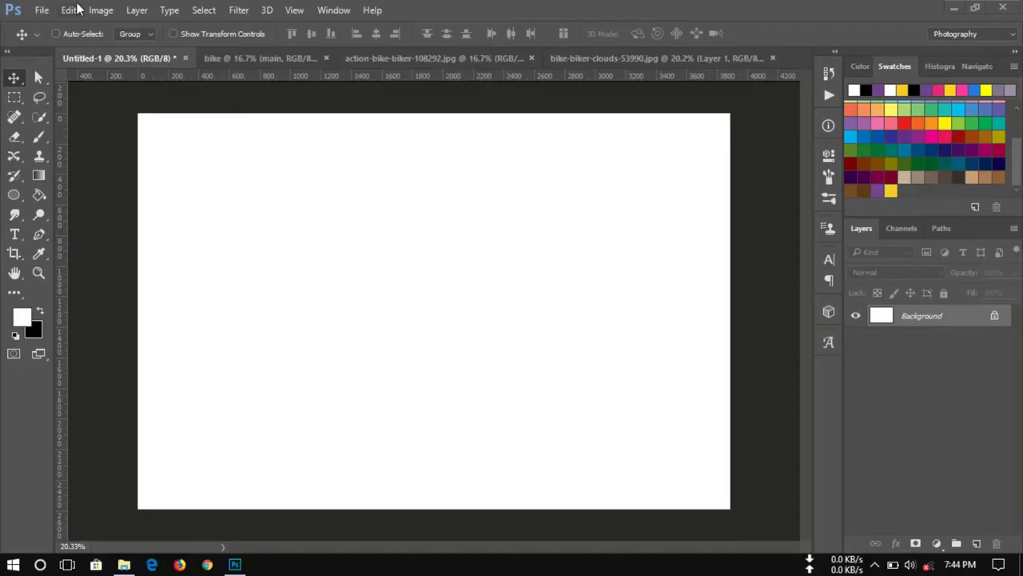
- Look at the Canvas Size settings and close them unchanged
click(100, 10)
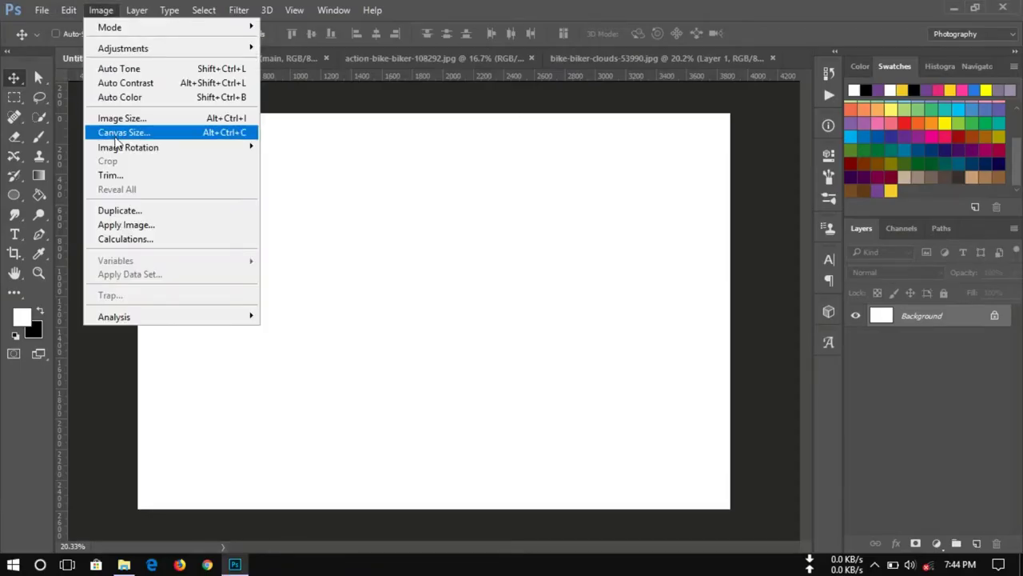
click(116, 133)
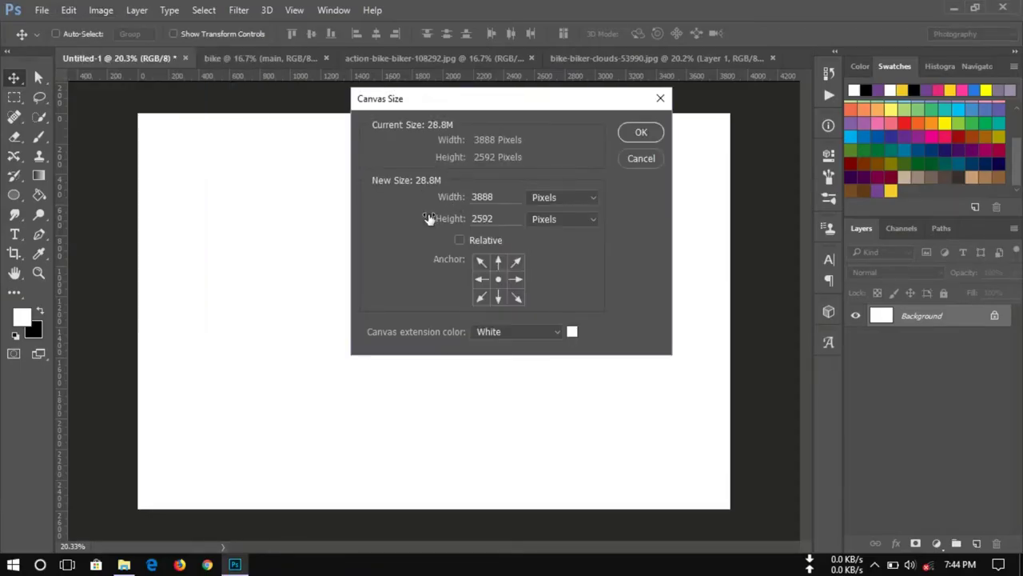
click(635, 137)
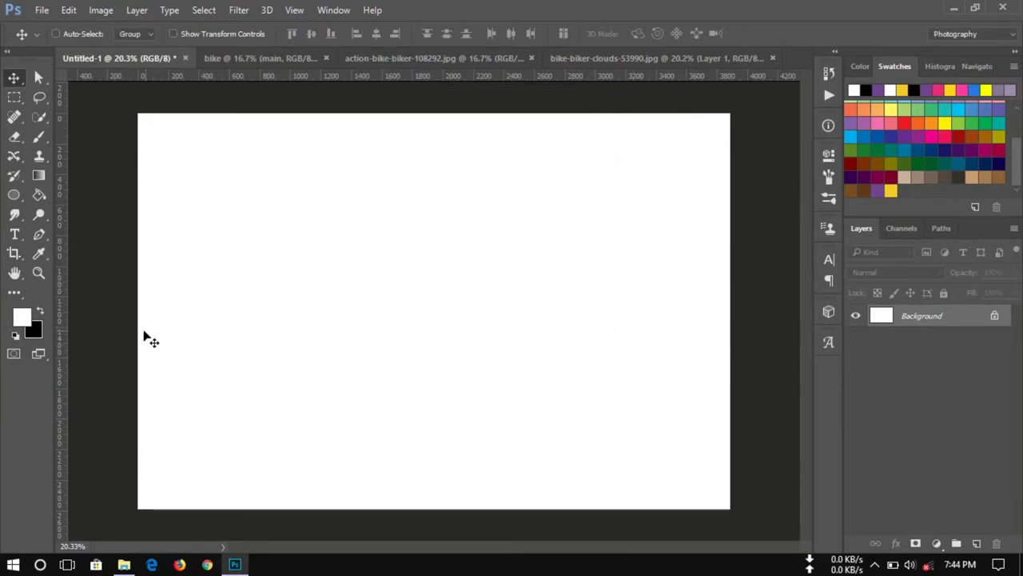
- Fill the blank canvas with the purple swatch using the Paint Bucket
click(878, 88)
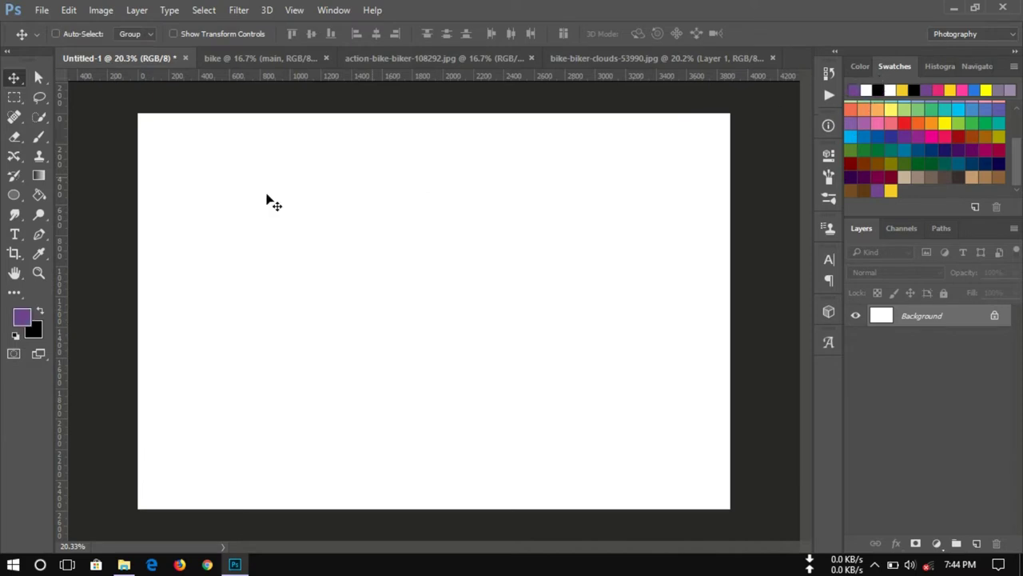
click(37, 195)
click(472, 298)
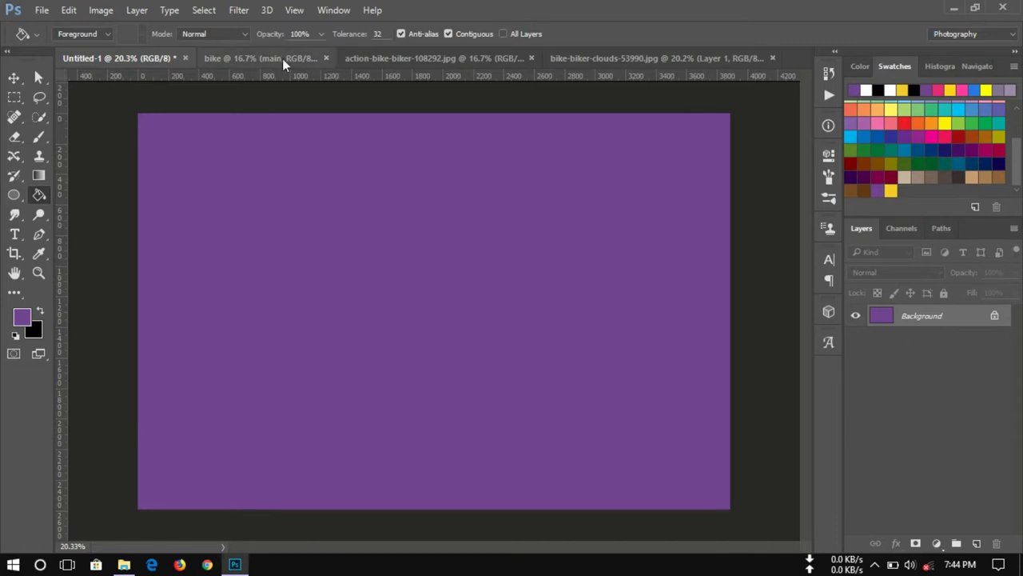
- Browse the open documents and settle on the action-bike-biker motocross photo
click(599, 60)
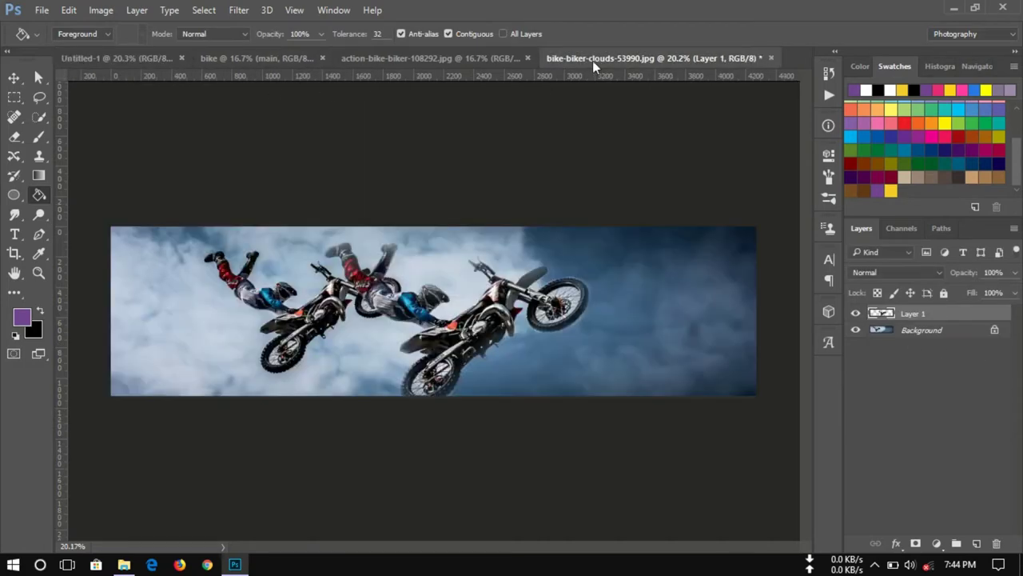
click(387, 60)
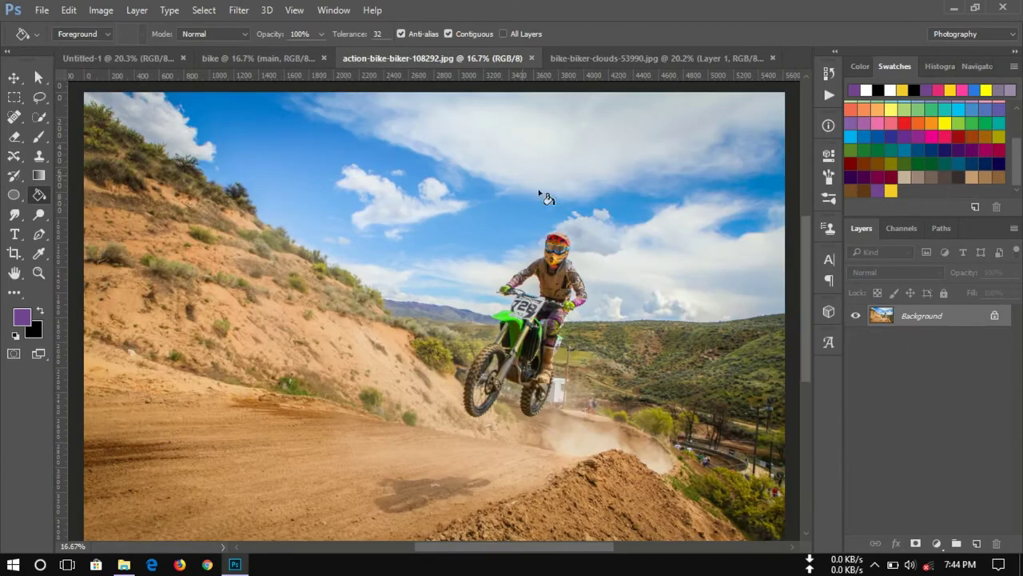
click(246, 59)
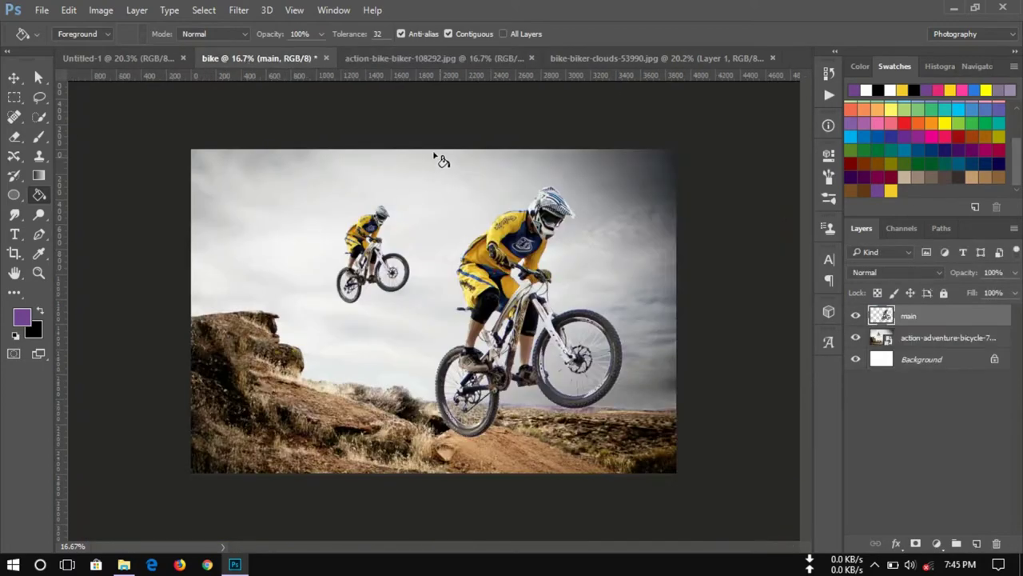
click(389, 60)
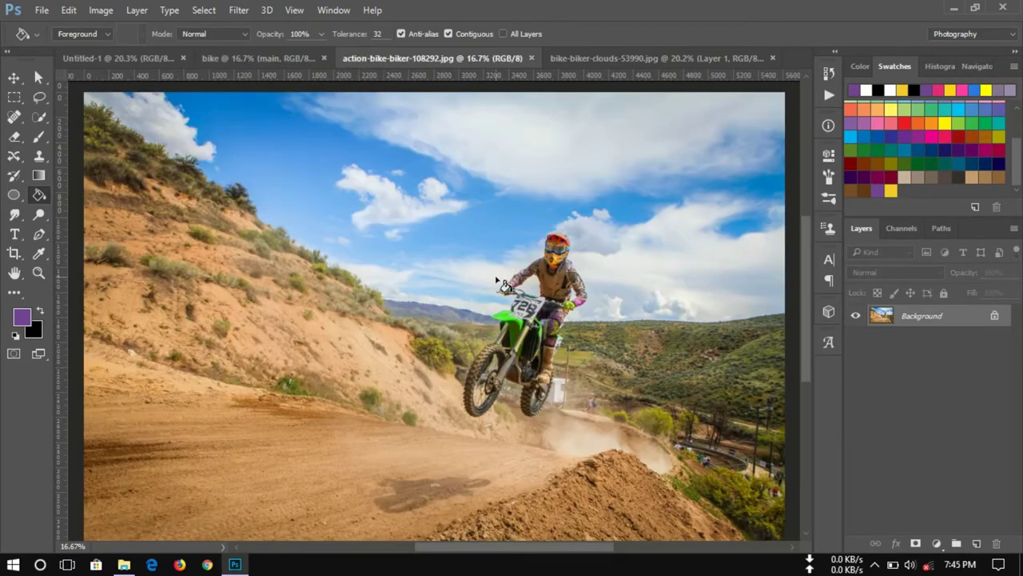
click(568, 328)
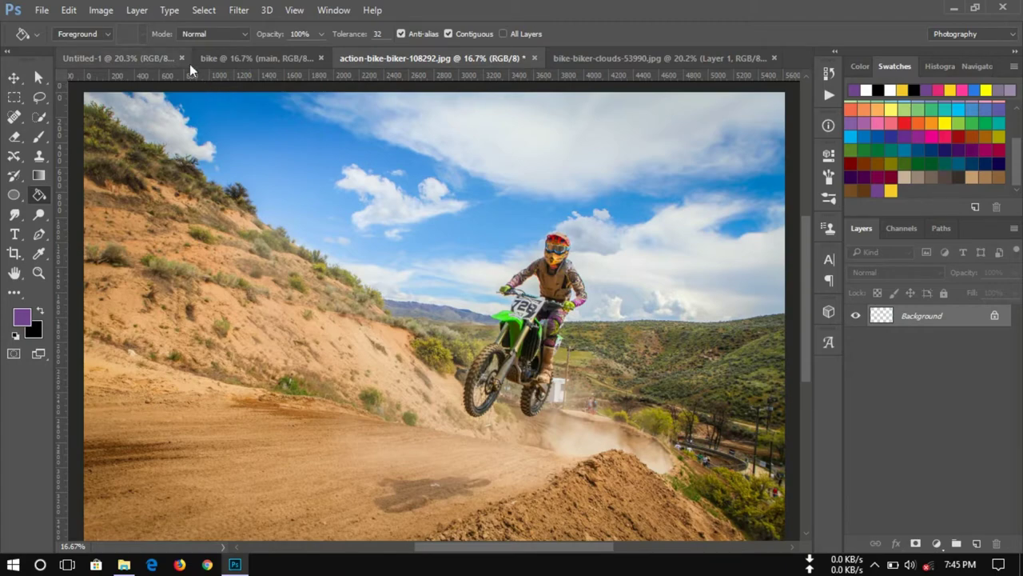
key(v)
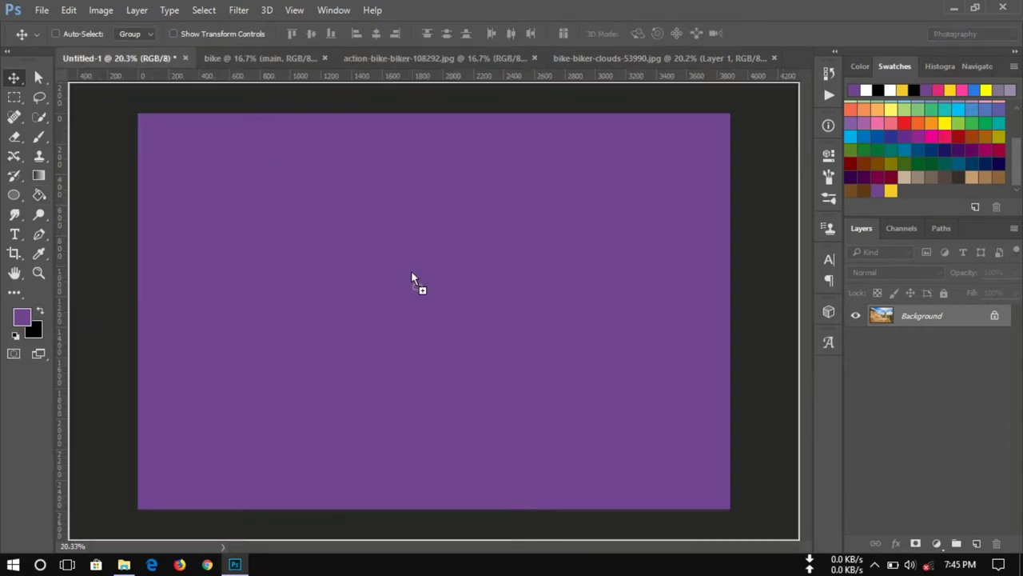
- Copy the motocross photo into the purple canvas and enlarge it to about 157%
drag(307, 147, 415, 279)
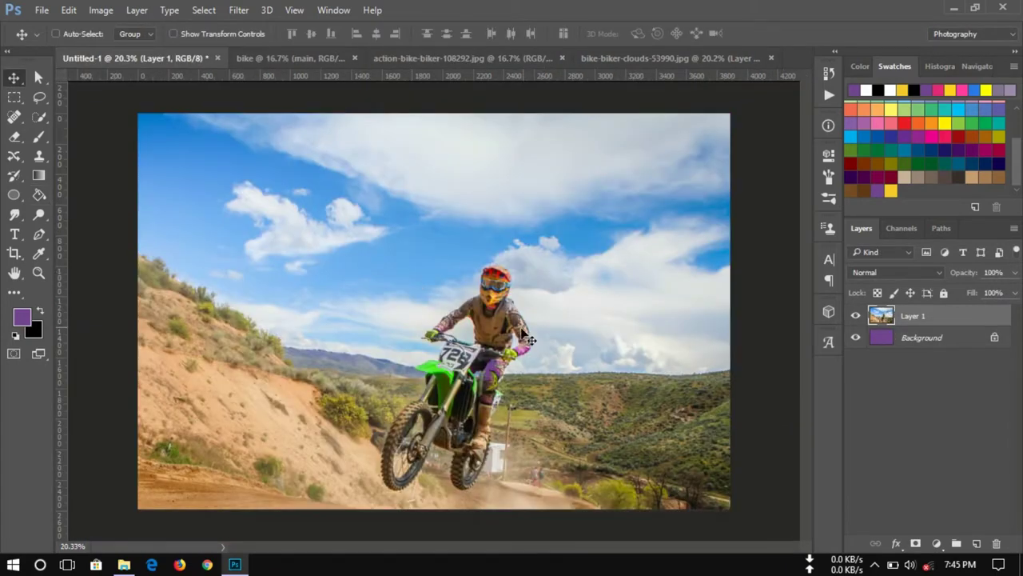
drag(496, 327, 592, 267)
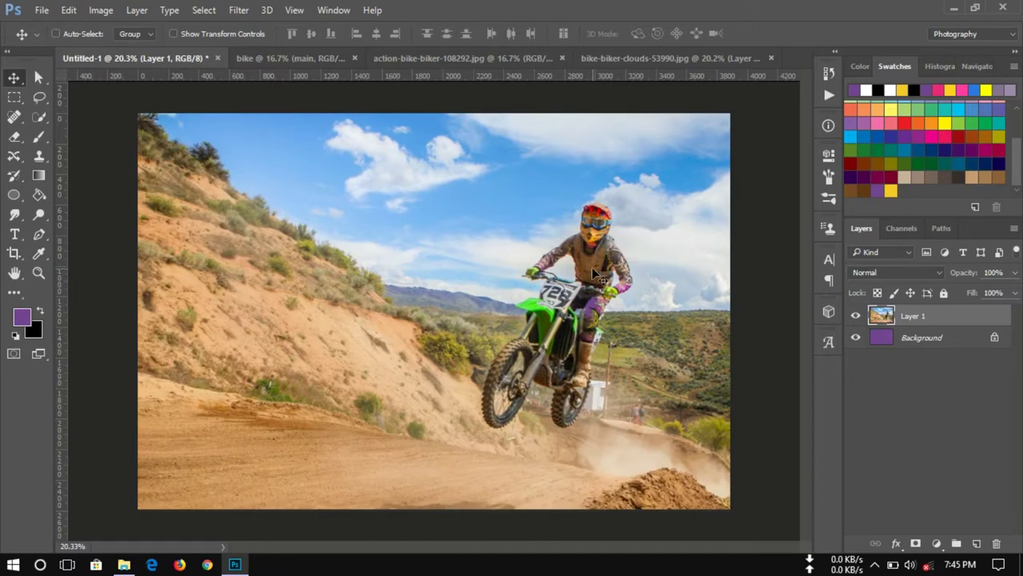
key(ctrl+t)
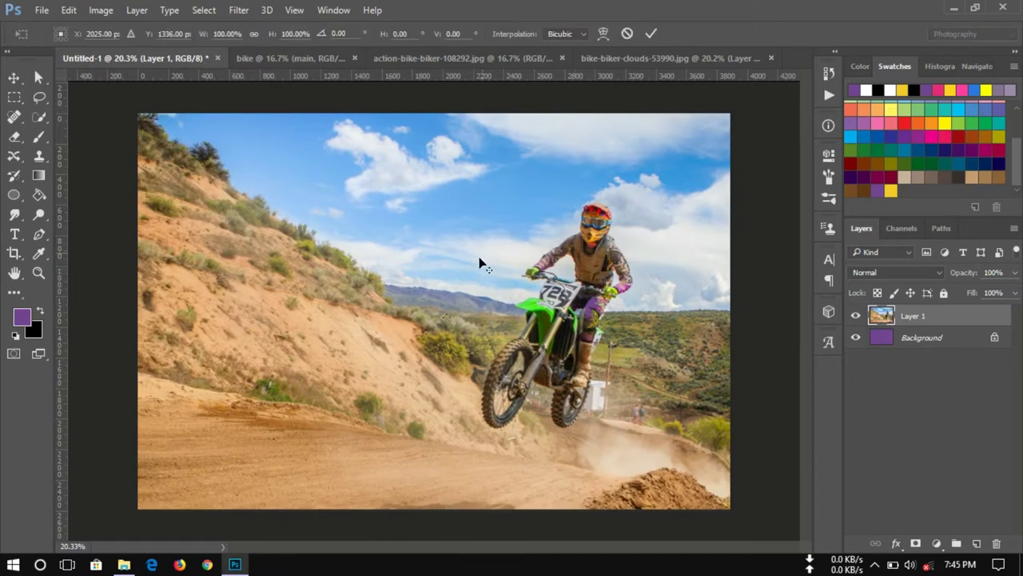
key(ctrl+minus)
key(ctrl+minus)
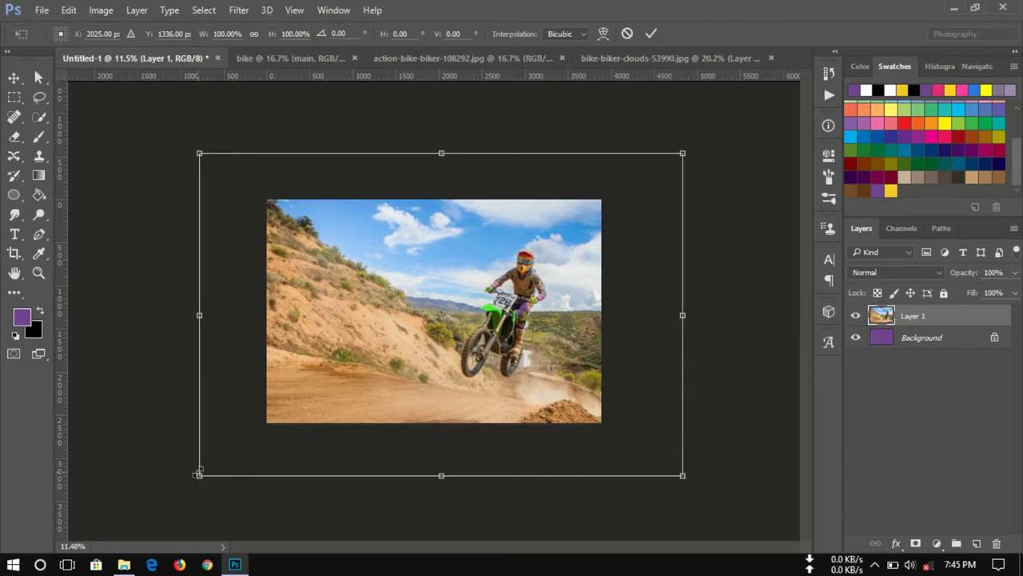
alt+shift+drag(198, 474, 94, 510)
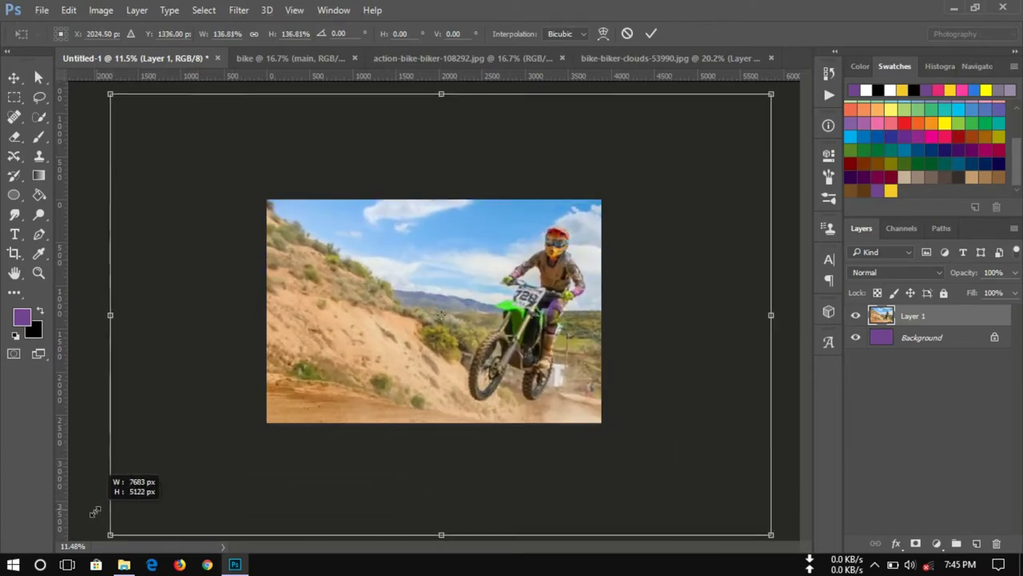
drag(94, 510, 43, 530)
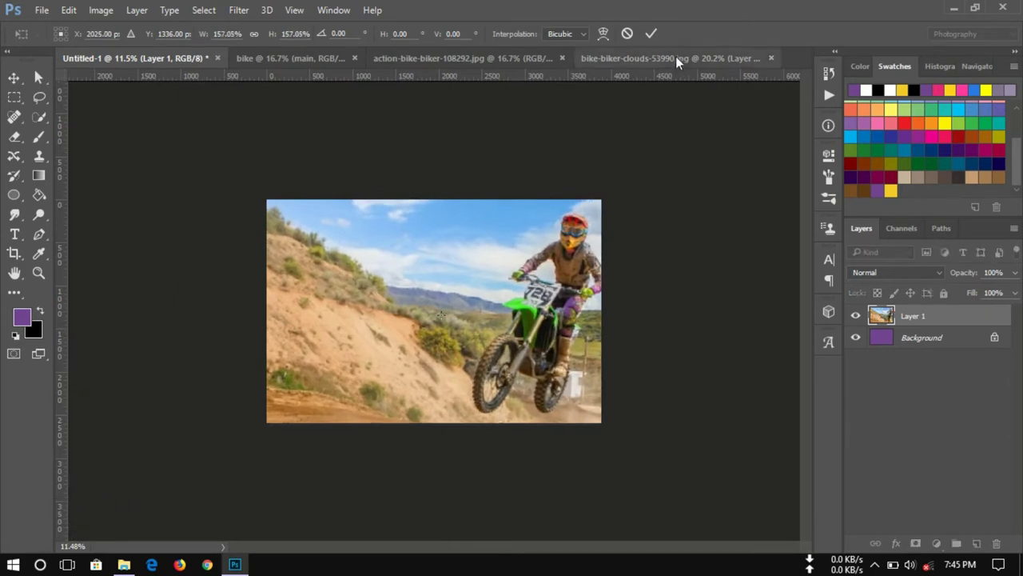
click(650, 35)
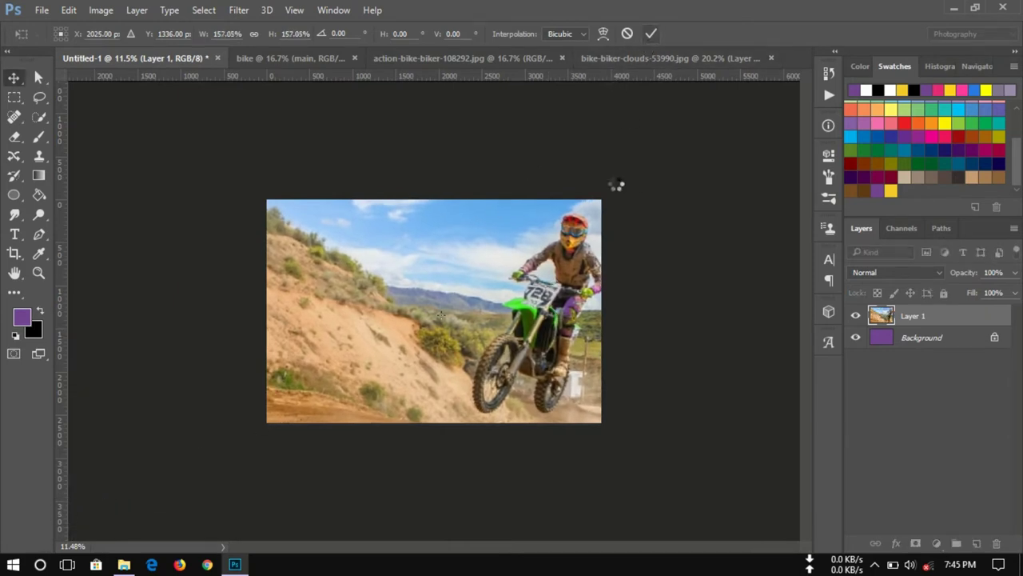
- Shift the enlarged photo down and left so the rider sits at right
right_click(567, 280)
click(563, 267)
drag(562, 267, 552, 279)
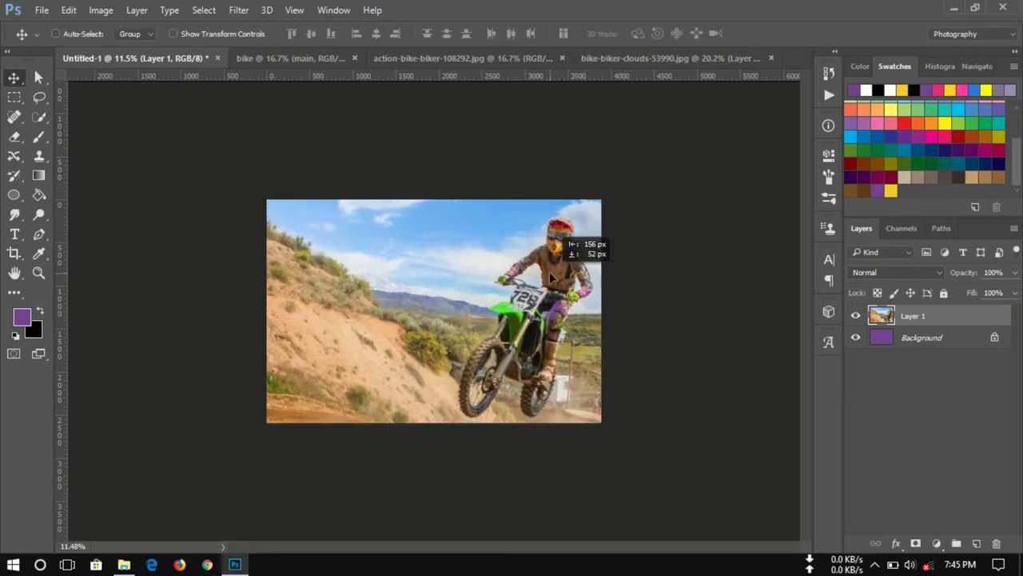
drag(552, 280, 550, 276)
scroll(519, 301, up, 1)
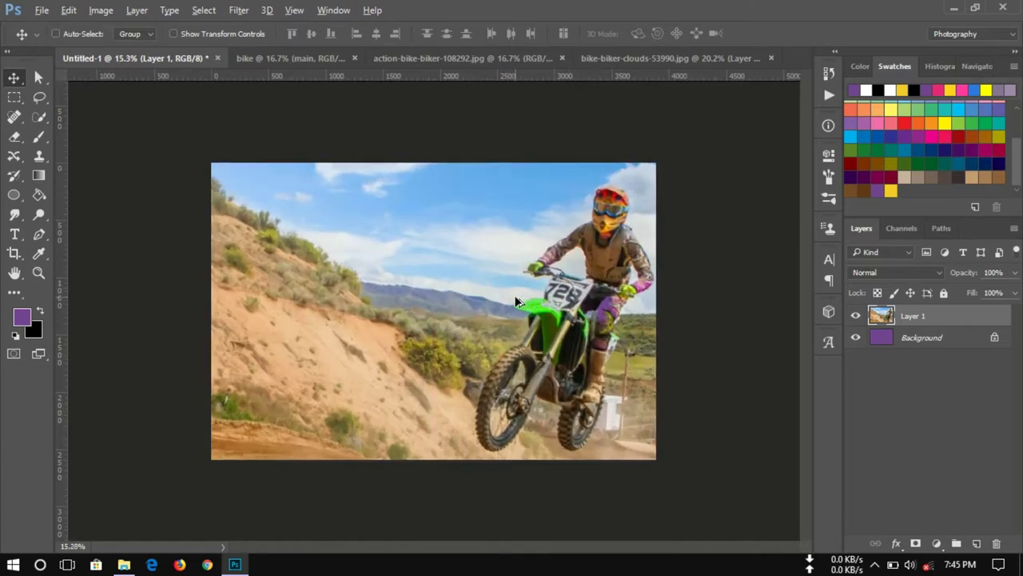
scroll(518, 296, up, 1)
scroll(518, 293, up, 1)
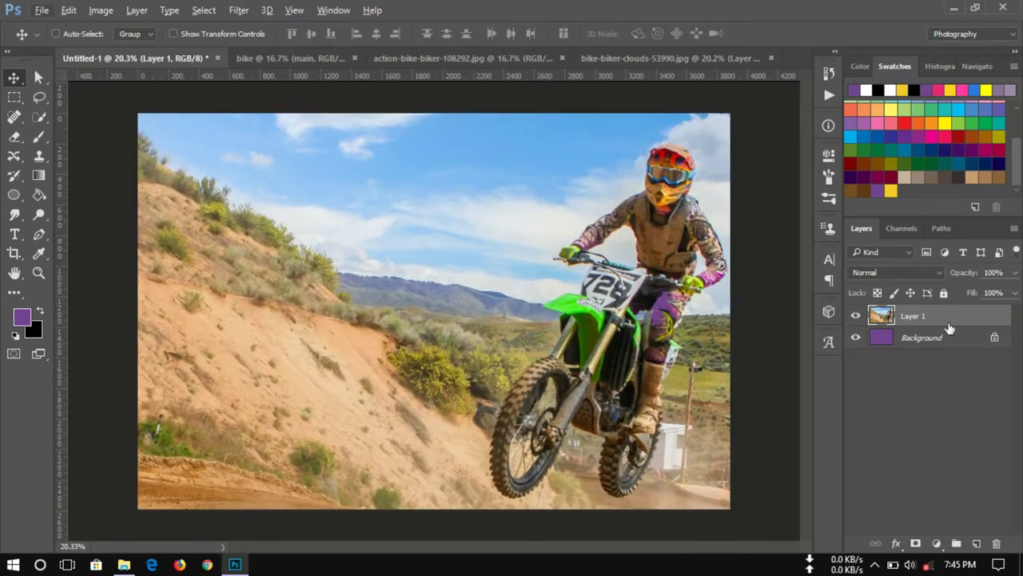
- Set Layer 1 to Luminosity blend mode at 40% opacity, then return to the motocross photo
click(907, 271)
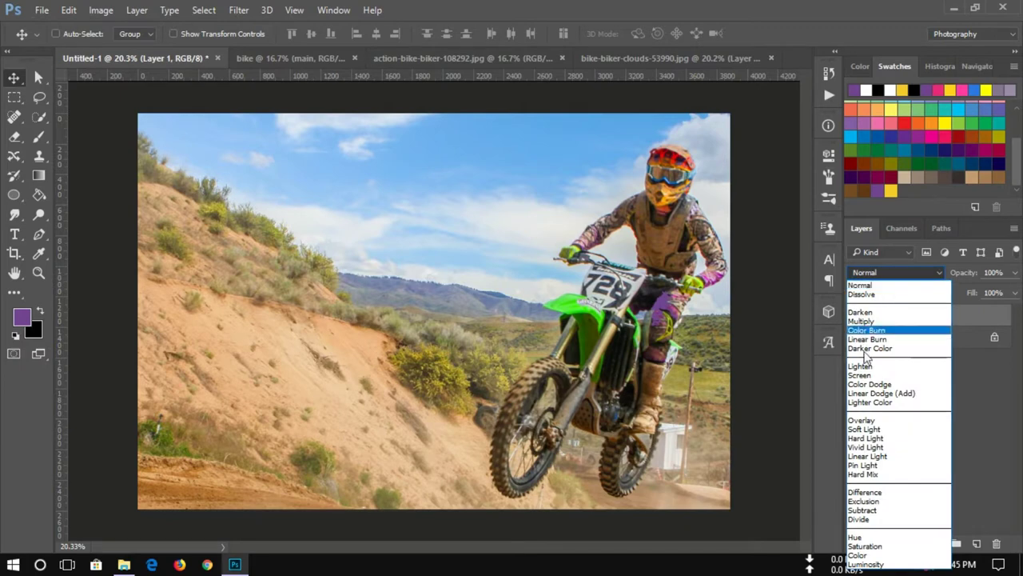
click(894, 565)
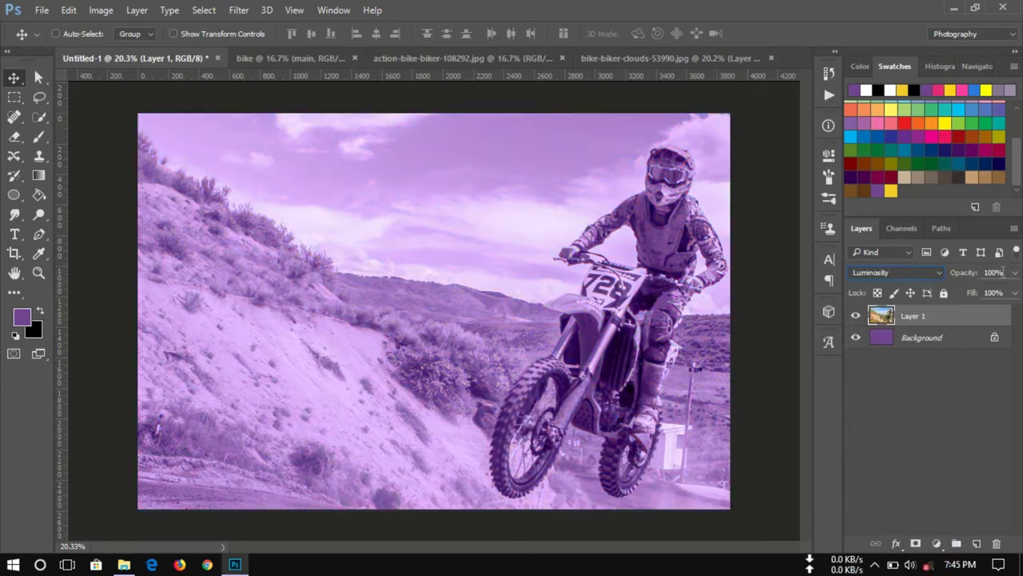
drag(976, 272, 959, 274)
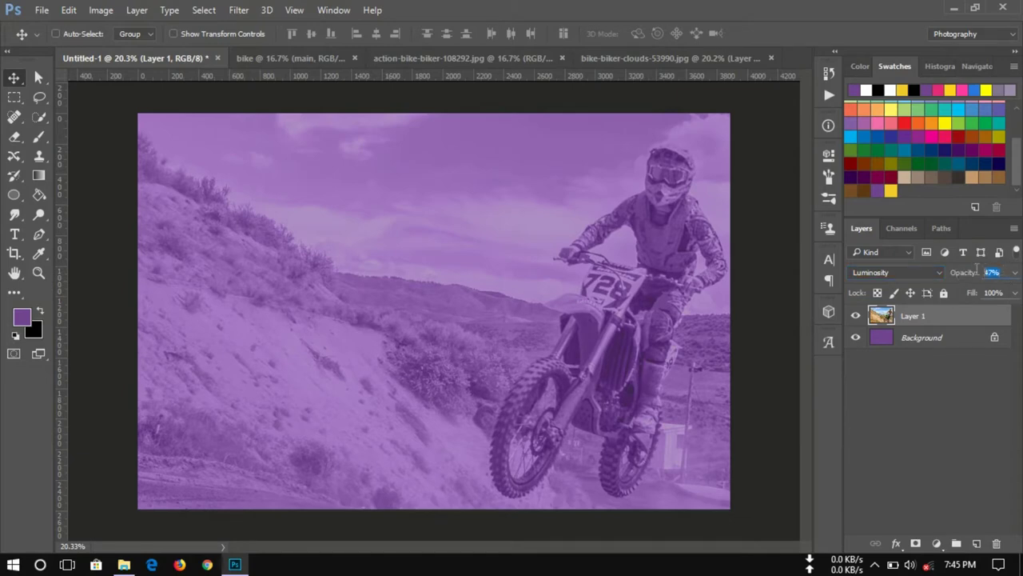
text(40)
key(Return)
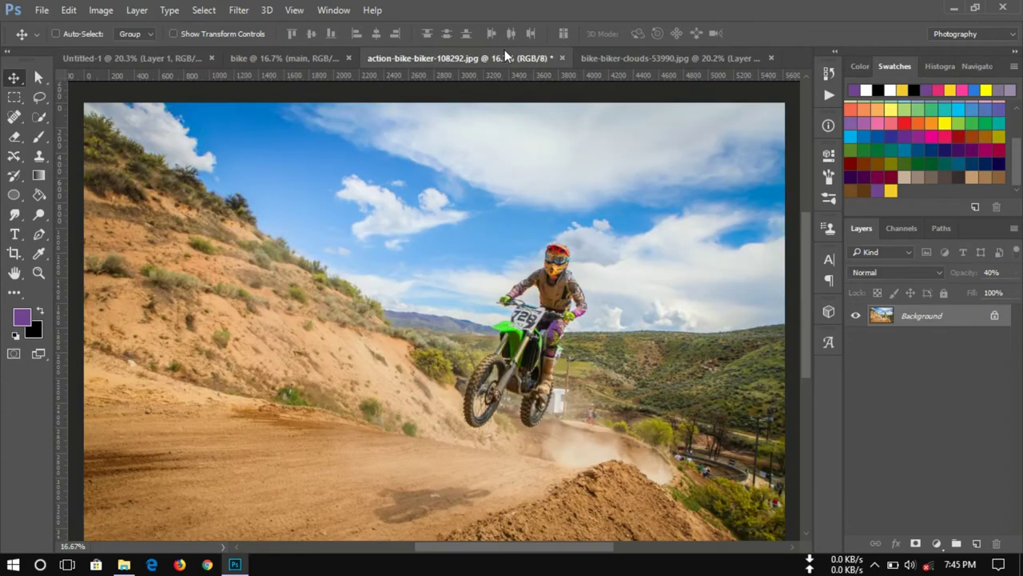
click(502, 50)
- Drag the right stunt rider from the bike-biker-clouds banner into the poster as Layer 2
click(651, 58)
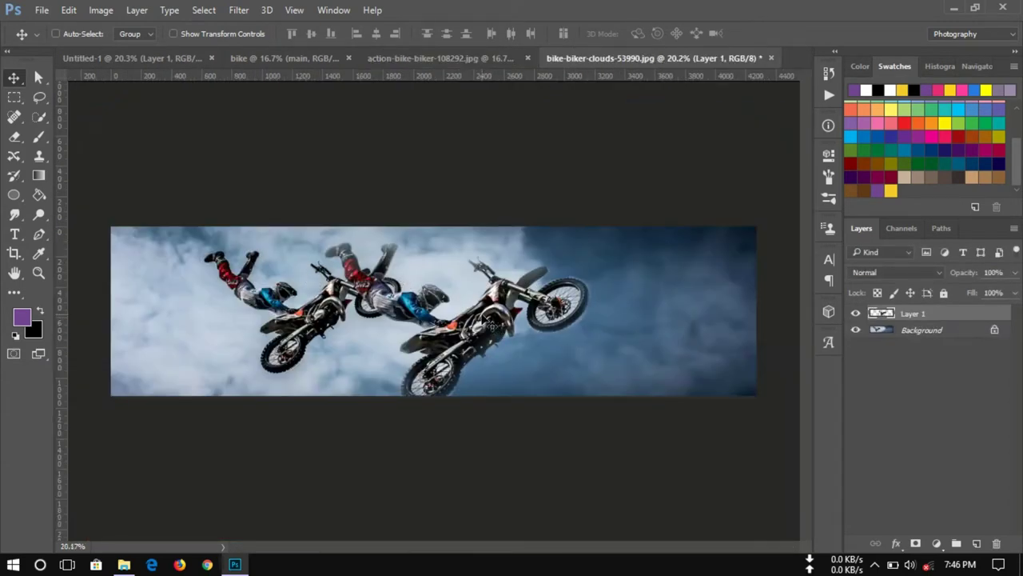
drag(491, 325, 571, 312)
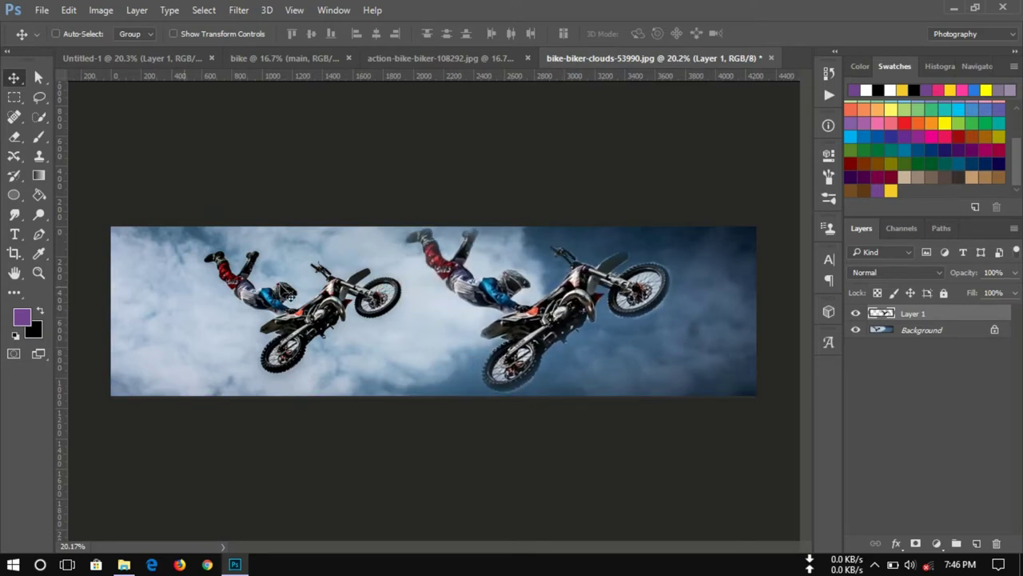
mouse_move(572, 299)
mouse_down()
mouse_move(279, 74)
mouse_move(229, 58)
mouse_up()
drag(135, 59, 320, 220)
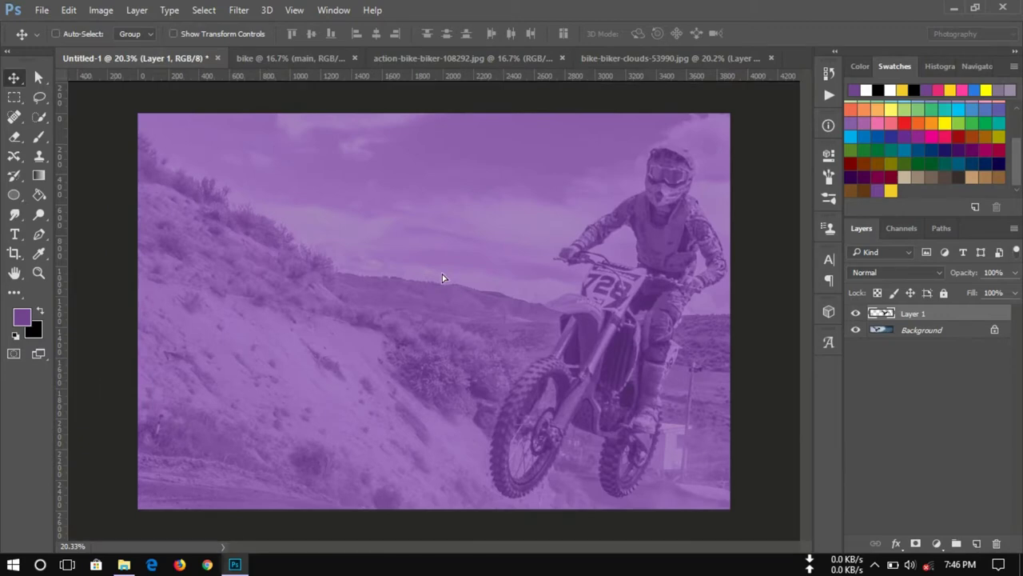
drag(320, 220, 308, 210)
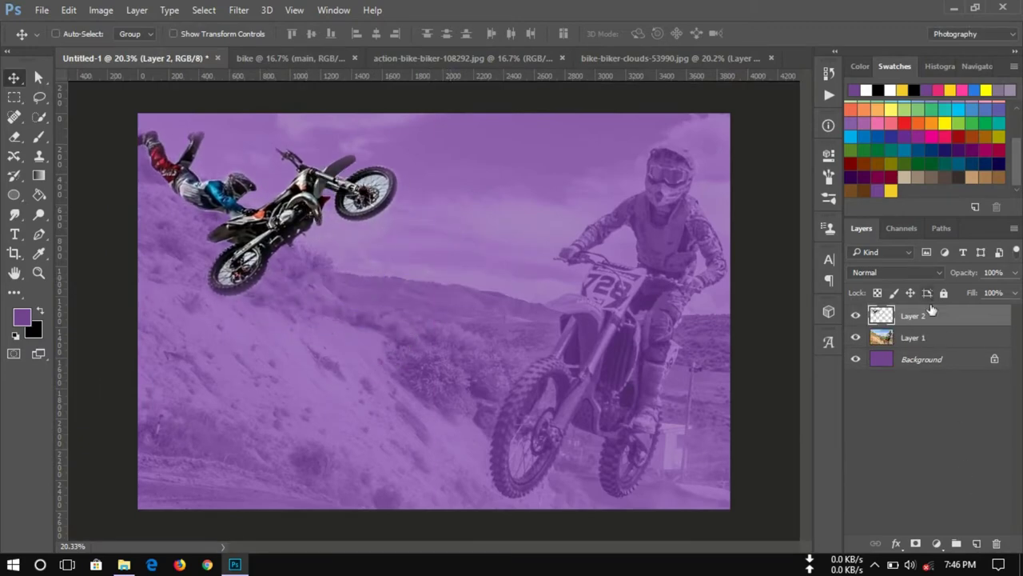
- Fade Layer 2 to about 40% opacity, then select Layer 1
drag(963, 273, 965, 274)
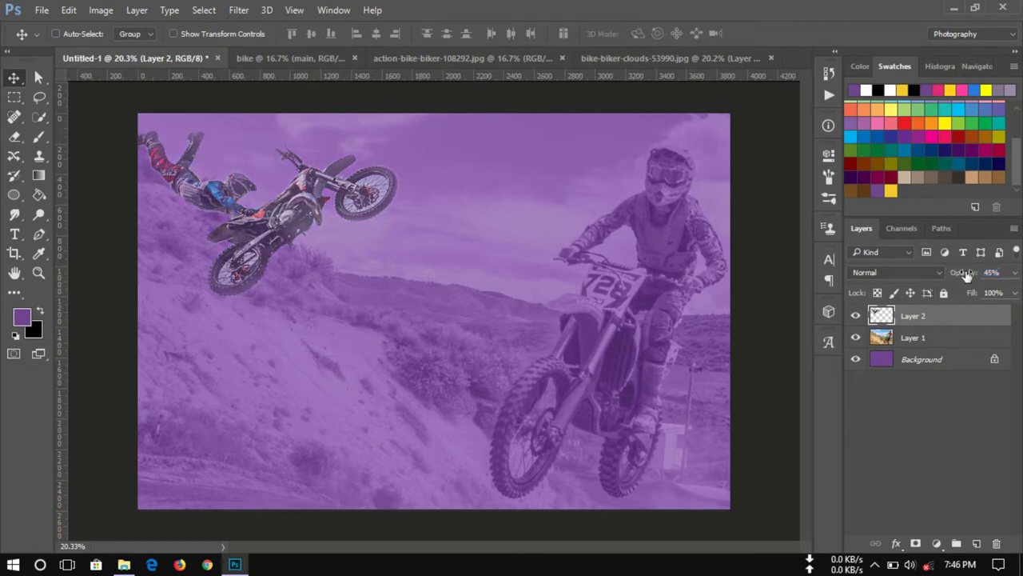
drag(965, 274, 960, 275)
drag(957, 274, 952, 275)
click(930, 340)
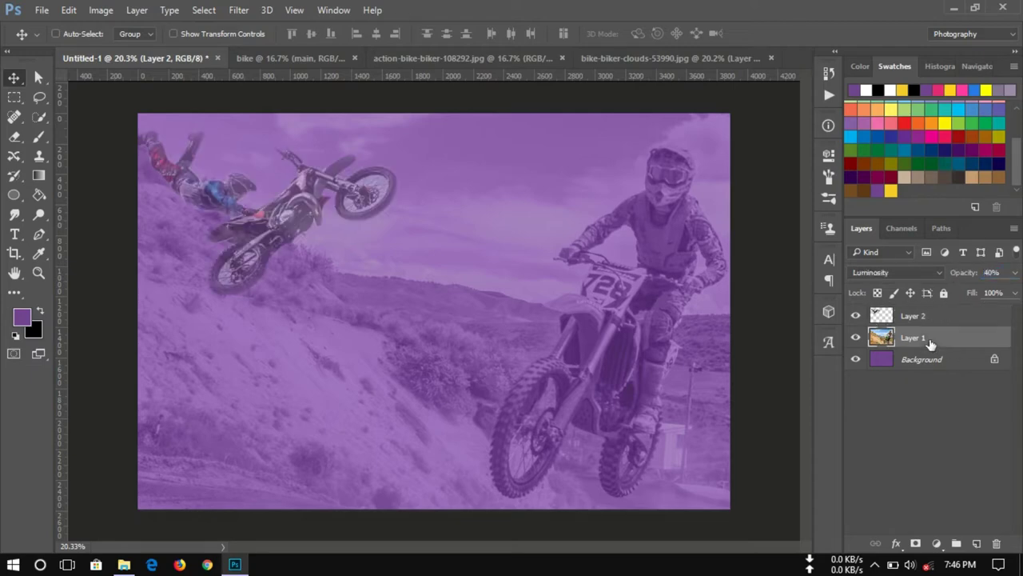
- Add a white mask to Layer 1 and set up a black soft round 483 px brush
click(916, 544)
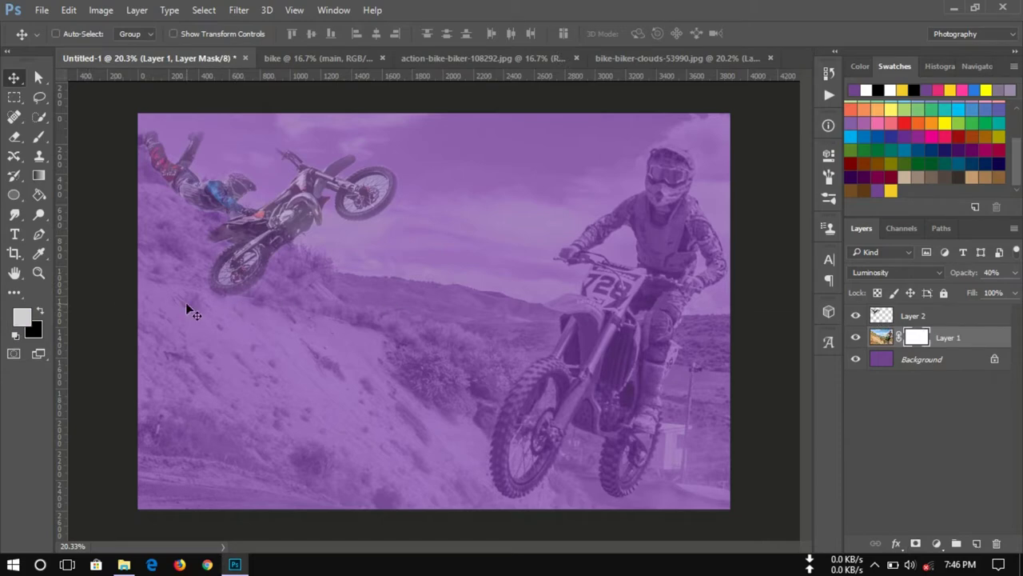
key(d)
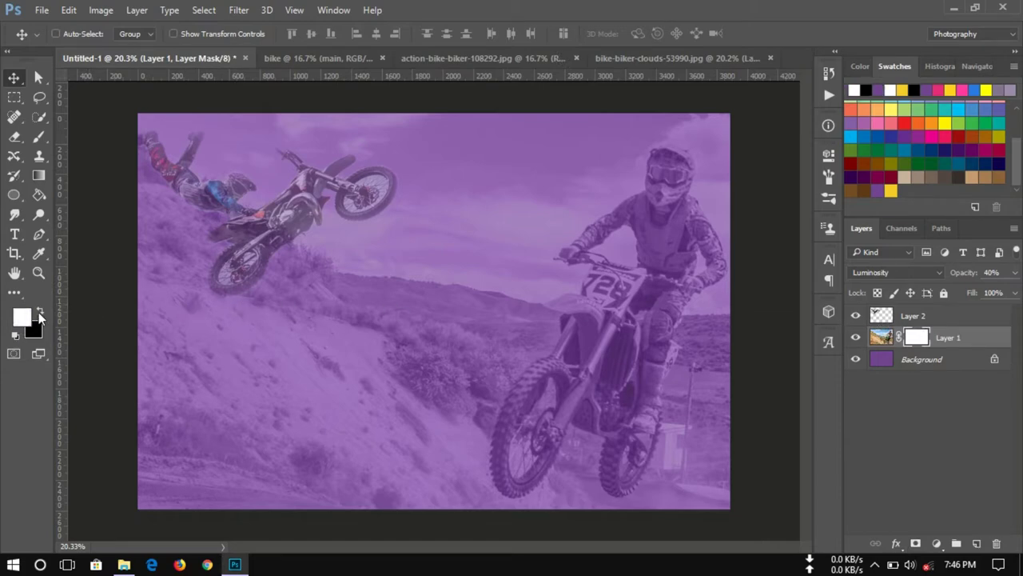
click(38, 312)
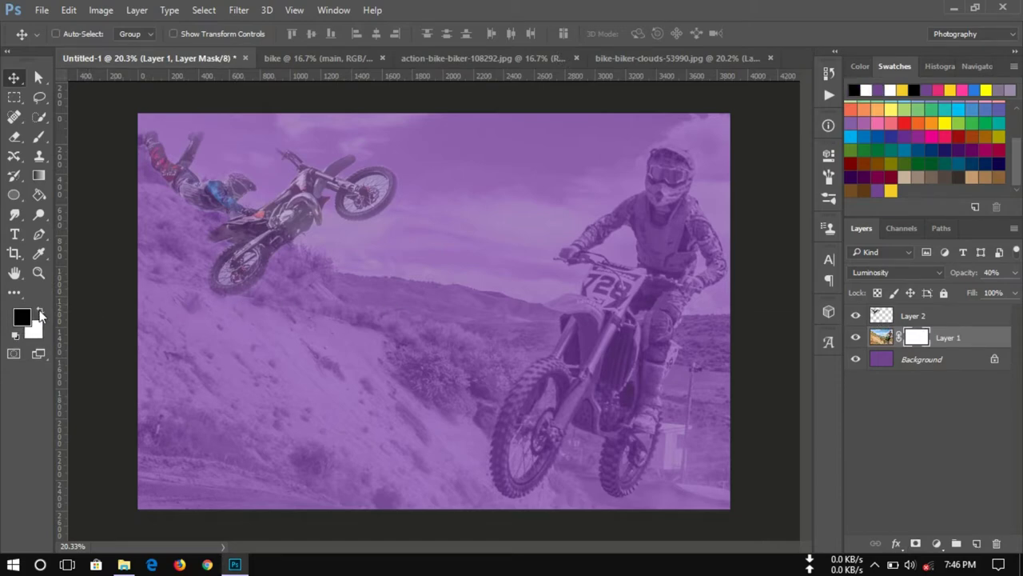
click(38, 137)
right_click(364, 243)
click(398, 193)
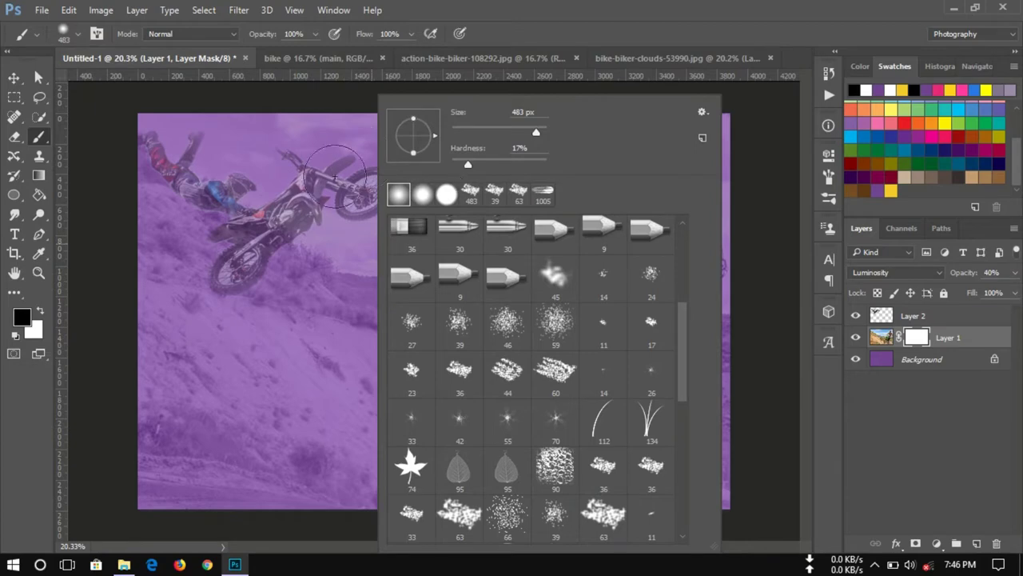
click(308, 210)
key(z)
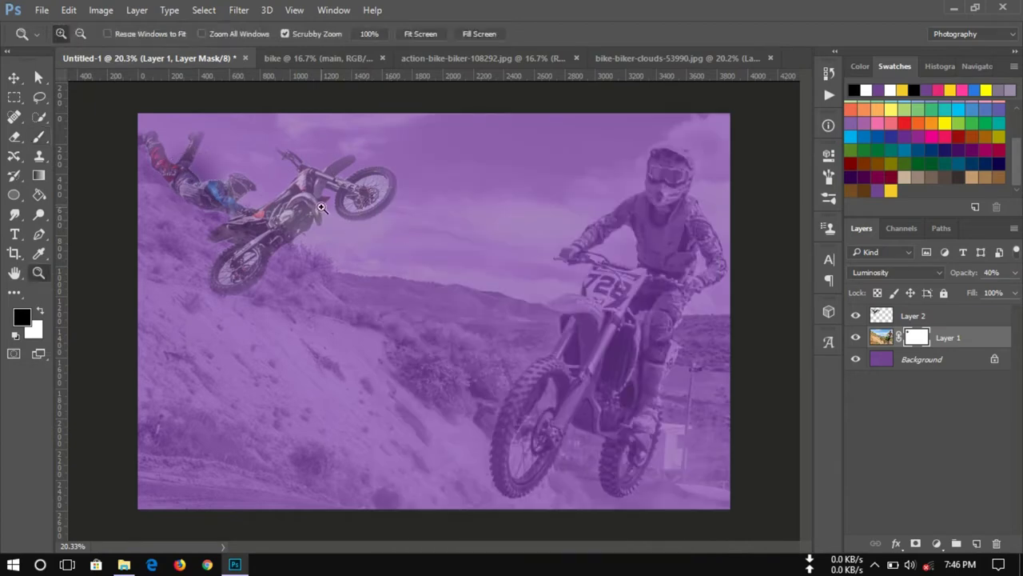
- Paint black on Layer 1's mask near the upper bike, enlarging the brush to 1112 px
key(v)
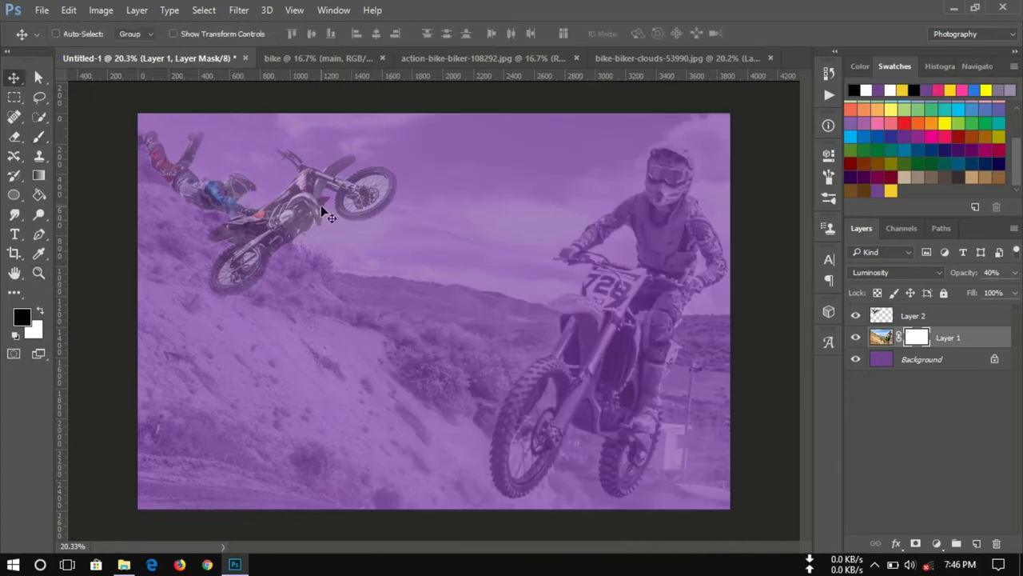
key(b)
drag(314, 244, 274, 322)
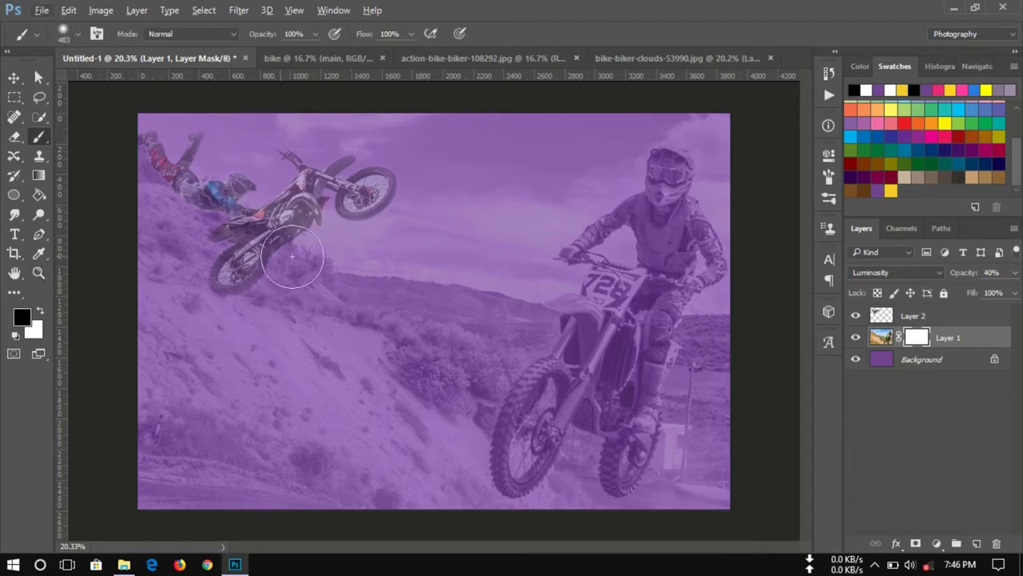
drag(304, 275, 366, 269)
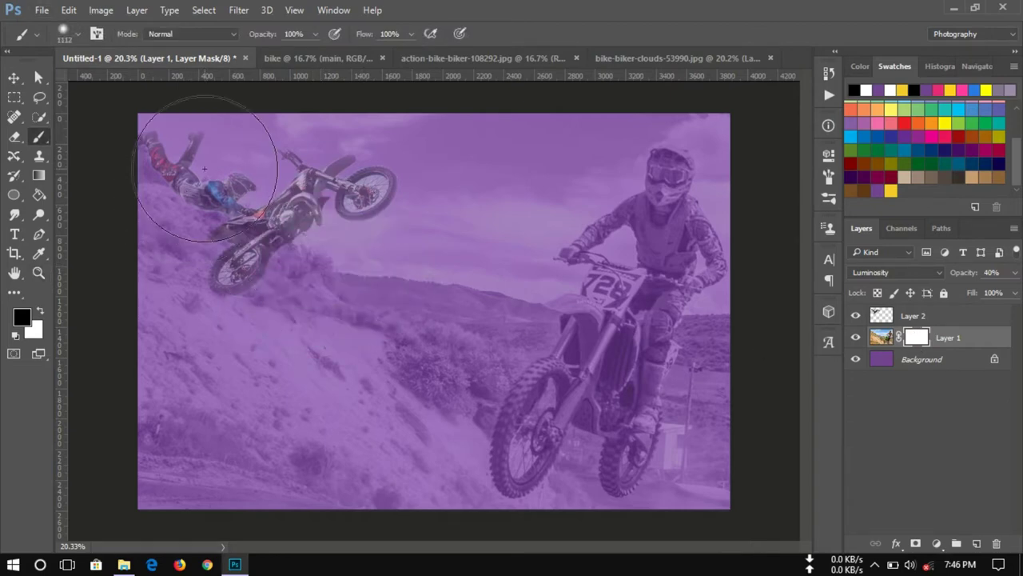
click(204, 199)
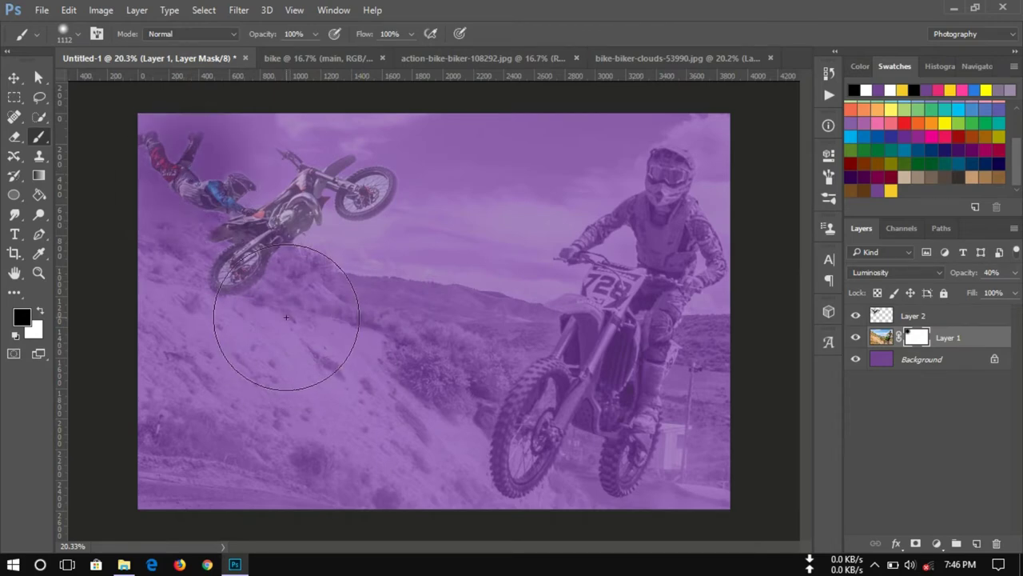
key(ctrl+z)
- Lower the brush to 42% opacity and softly fade the photo around the airborne bike
drag(268, 36, 218, 38)
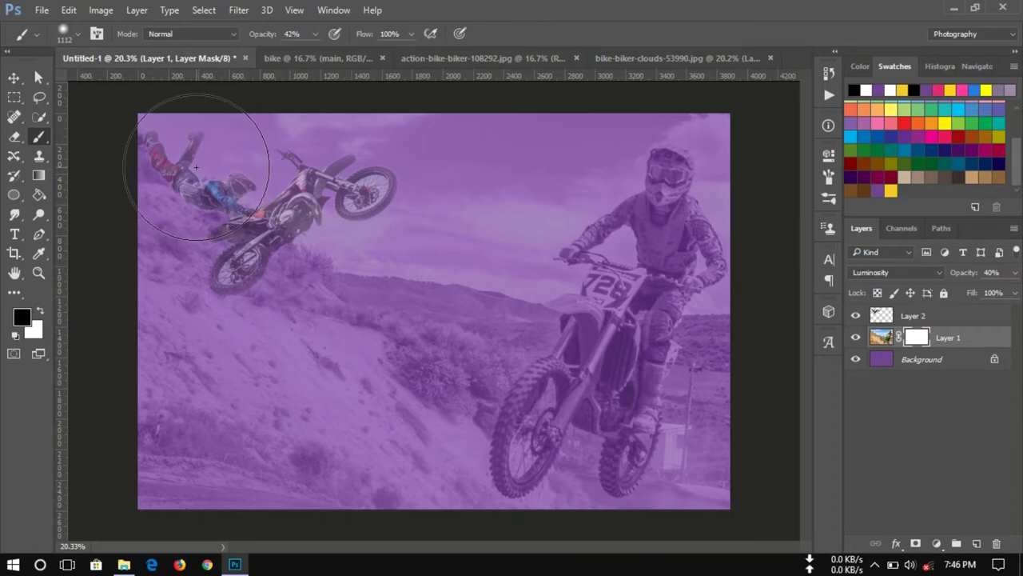
drag(195, 167, 339, 173)
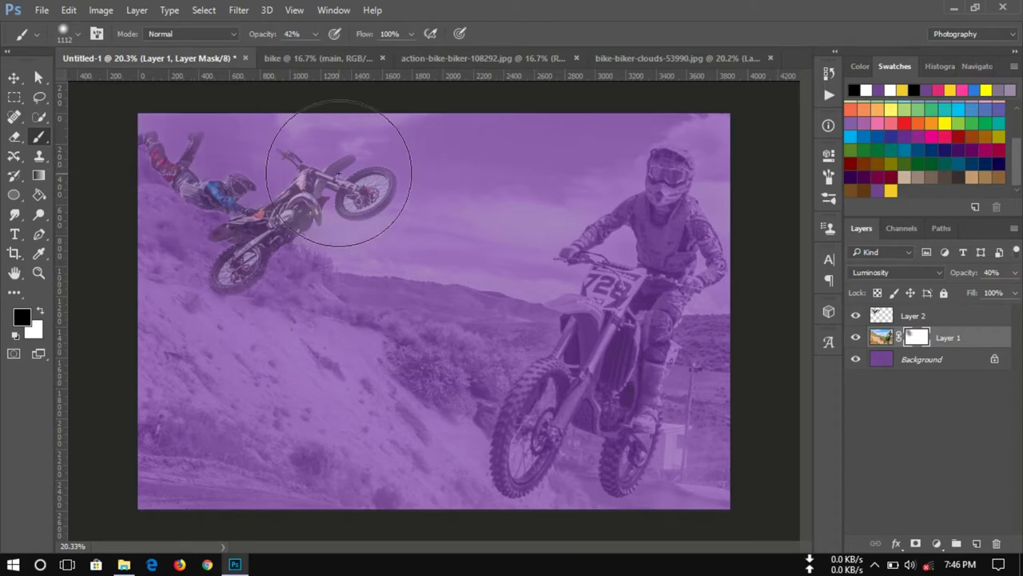
drag(354, 160, 351, 172)
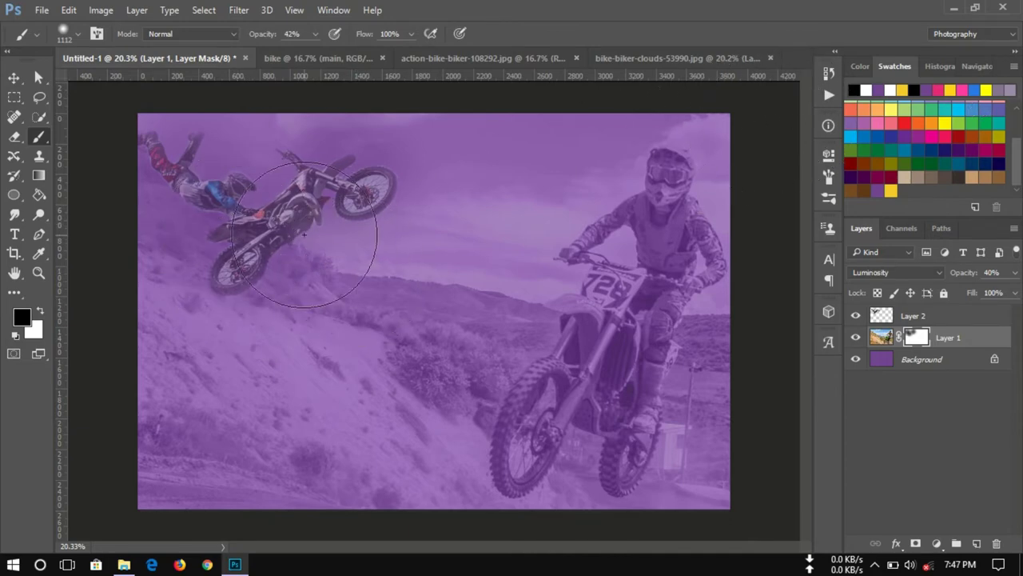
scroll(393, 244, down, 1)
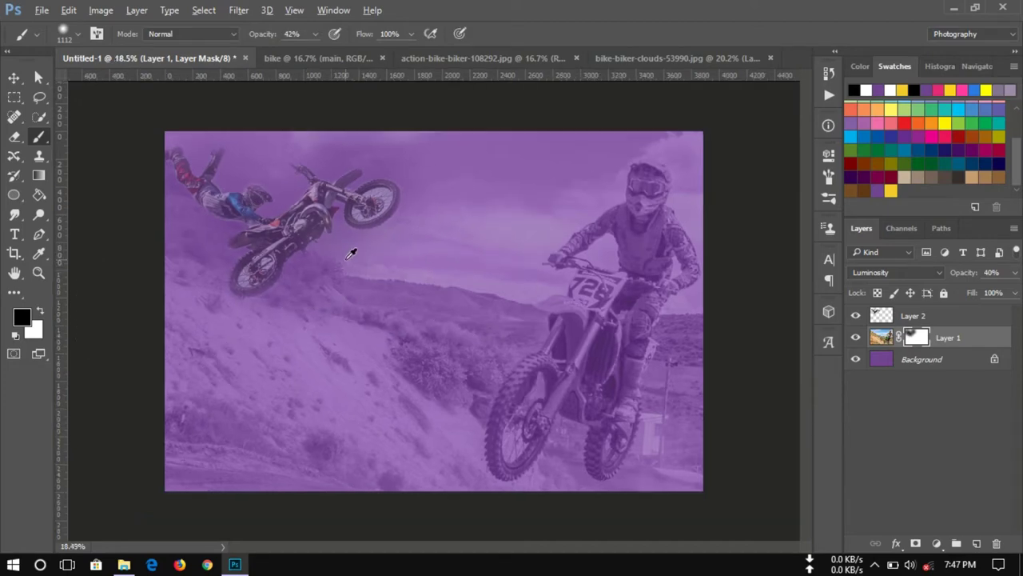
scroll(415, 194, up, 1)
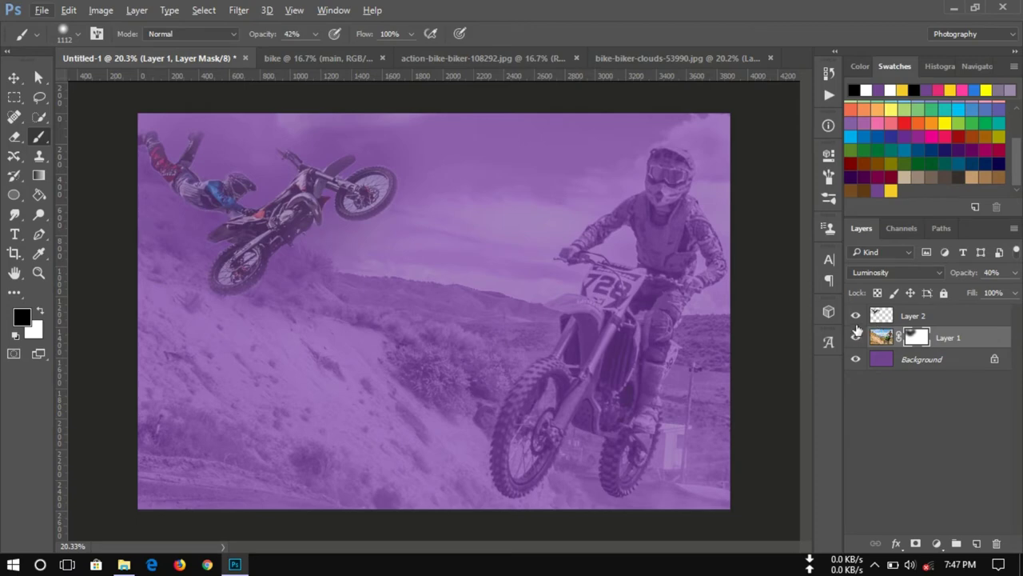
click(886, 316)
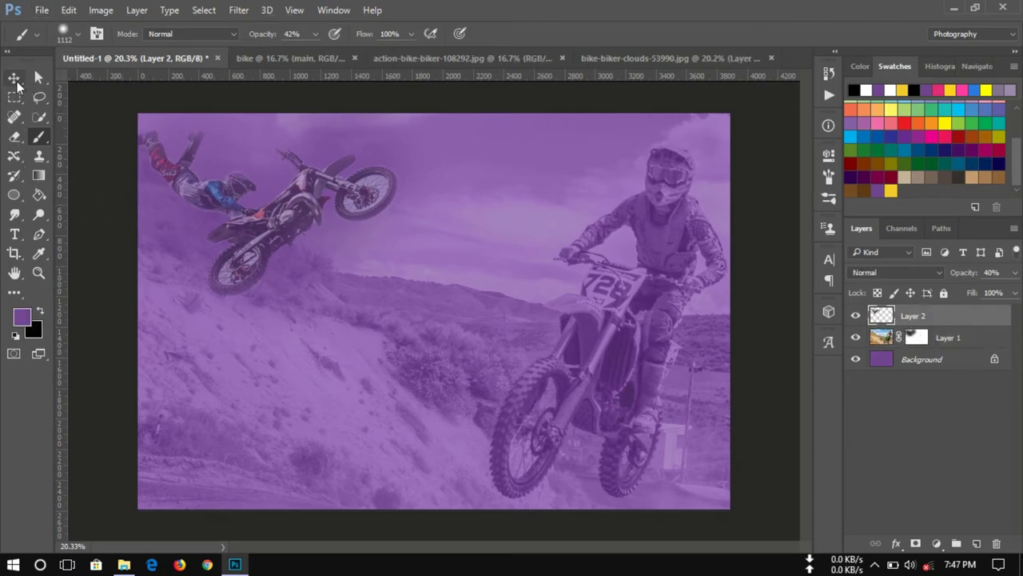
click(13, 78)
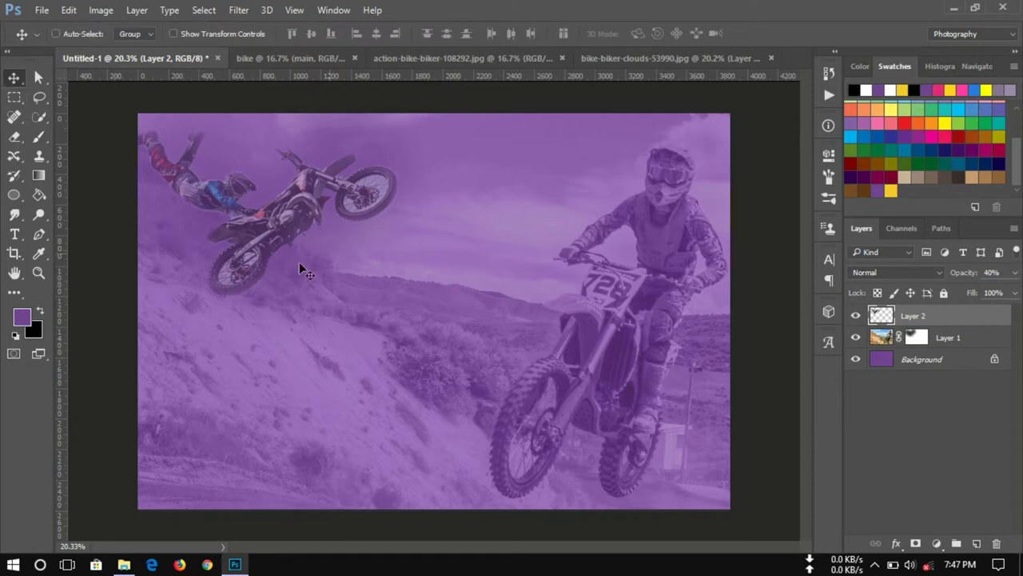
- Drag the cut-out yellow rider's main layer into the poster, scale it to 94%, and centre it
click(335, 56)
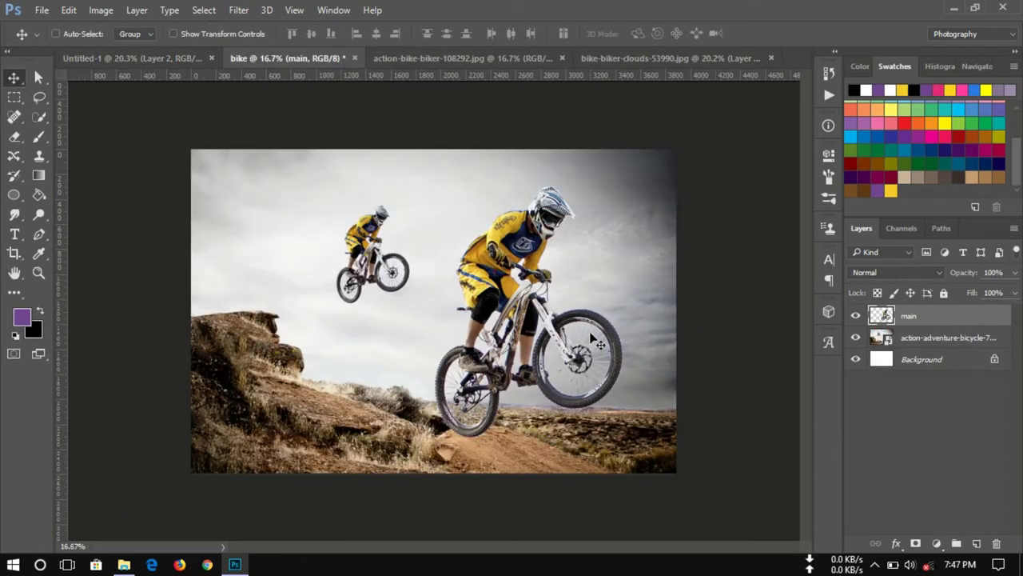
drag(510, 328, 166, 62)
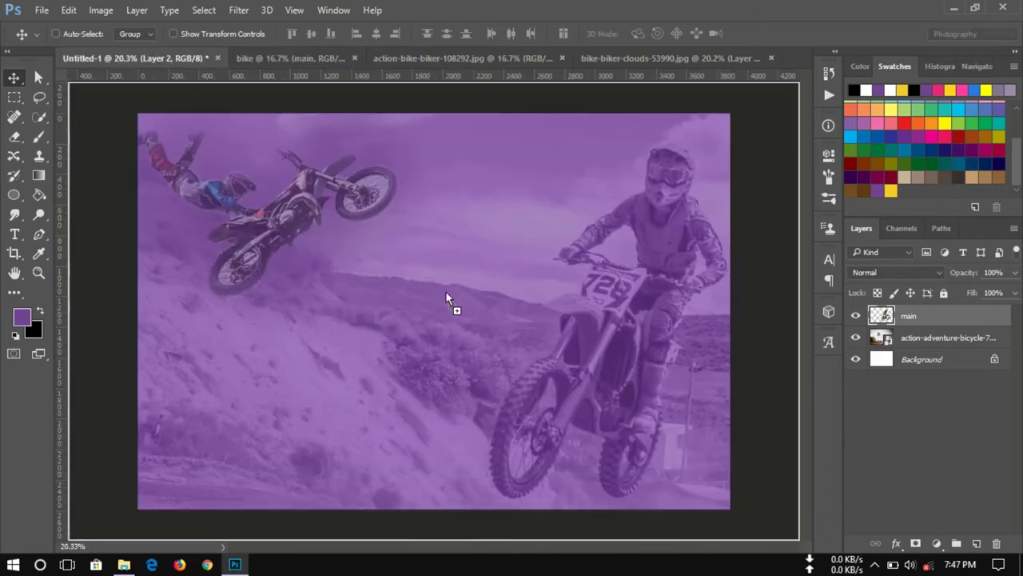
mouse_move(165, 61)
mouse_down()
mouse_move(459, 292)
mouse_move(427, 329)
mouse_up()
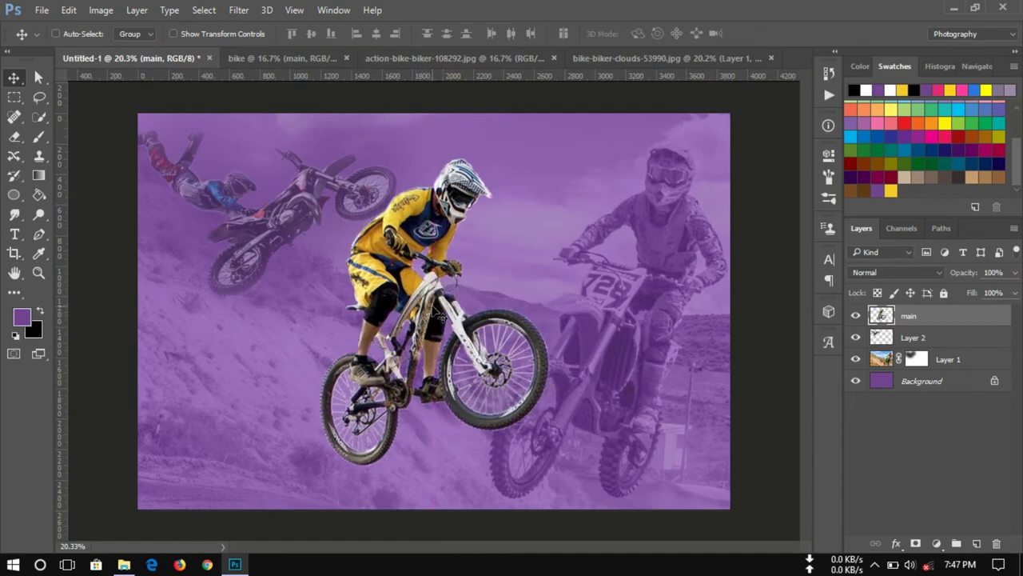
key(ctrl+t)
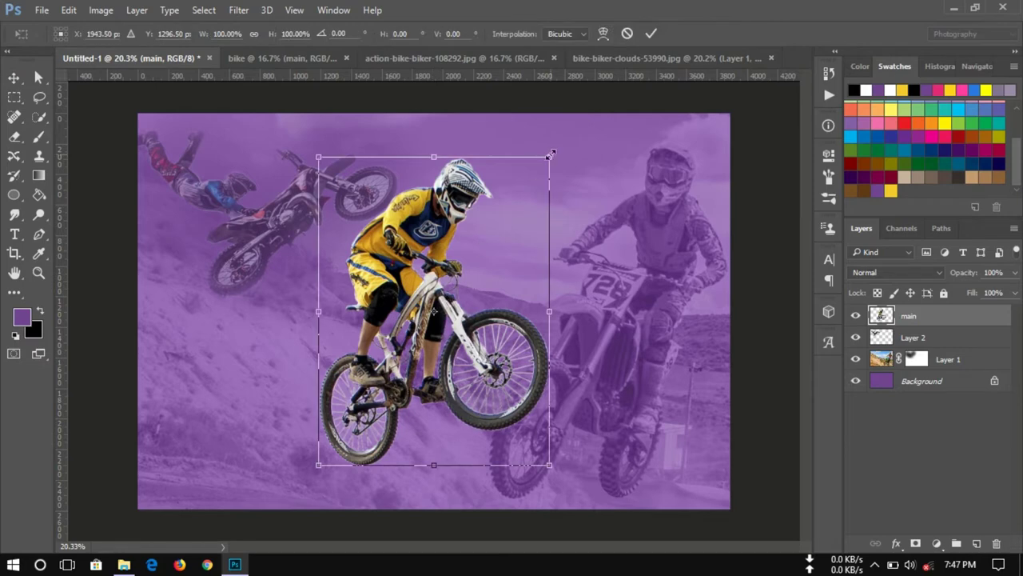
drag(550, 154, 535, 175)
click(651, 32)
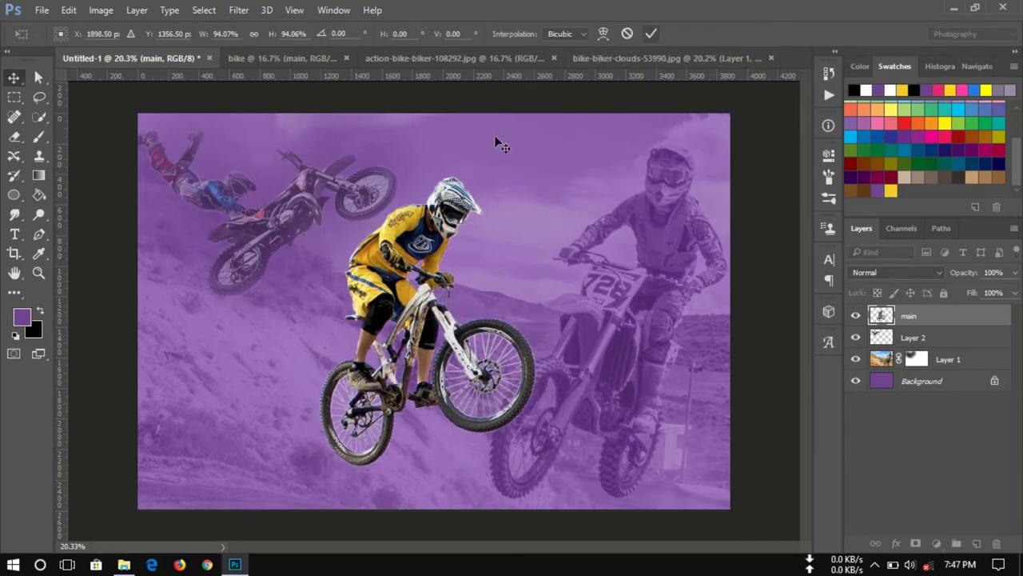
drag(439, 343, 447, 328)
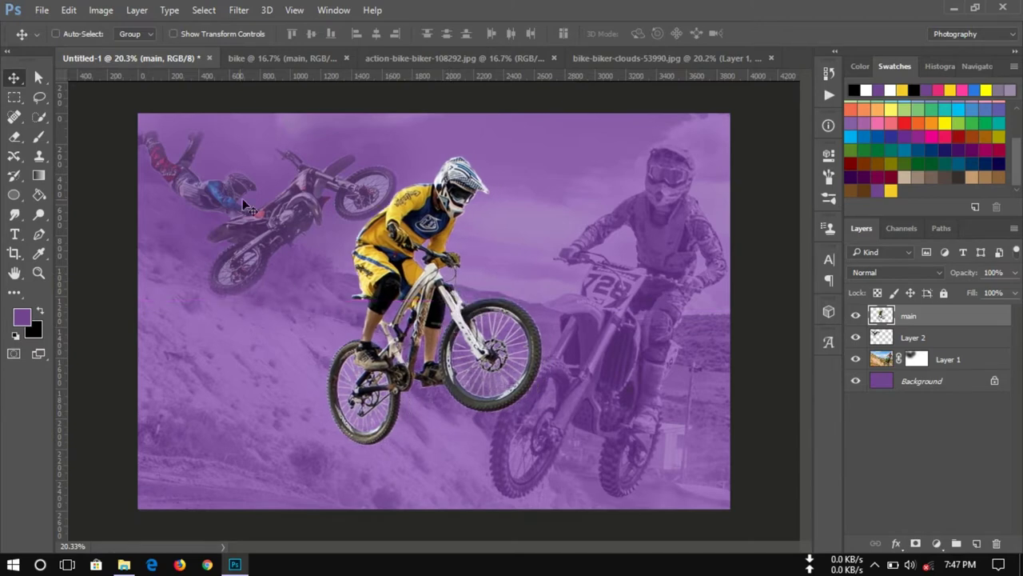
- Add a new empty Layer 3 beneath the main rider layer
click(976, 543)
drag(932, 336, 934, 354)
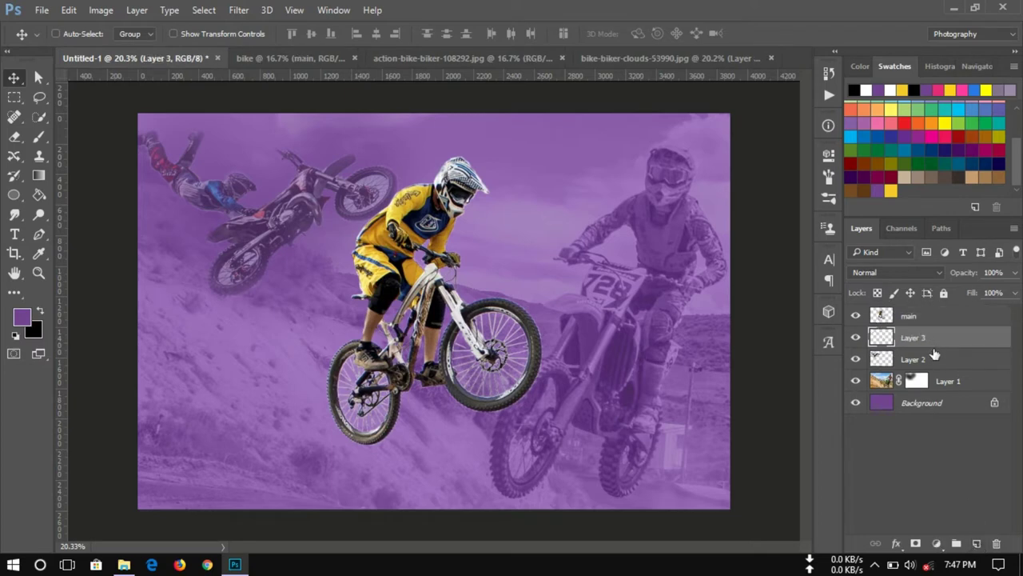
click(449, 314)
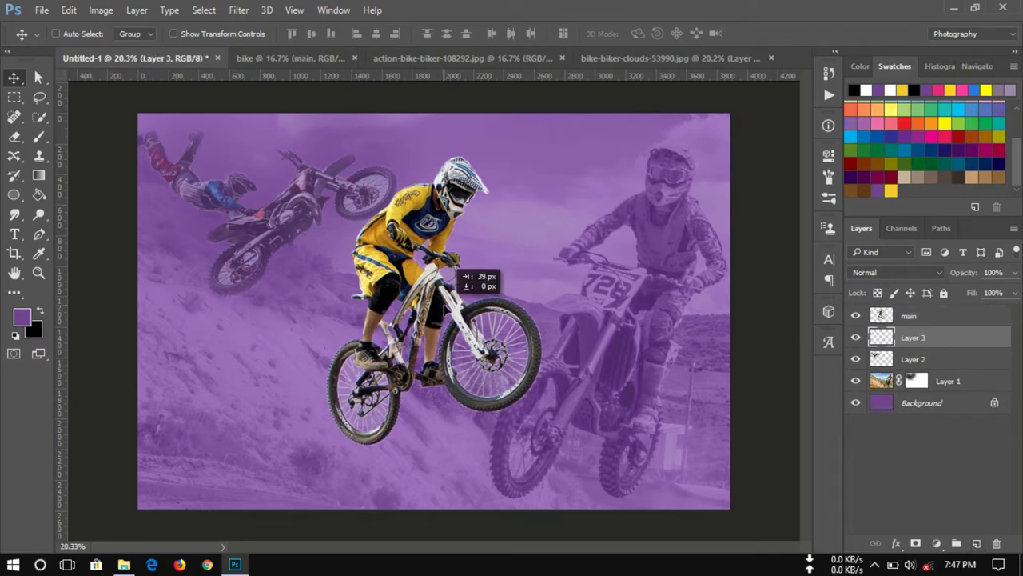
drag(454, 317, 427, 291)
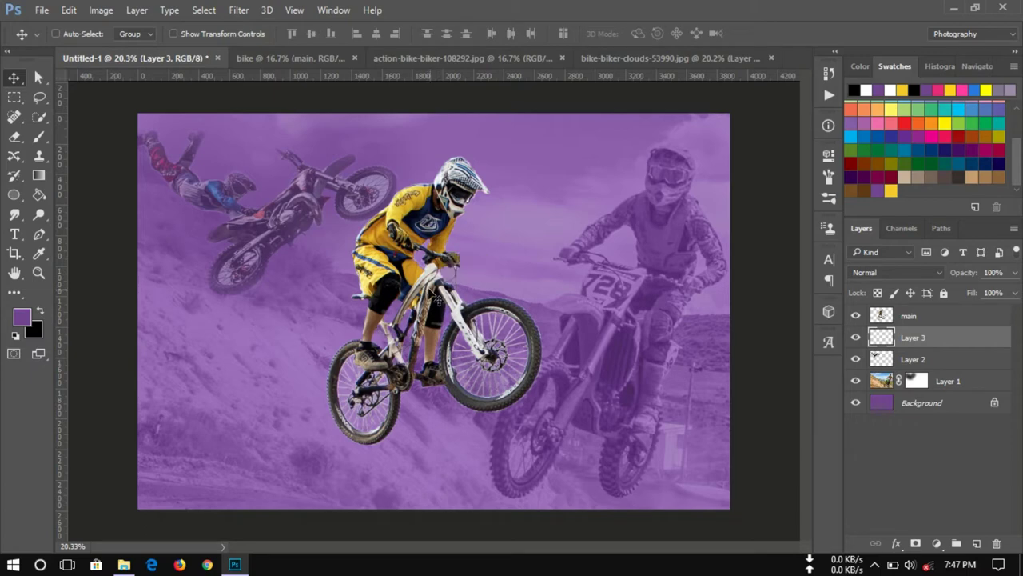
- Load the 2500 px dry-brush stroke tip for the Brush tool
click(37, 138)
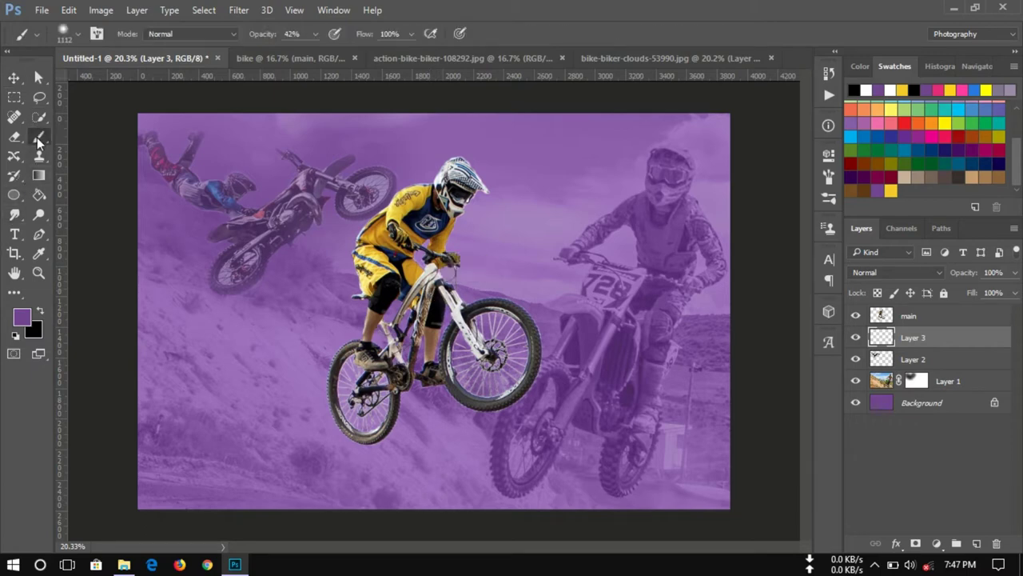
click(78, 34)
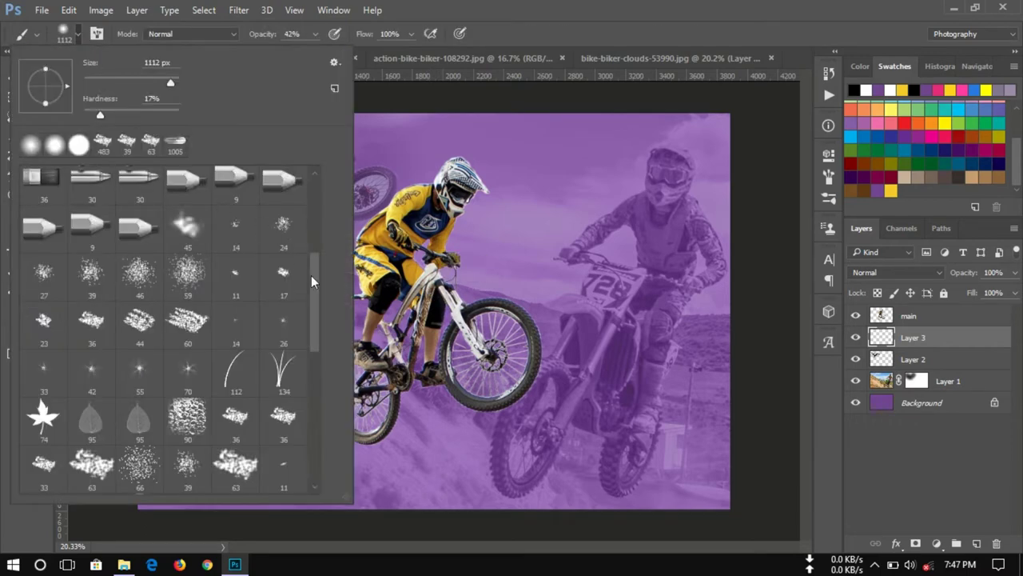
drag(311, 275, 311, 354)
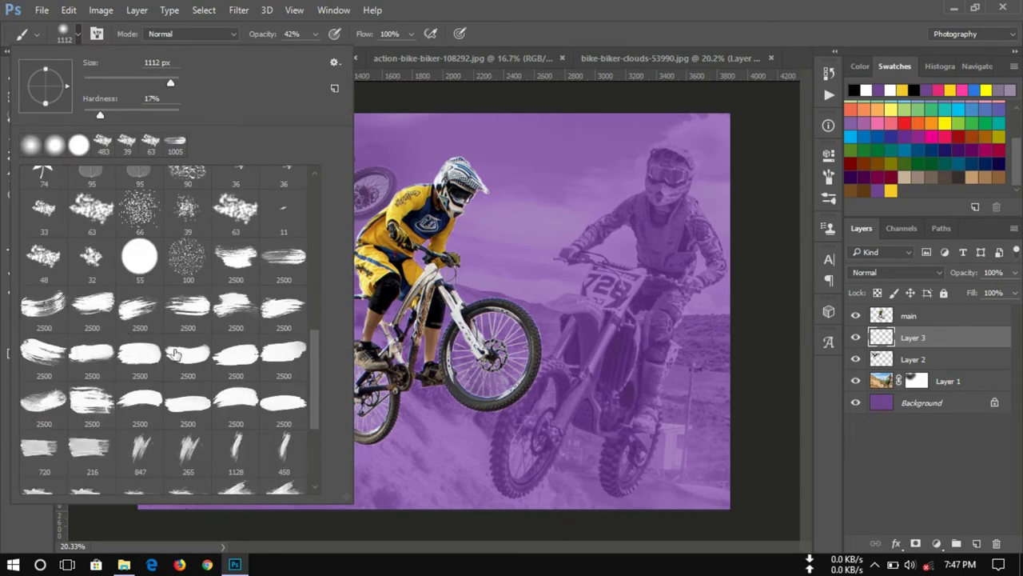
click(94, 311)
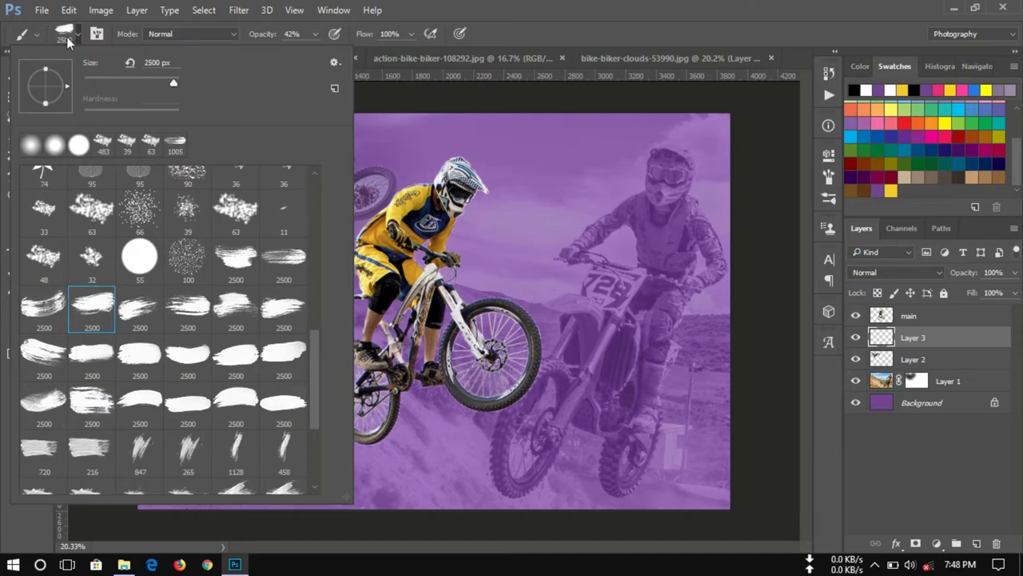
click(80, 35)
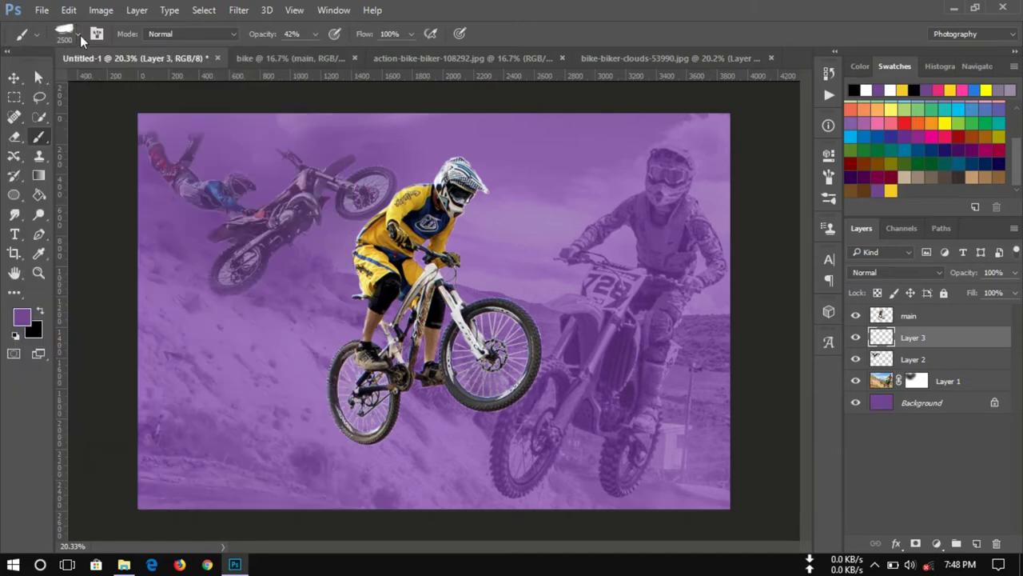
- Compare the yellow and purple swatch values, ending with yellow as the foreground colour
click(904, 90)
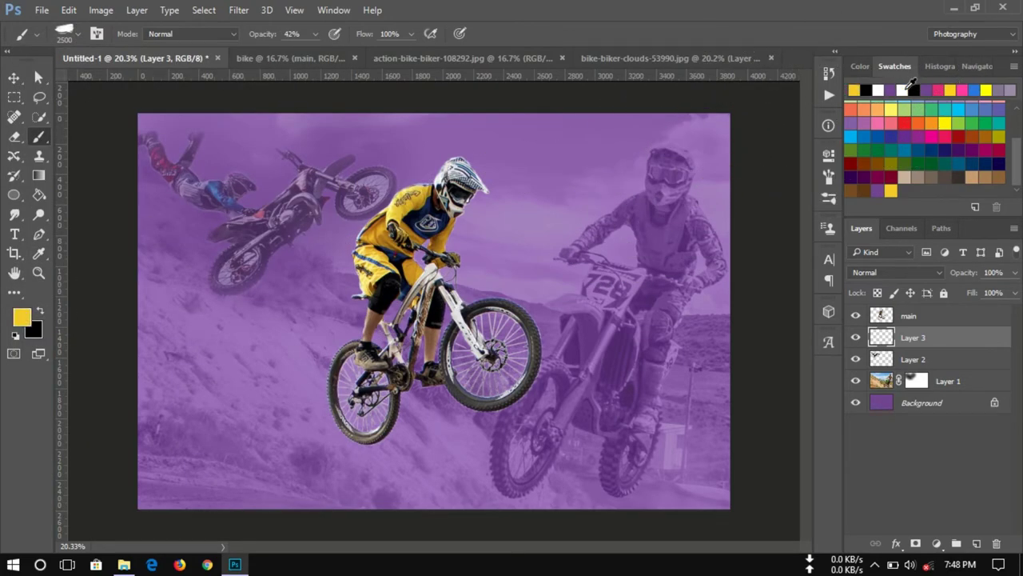
click(22, 318)
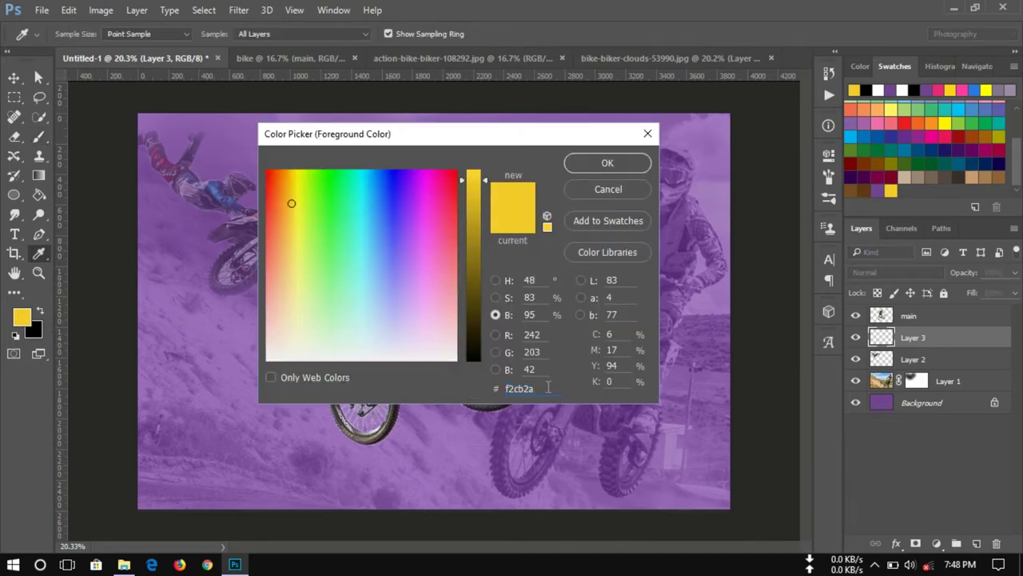
click(603, 192)
click(892, 88)
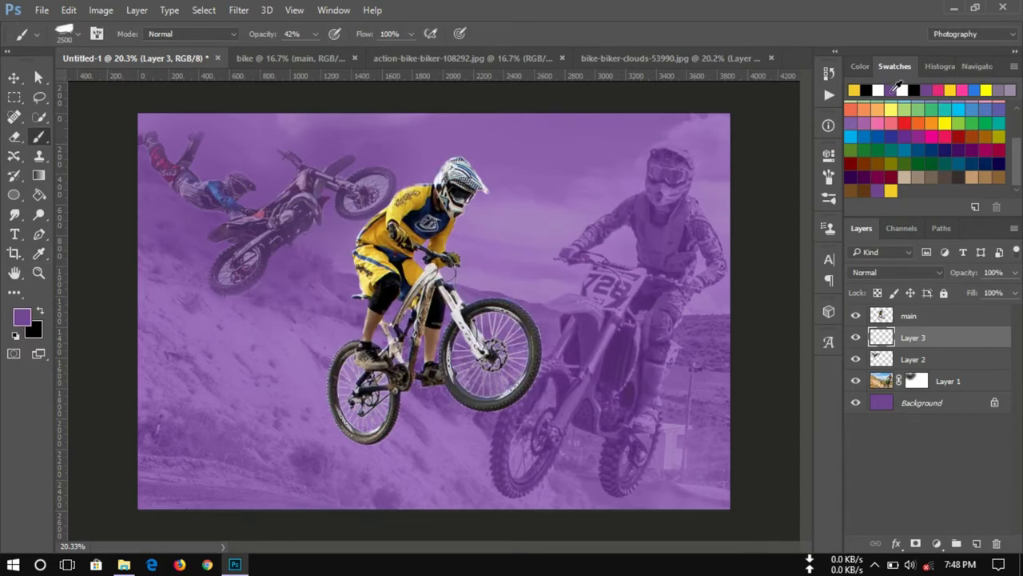
click(22, 319)
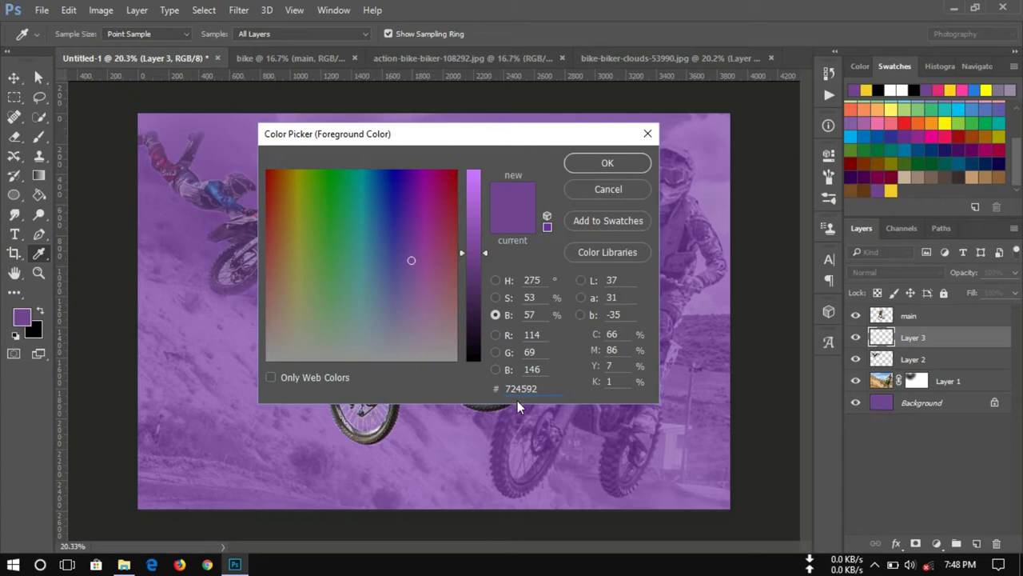
click(590, 185)
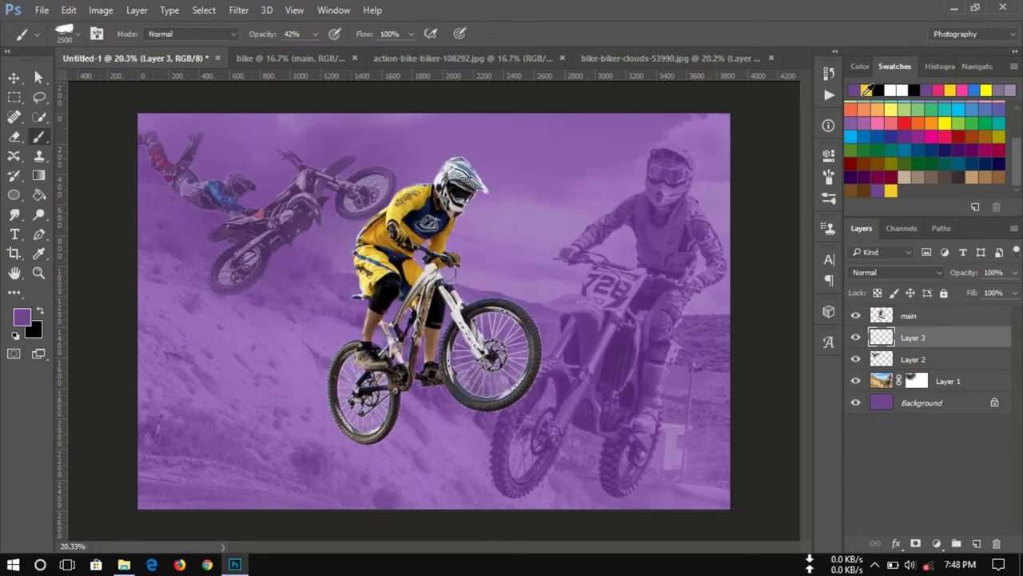
click(867, 89)
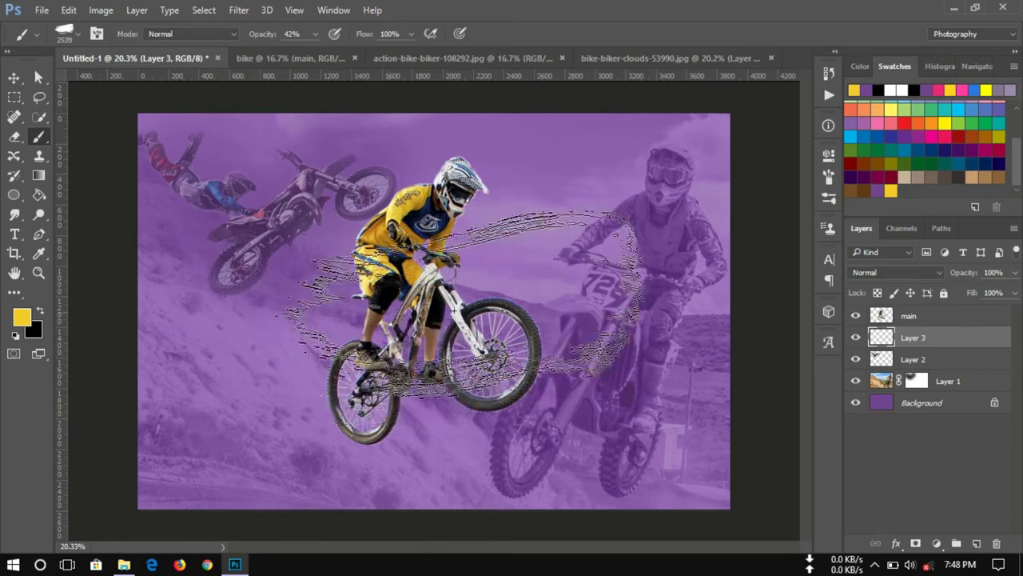
- Stamp a 100%-opacity yellow stroke with a ~2677 px tip across the canvas centre on Layer 3
drag(415, 295, 449, 290)
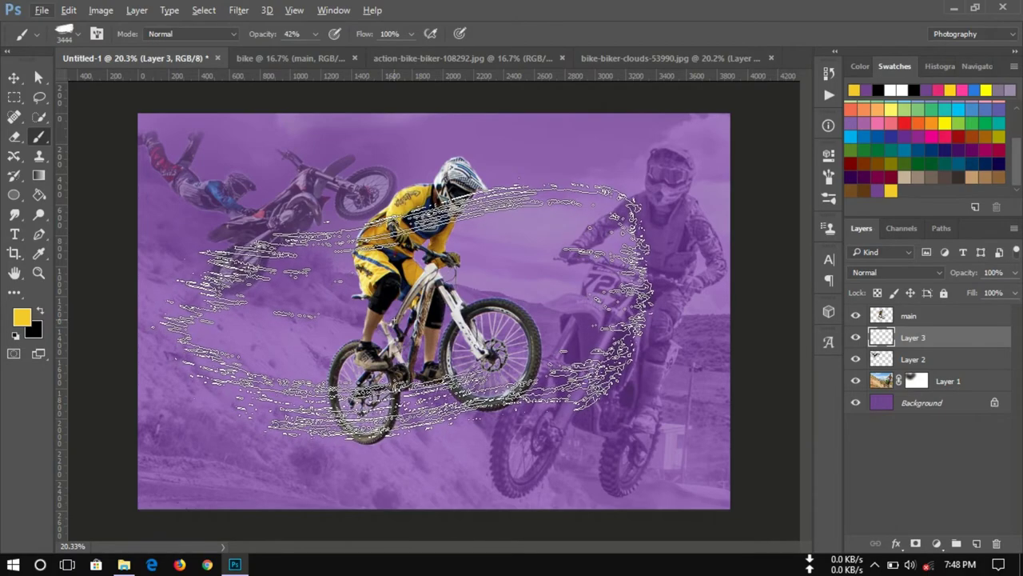
click(404, 311)
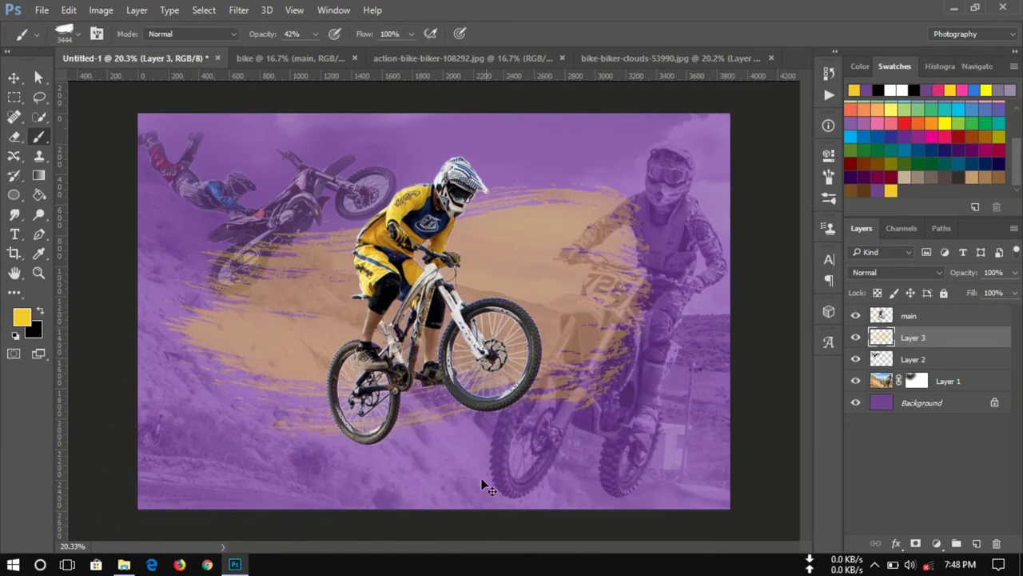
key(ctrl+z)
drag(244, 36, 272, 36)
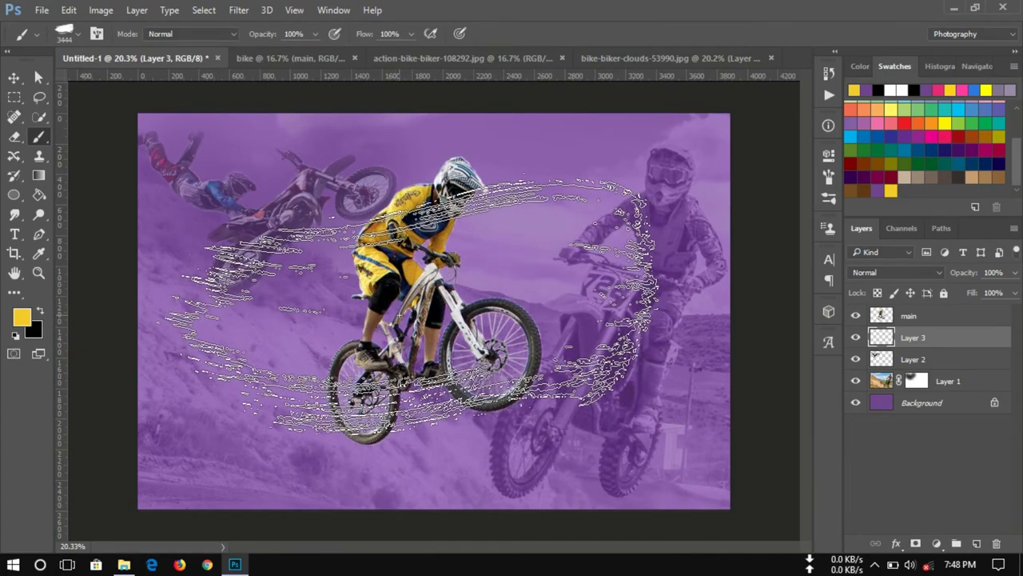
click(410, 308)
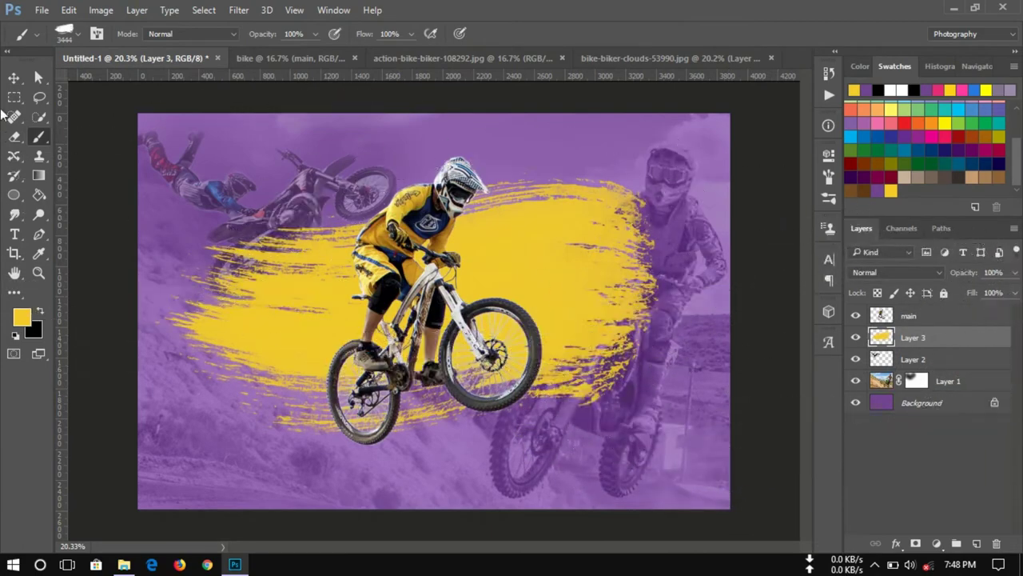
key(v)
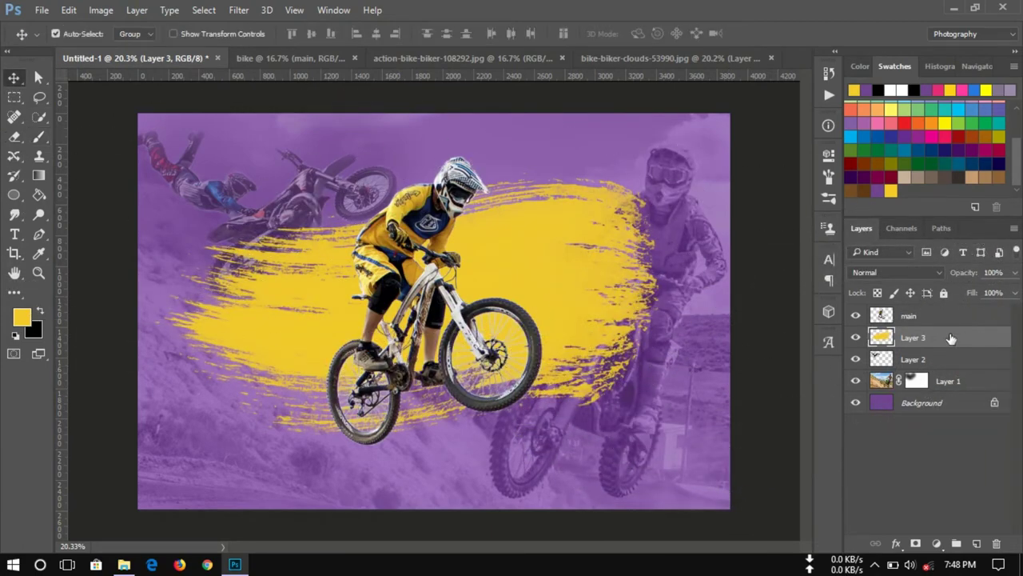
- Try narrowing the yellow splash with Free Transform, then revert it
key(ctrl+t)
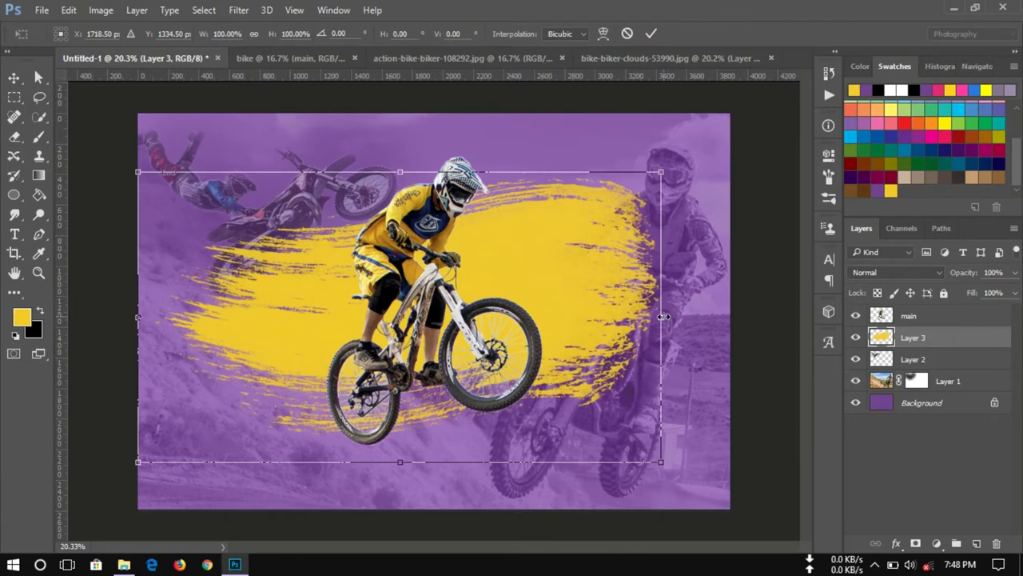
drag(662, 316, 606, 314)
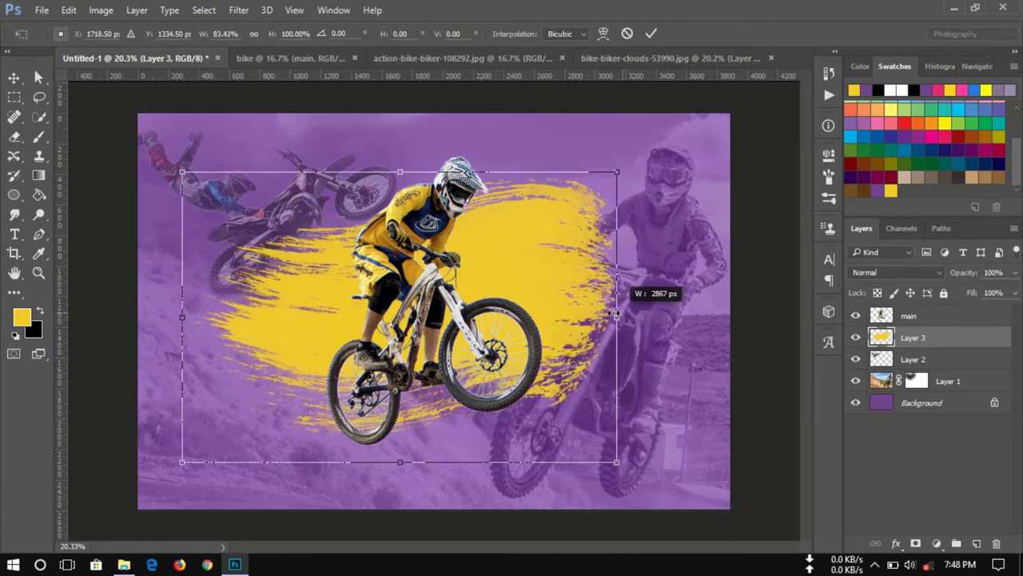
drag(606, 314, 605, 314)
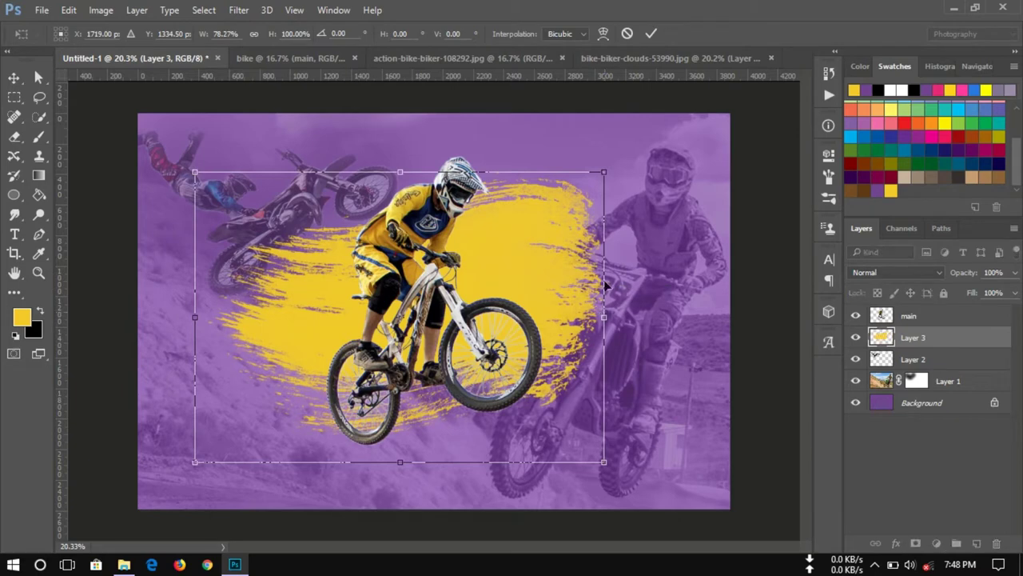
click(648, 37)
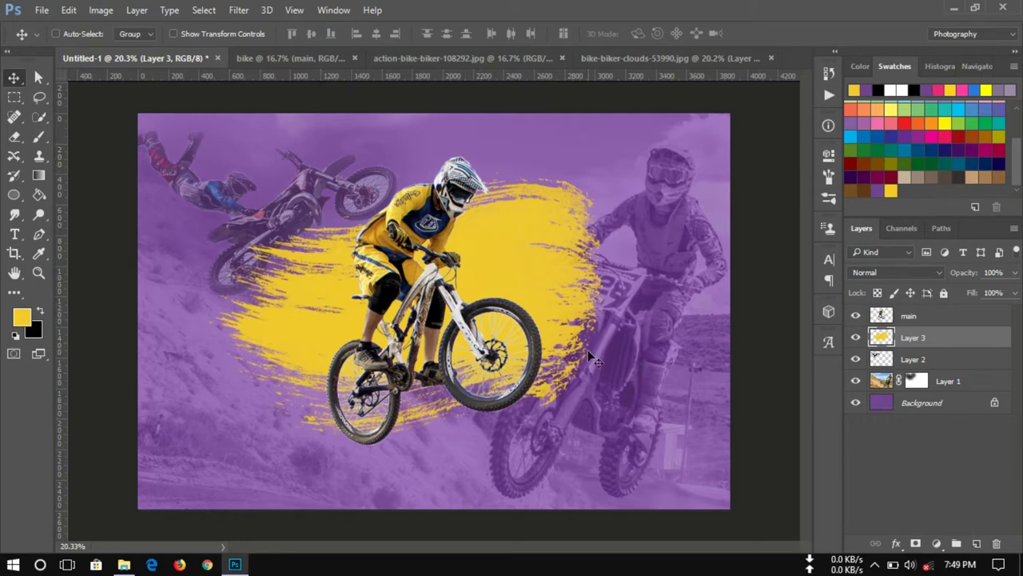
key(ctrl+z)
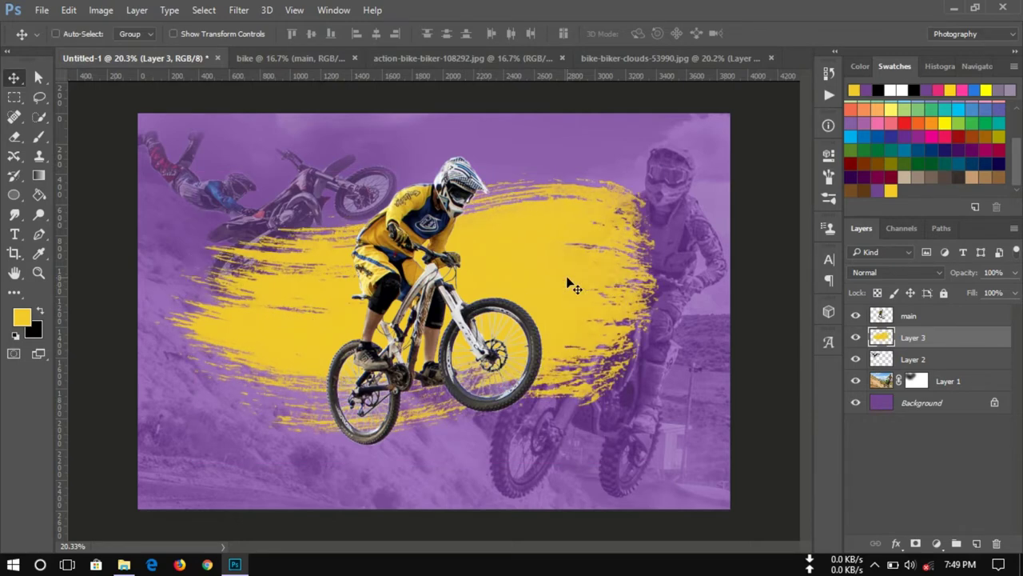
- Select Layer 3 and clear the selection around the splash
click(38, 136)
ctrl+click(881, 336)
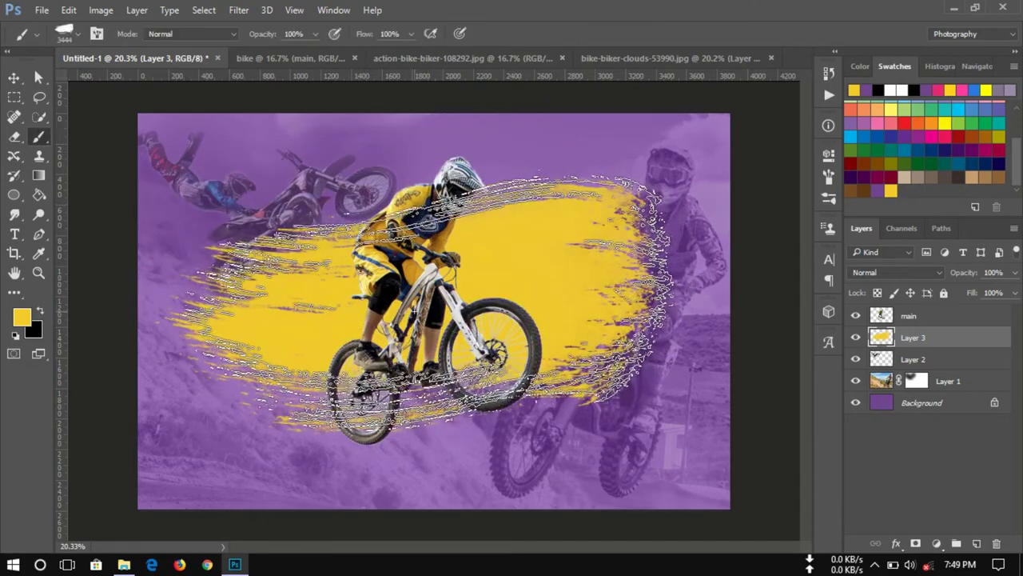
key(ctrl+d)
key(ctrl+z)
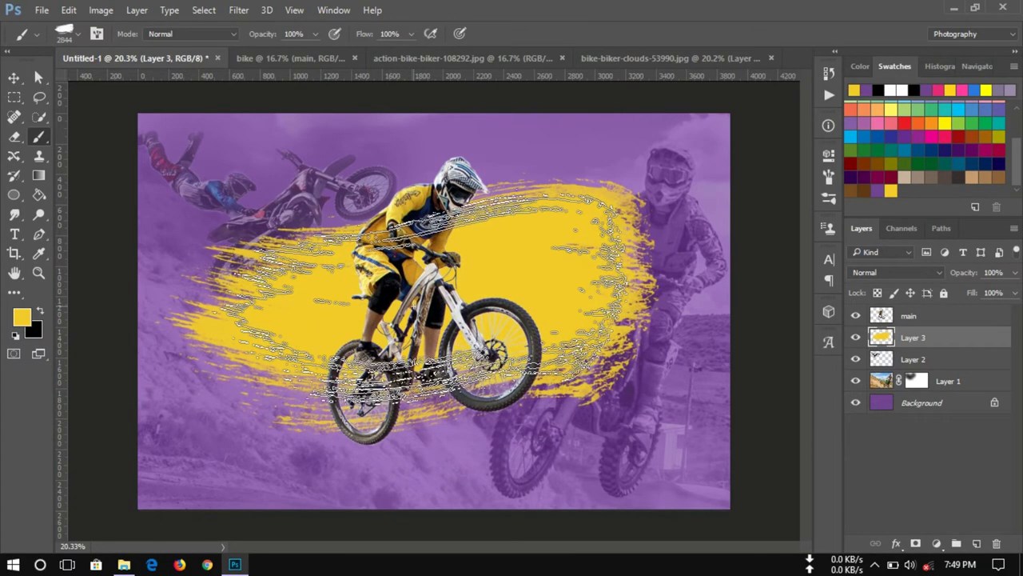
key(ctrl+d)
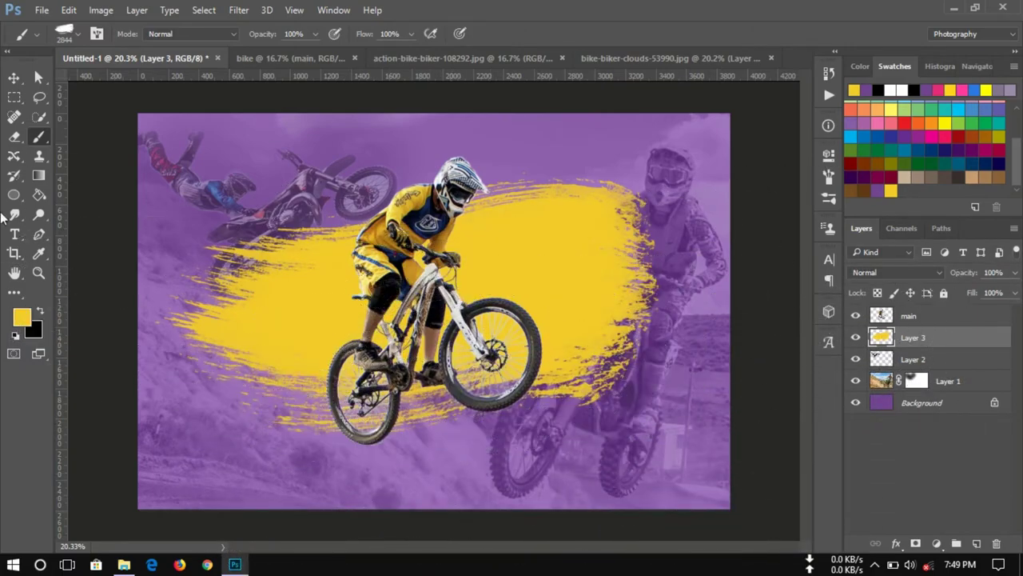
click(14, 77)
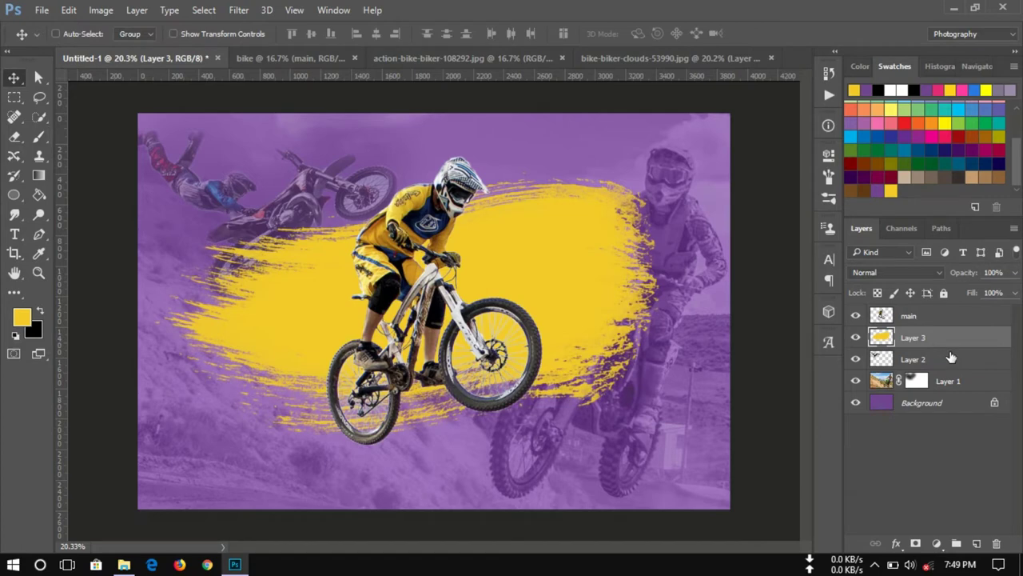
- Narrow the splash to about 82% width and nudge it slightly right and down
key(ctrl+t)
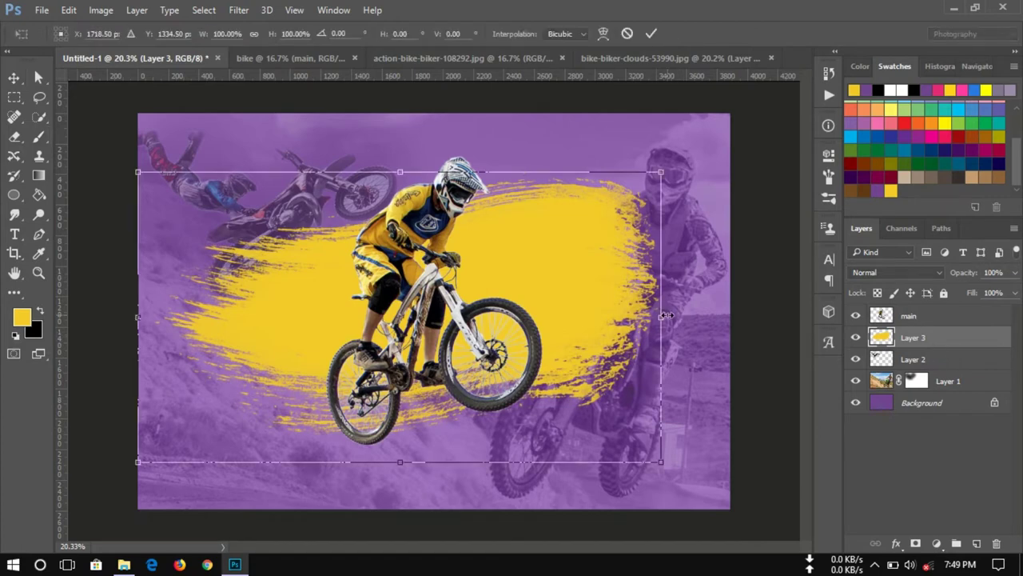
drag(657, 315, 604, 313)
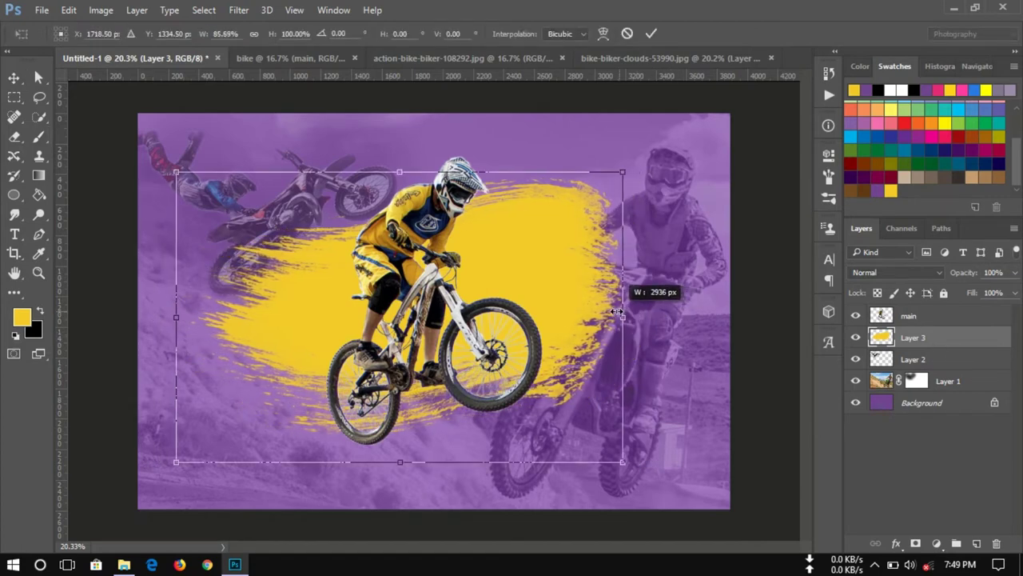
drag(604, 313, 610, 314)
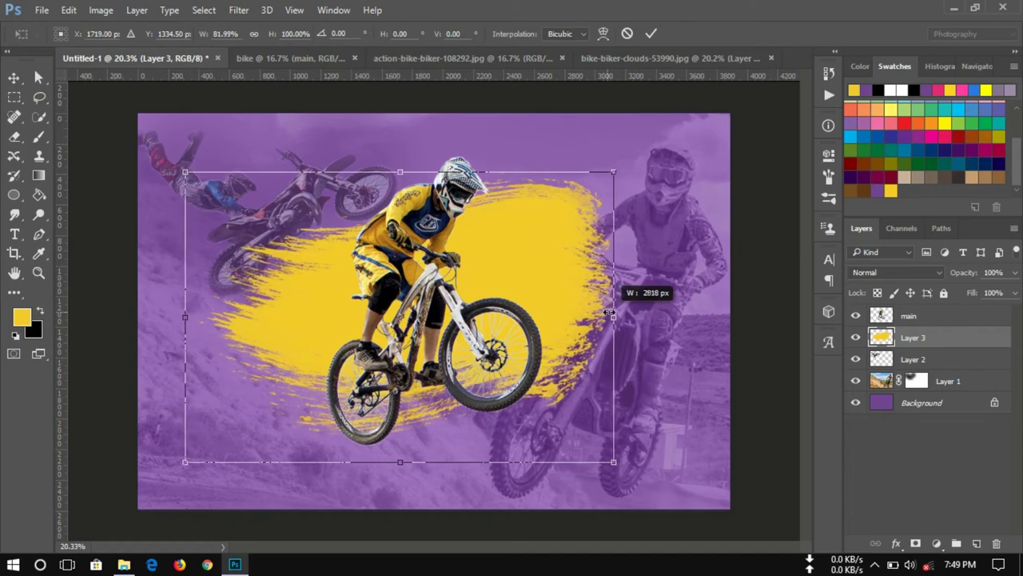
click(651, 33)
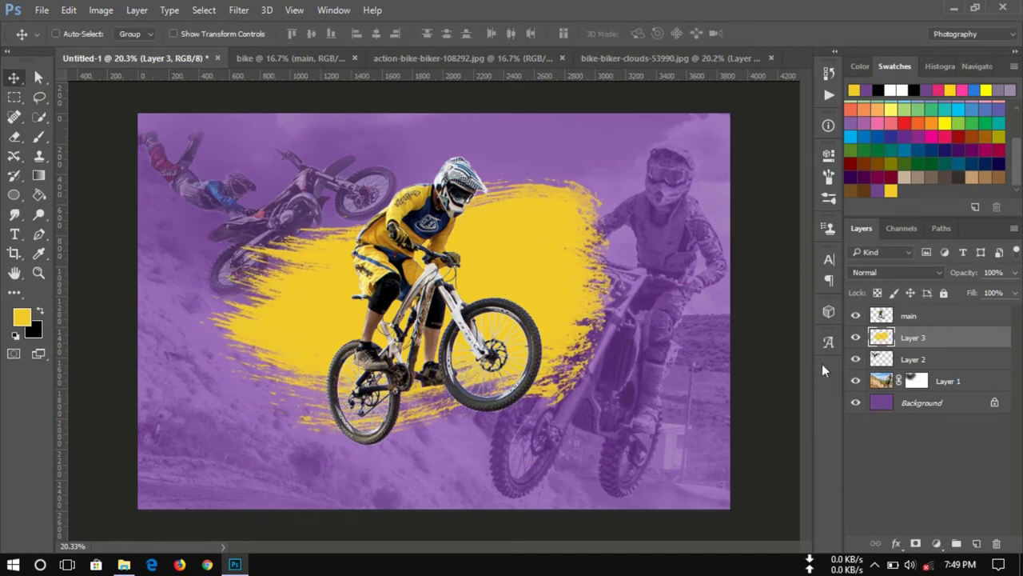
drag(522, 271, 516, 284)
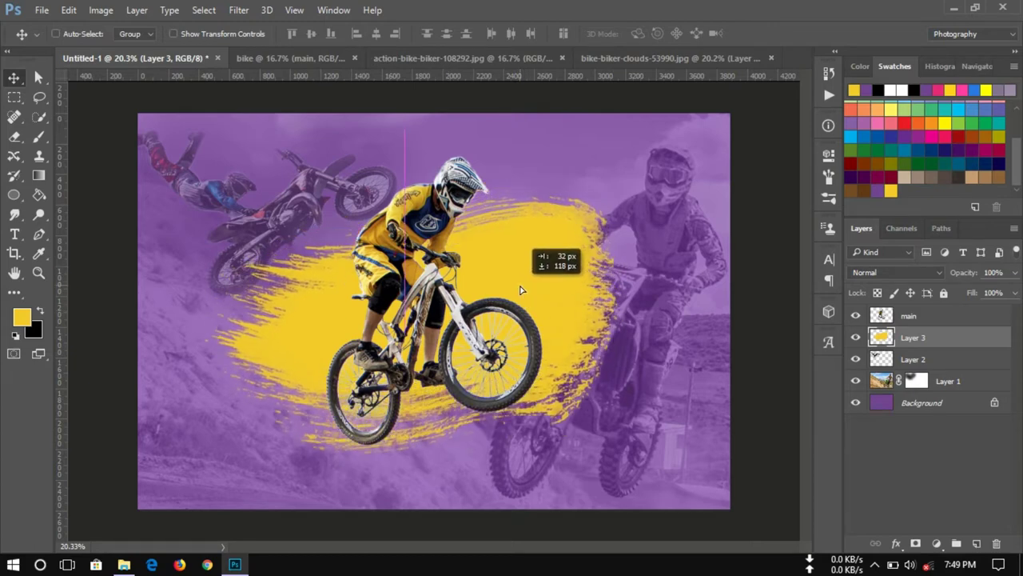
- Shift the 'main' rider layer about 138 px right to centre him over the splash
click(956, 316)
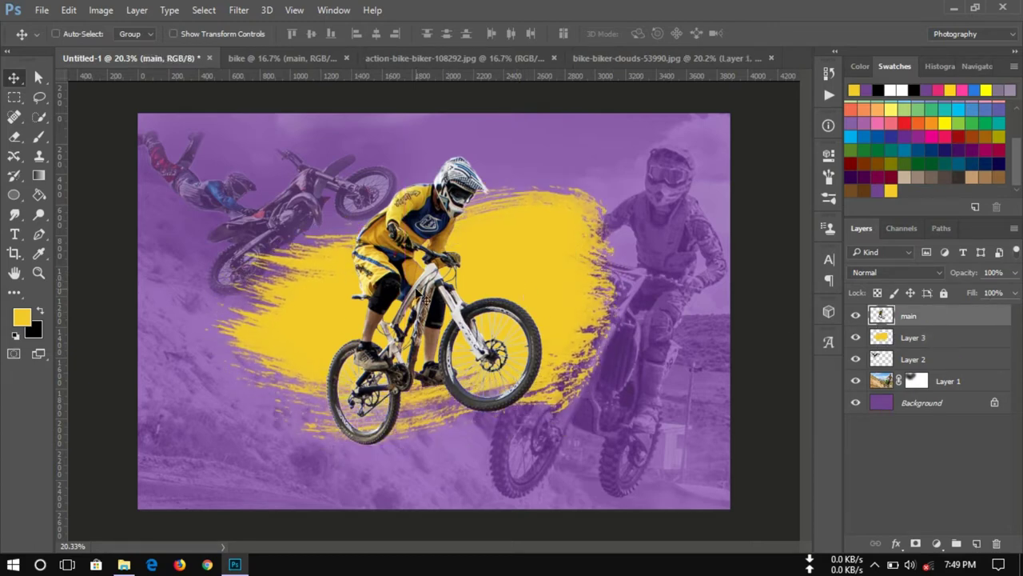
drag(411, 286, 432, 282)
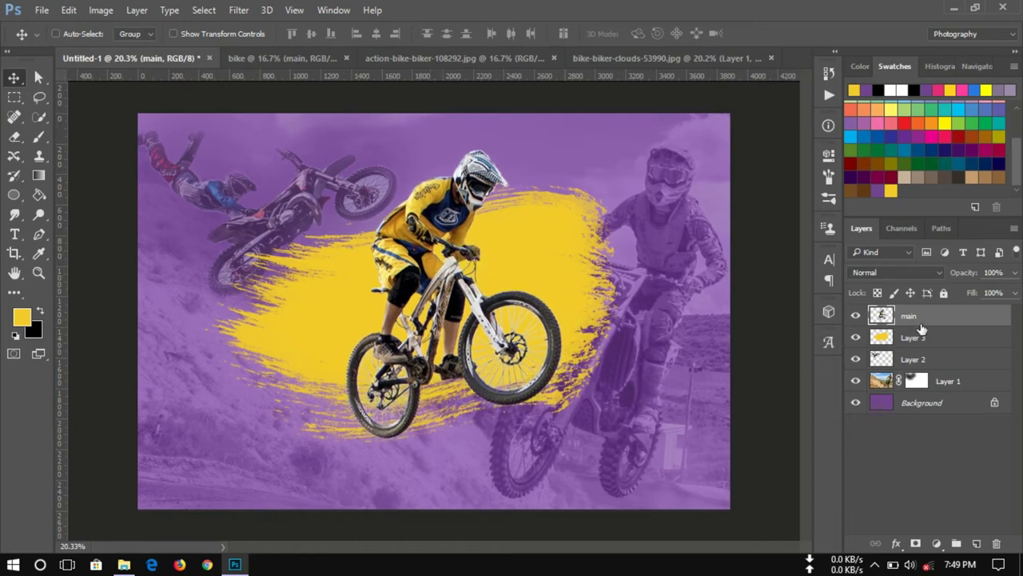
click(925, 339)
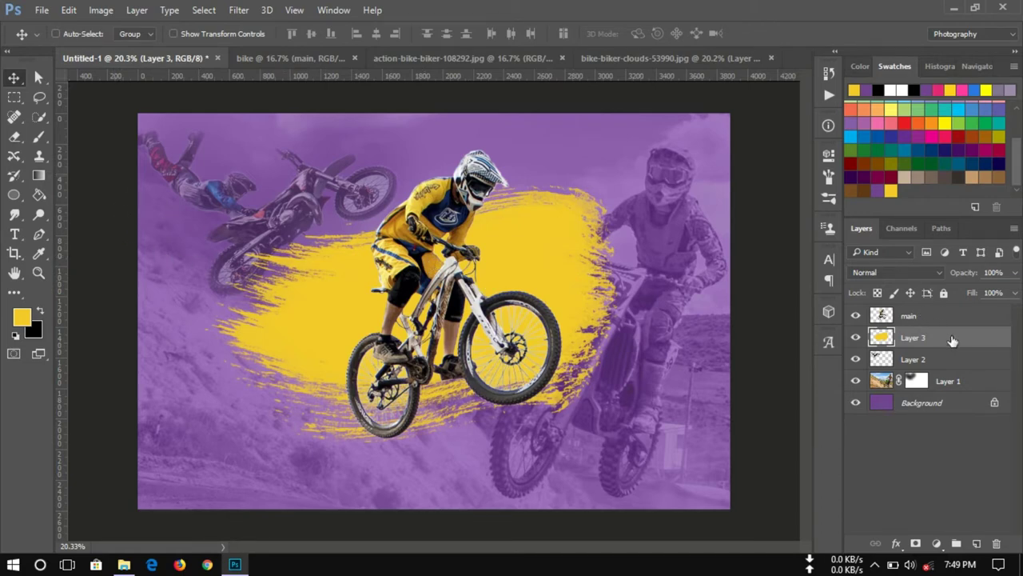
click(976, 544)
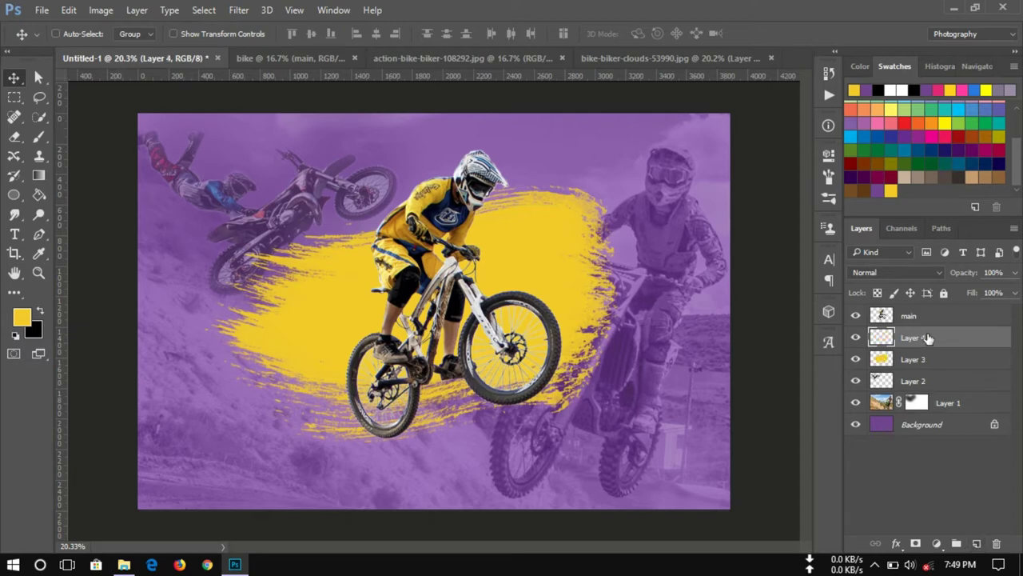
- Move Layer 4 beneath Layer 3 and set the foreground colour to pink
drag(925, 338, 919, 369)
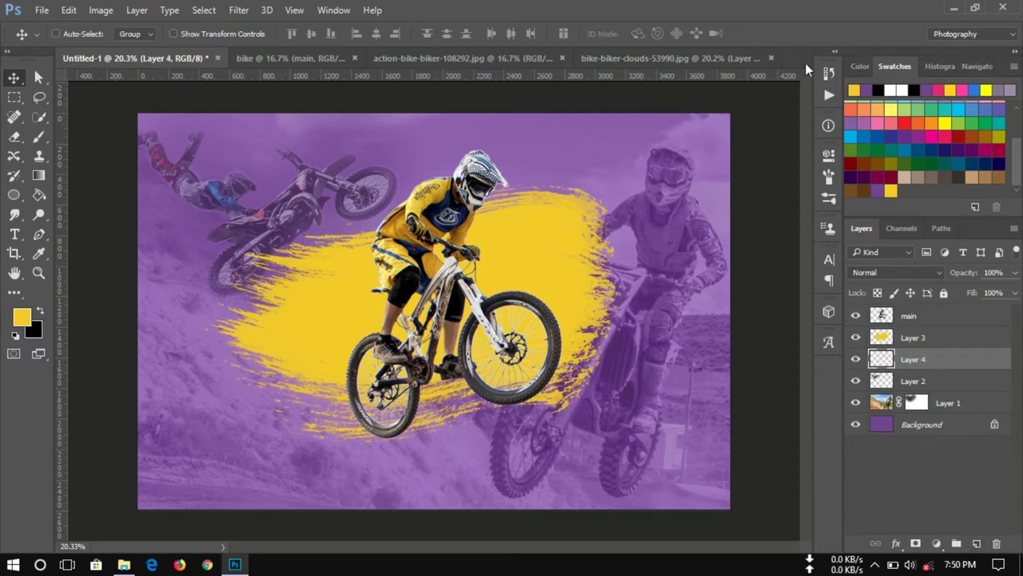
click(947, 87)
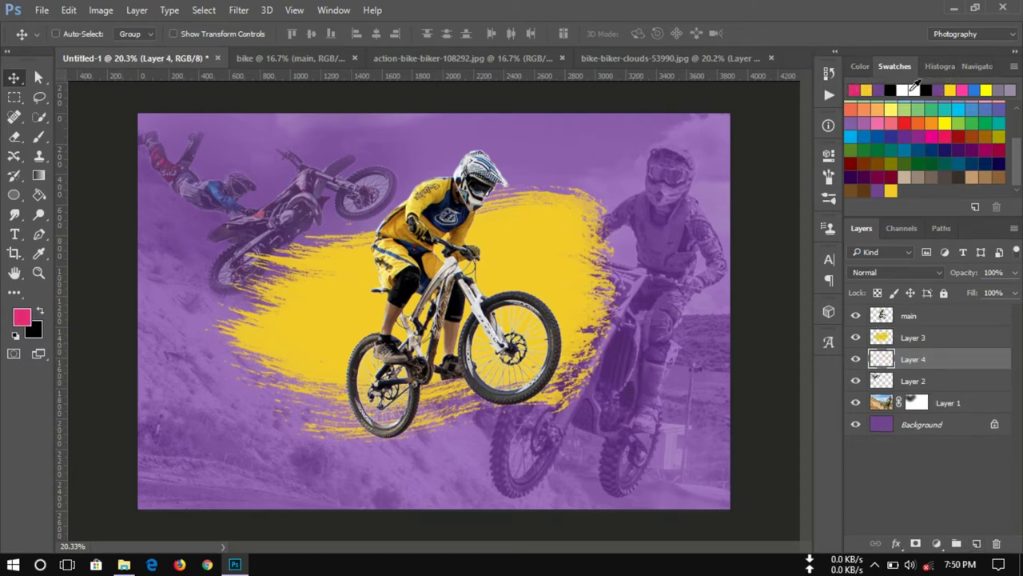
click(23, 318)
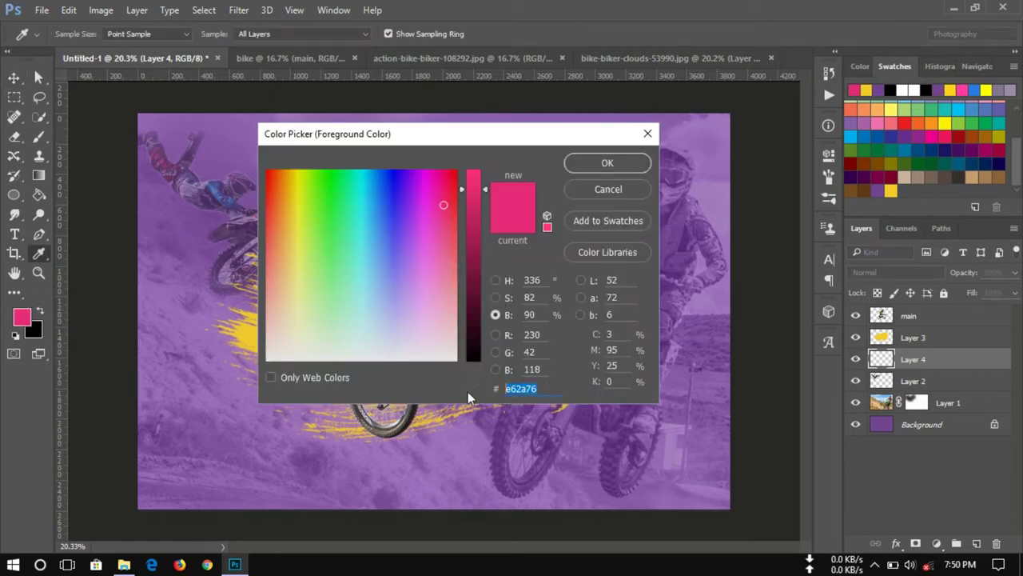
click(618, 191)
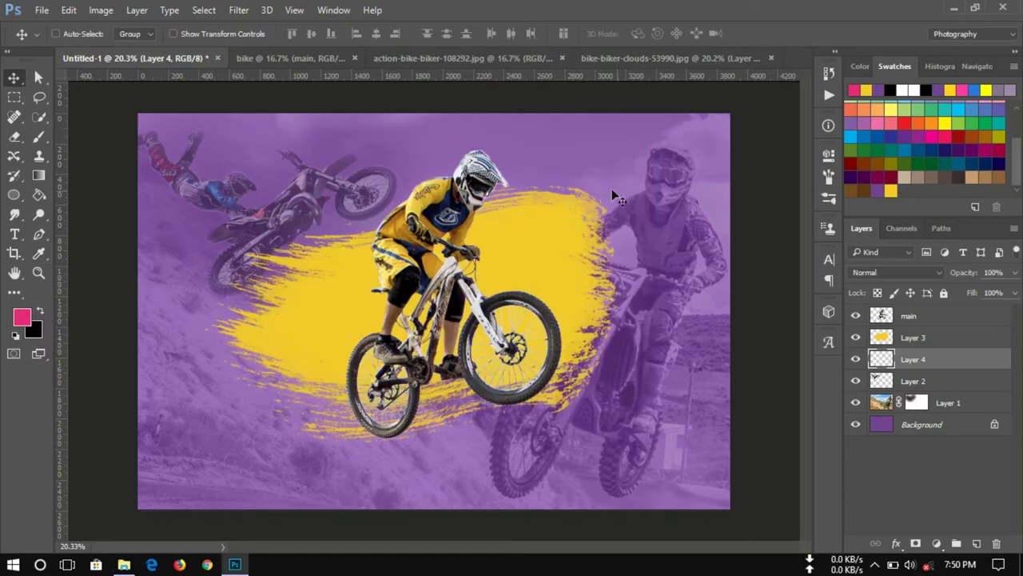
- Stamp pink streaks behind the yellow splash with a 2500 px dry-stroke brush
click(39, 136)
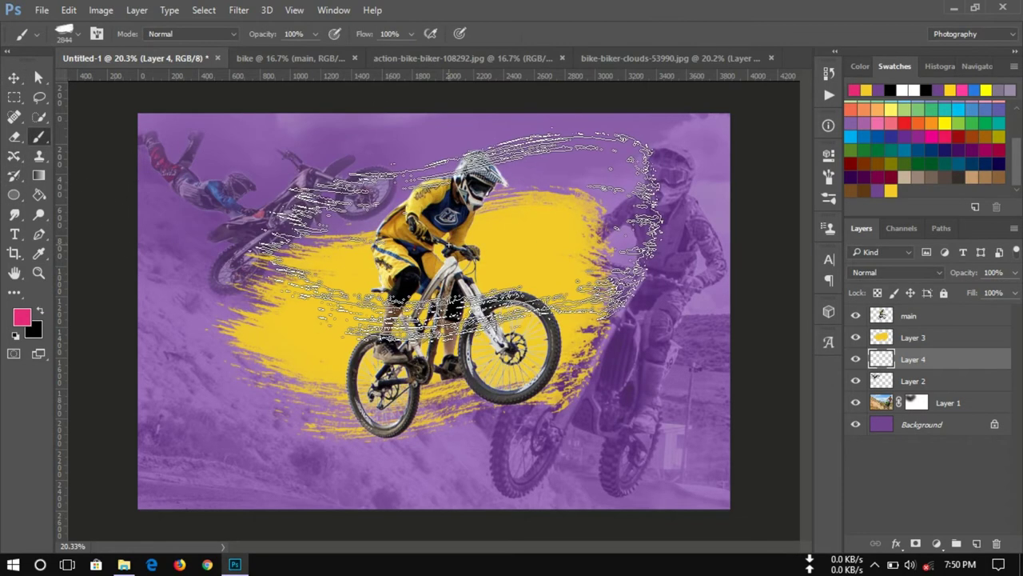
click(75, 36)
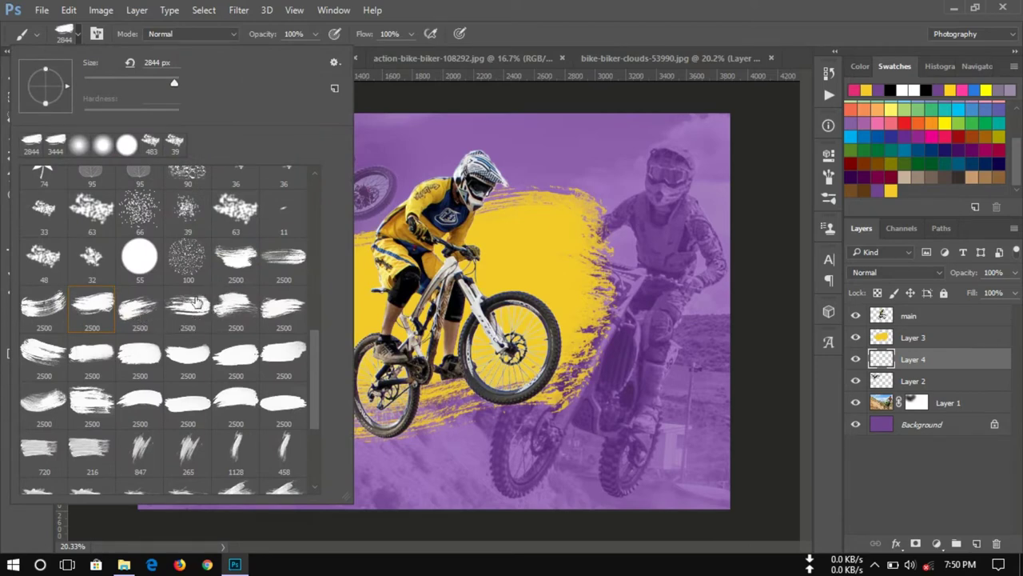
click(195, 304)
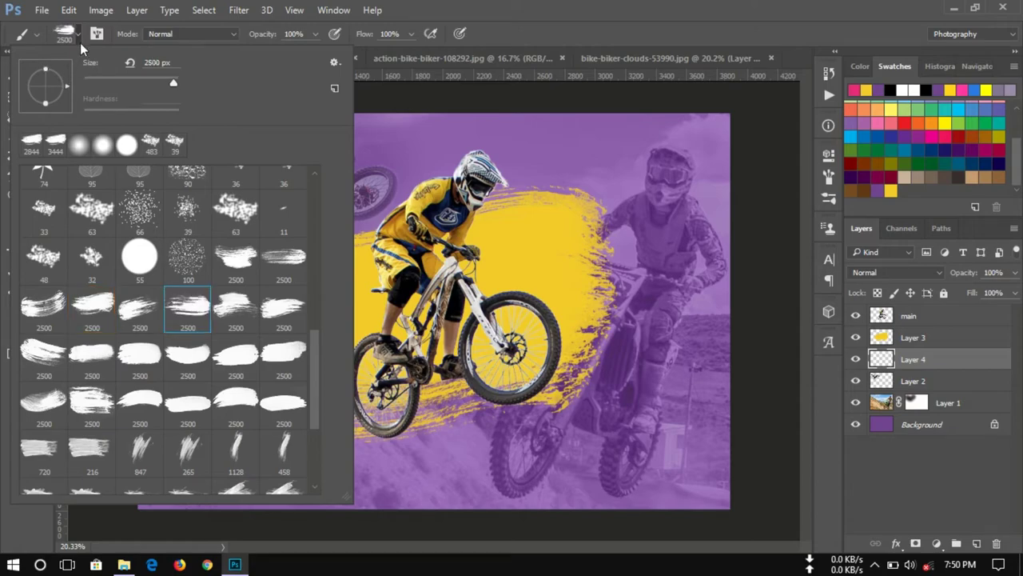
key(Return)
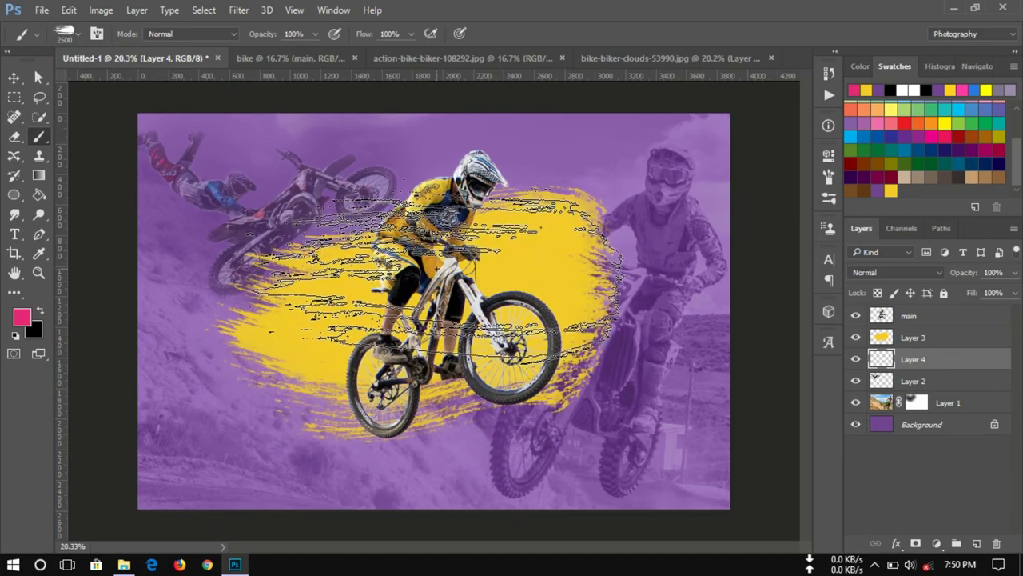
click(432, 308)
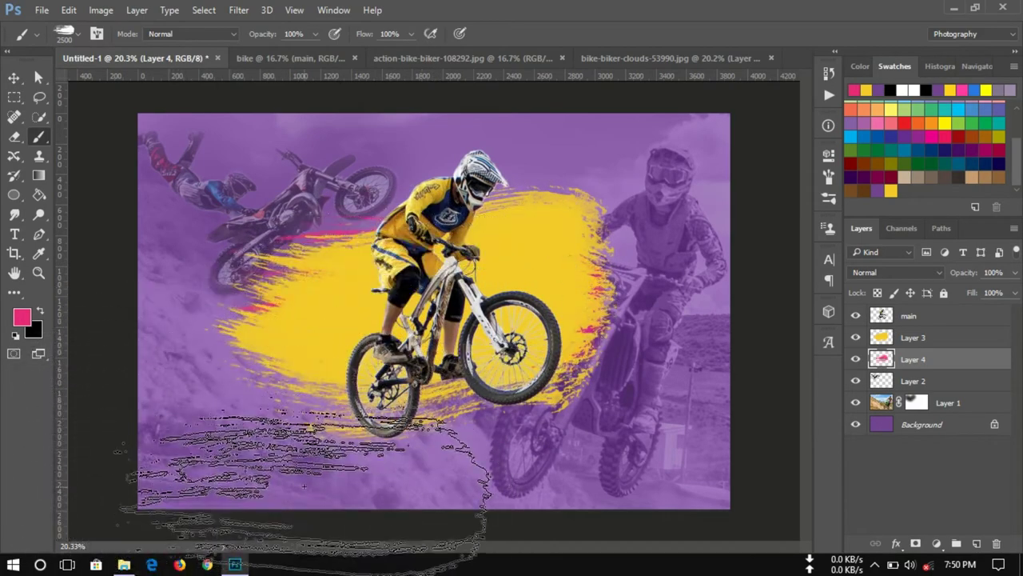
click(14, 77)
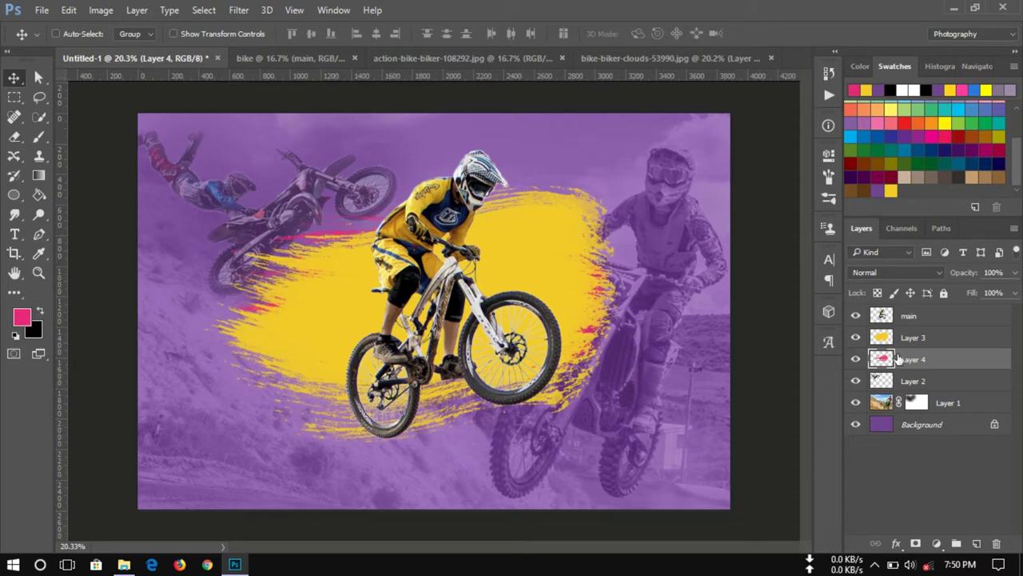
- Add a layer mask to the main rider layer and pick a soft round brush
click(915, 318)
click(916, 544)
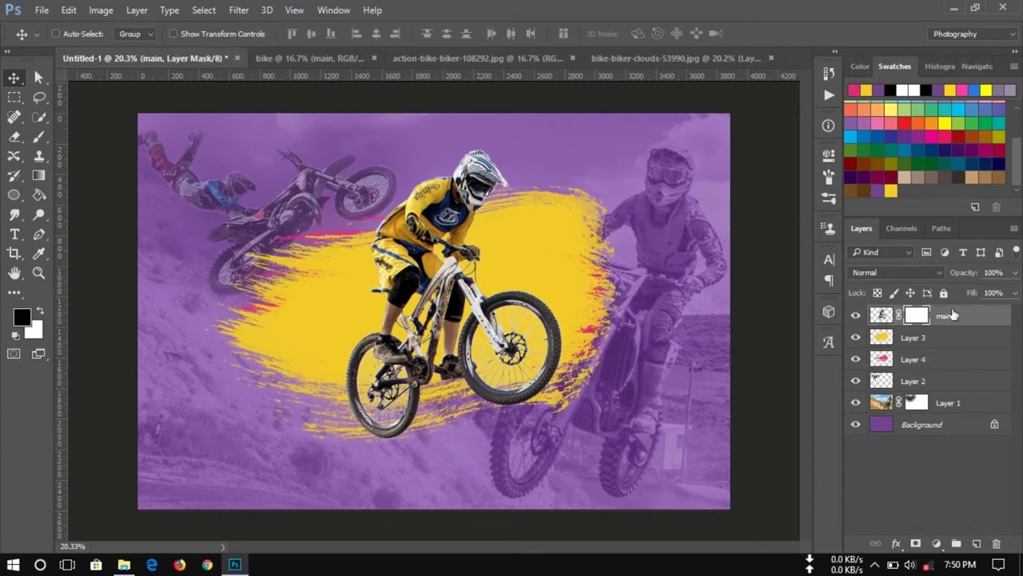
click(39, 136)
right_click(293, 196)
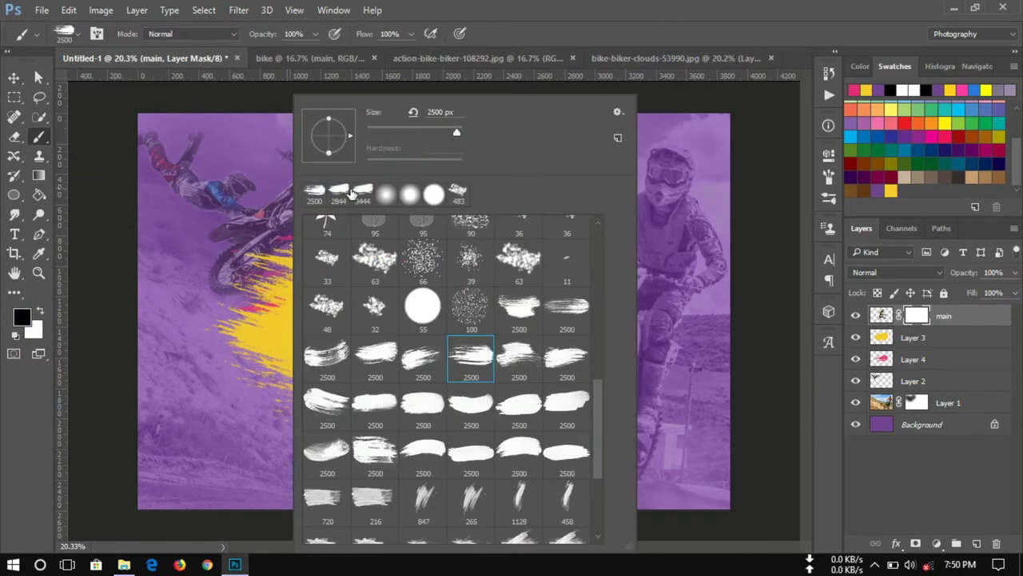
click(385, 195)
- Paint black on the mask at 555 px to fade the bottoms of both wheels
drag(194, 247, 539, 260)
mouse_move(423, 292)
mouse_down()
mouse_move(389, 288)
mouse_move(404, 248)
mouse_up()
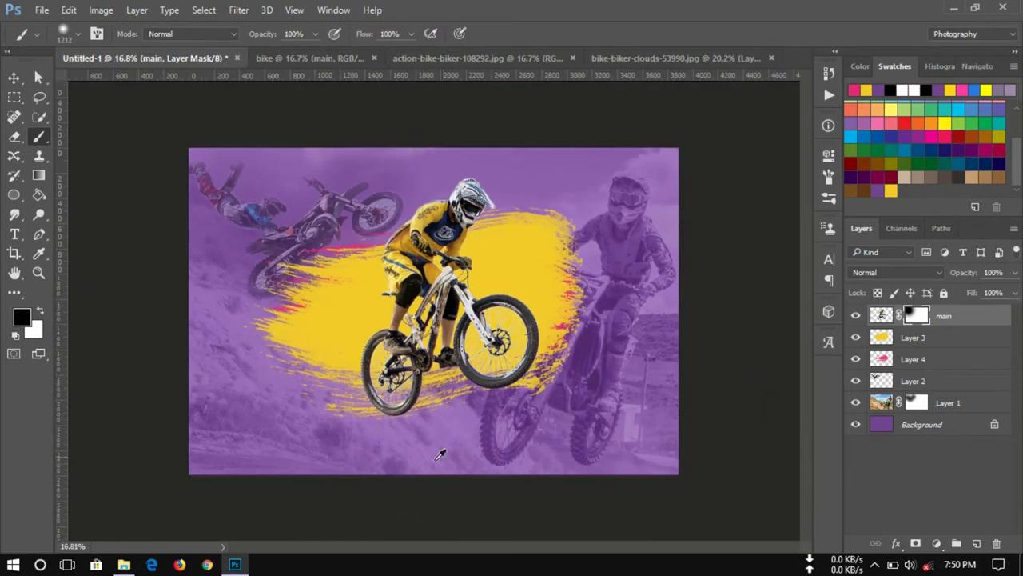
scroll(441, 450, up, 2)
drag(372, 473, 312, 462)
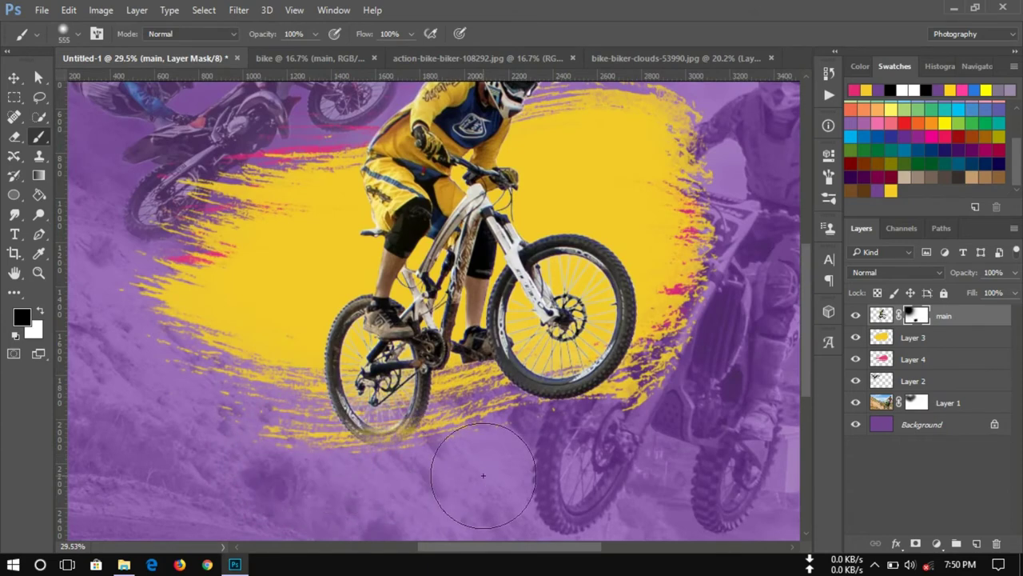
drag(411, 440, 420, 448)
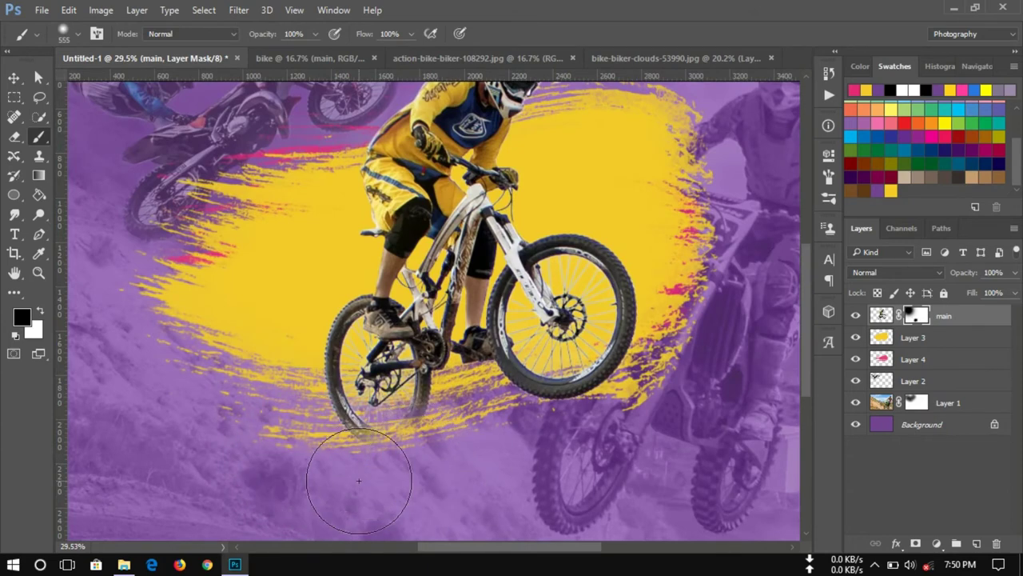
drag(667, 319, 639, 356)
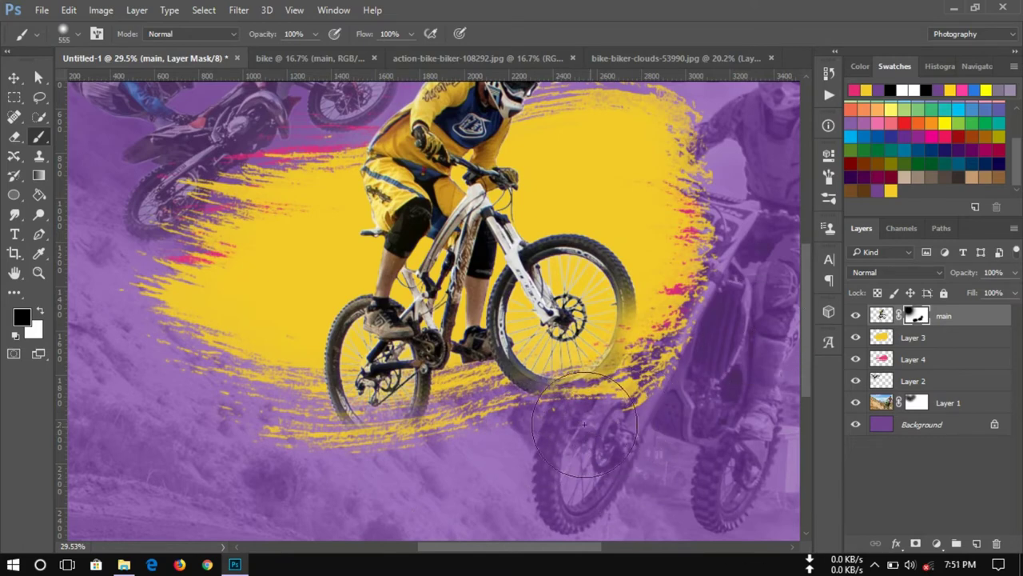
drag(663, 399, 619, 390)
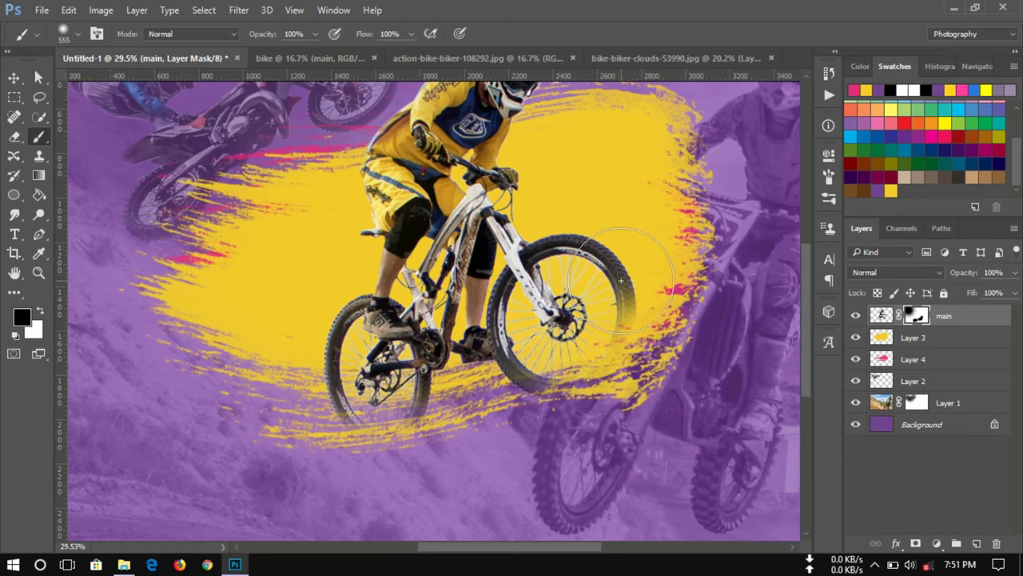
- Restore the front tire's right edge with white, then shrink the brush to 331 px
key(x)
drag(620, 280, 632, 367)
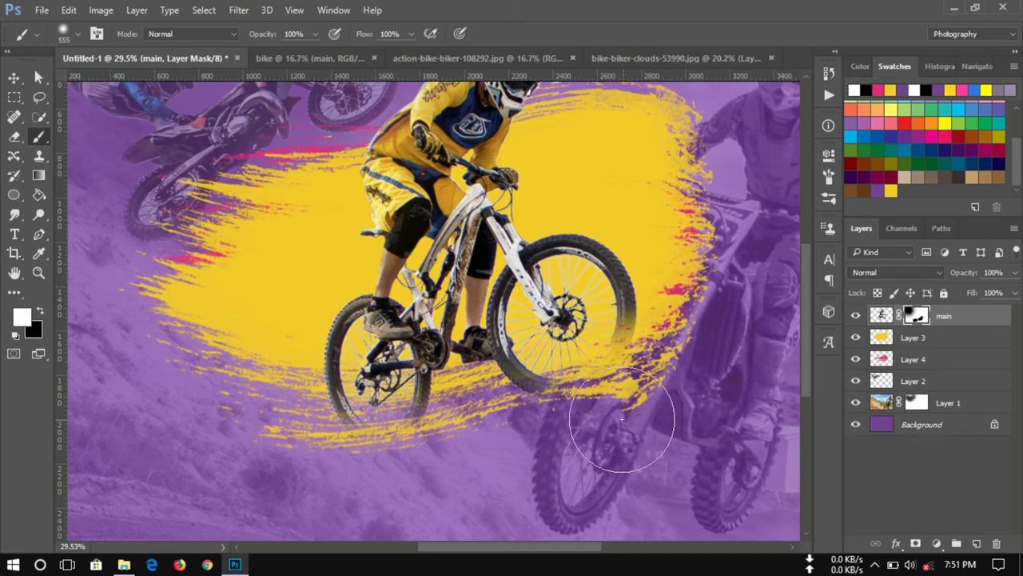
key(x)
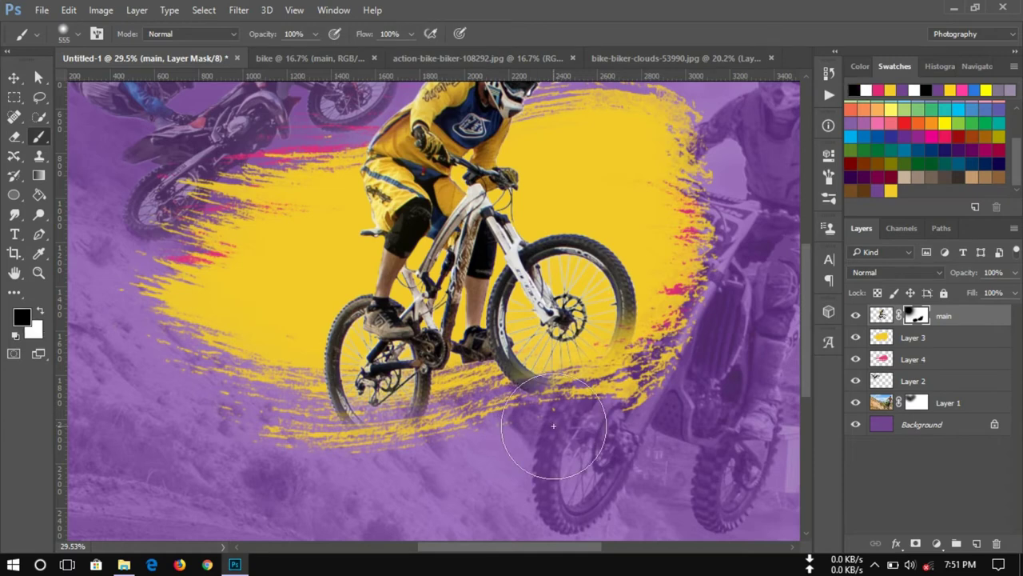
key(x)
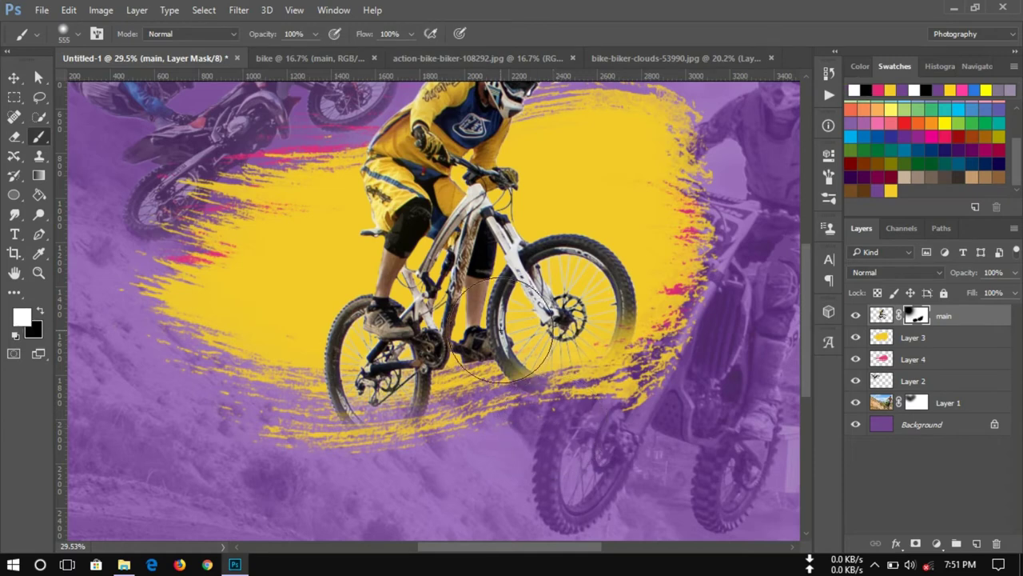
drag(487, 323, 514, 345)
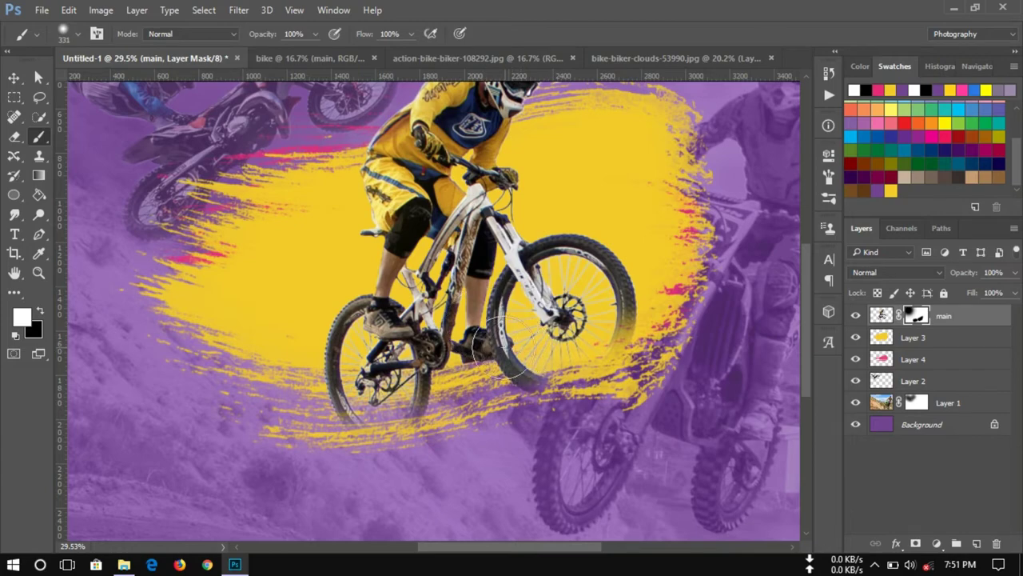
scroll(439, 389, down, 1)
scroll(439, 389, down, 1)
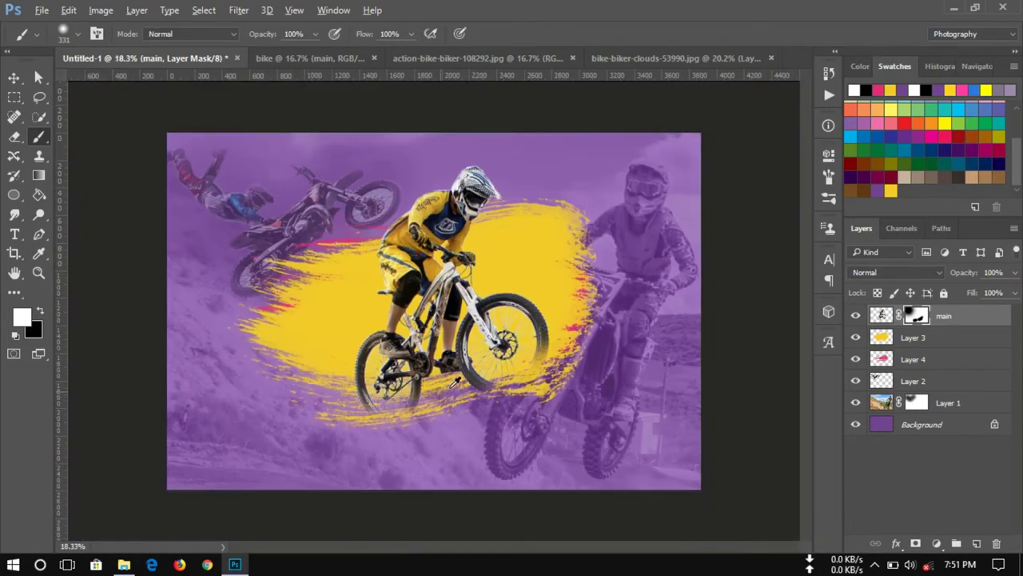
scroll(440, 389, up, 1)
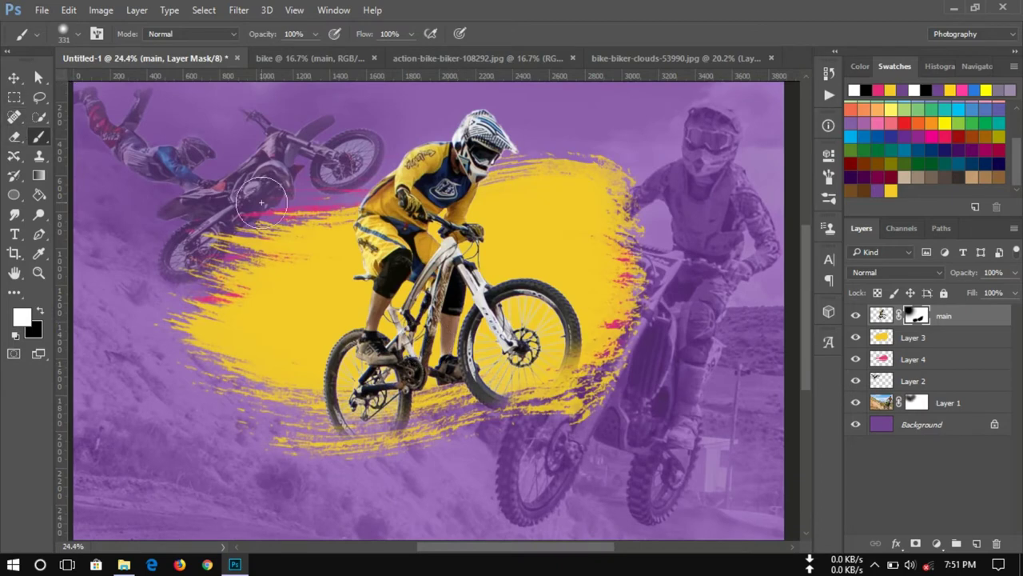
right_click(262, 203)
- Choose the 2500 px dry-stroke brush tip for the mask
scroll(422, 322, down, 2)
scroll(421, 323, down, 1)
scroll(420, 322, down, 1)
scroll(418, 322, down, 1)
scroll(416, 322, down, 1)
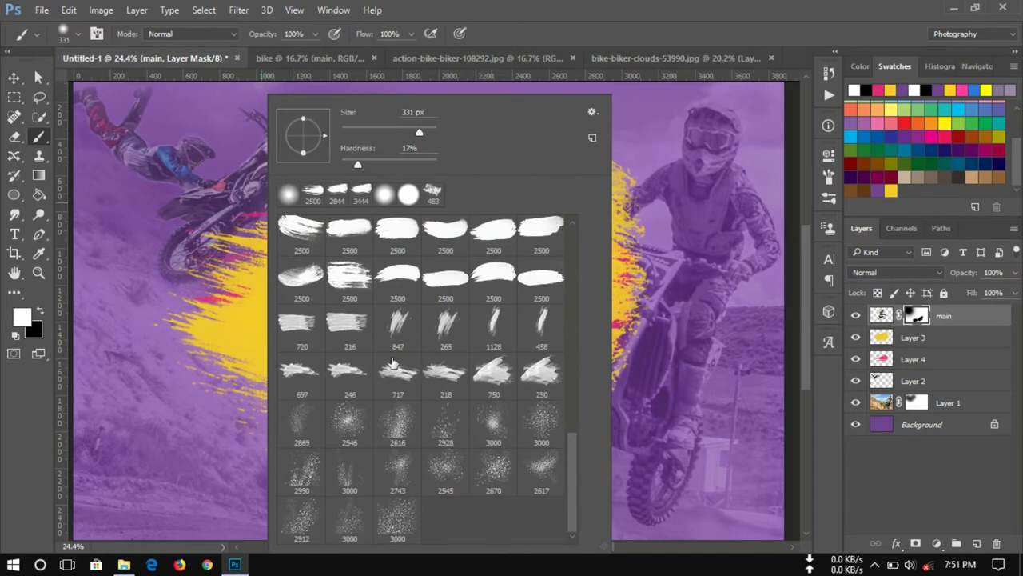
scroll(387, 322, up, 1)
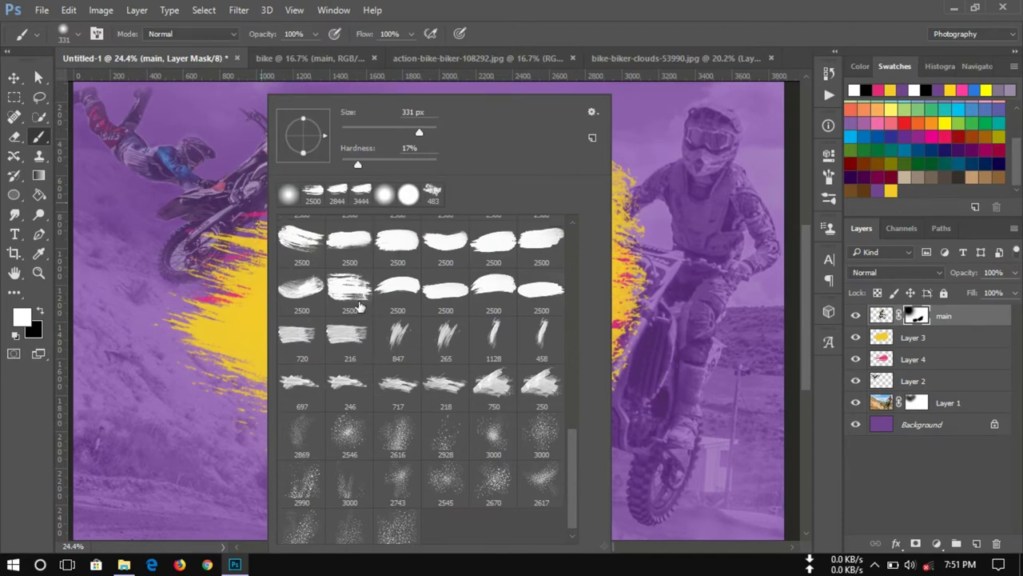
scroll(402, 304, up, 1)
scroll(447, 307, up, 1)
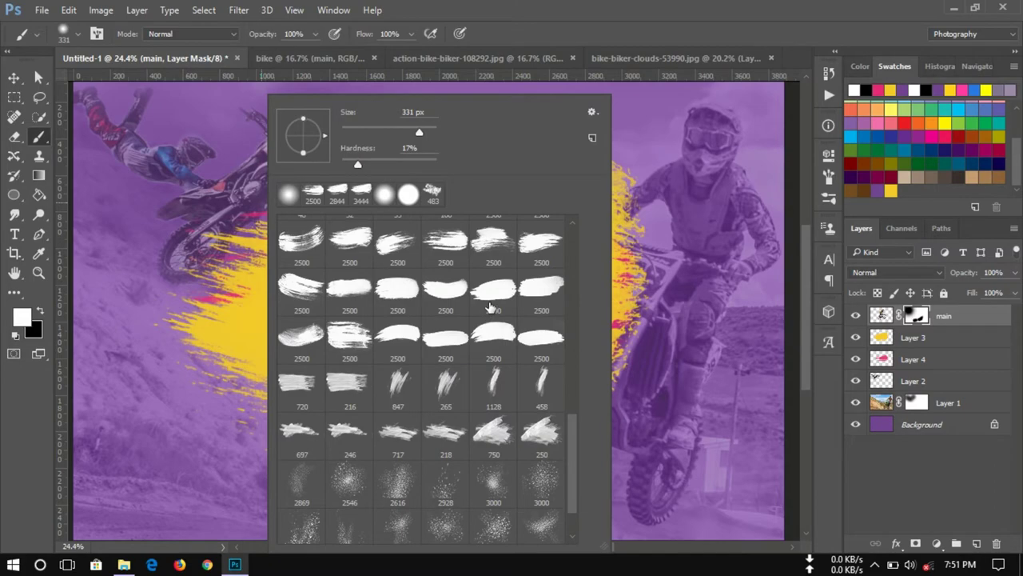
click(538, 254)
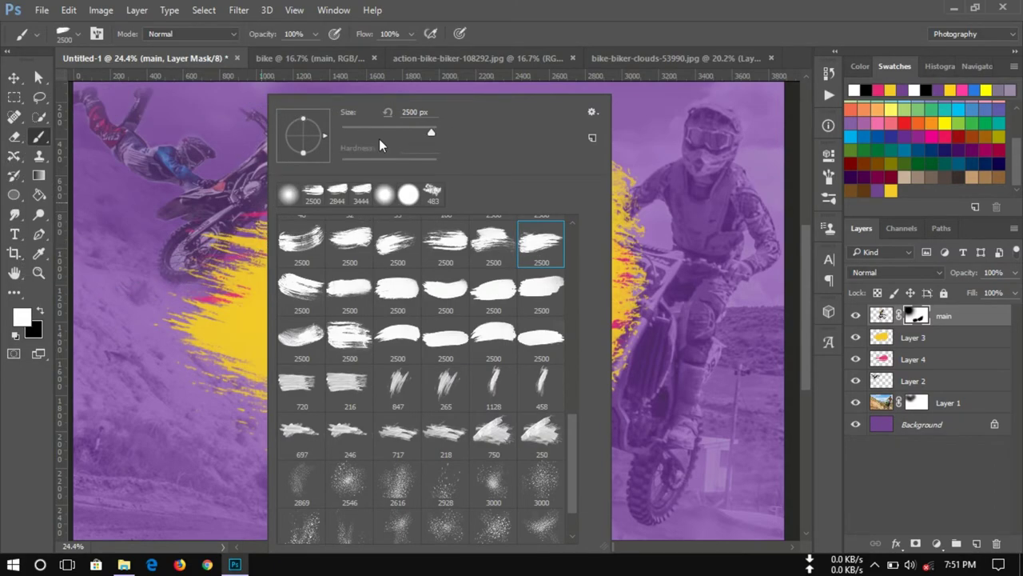
click(171, 229)
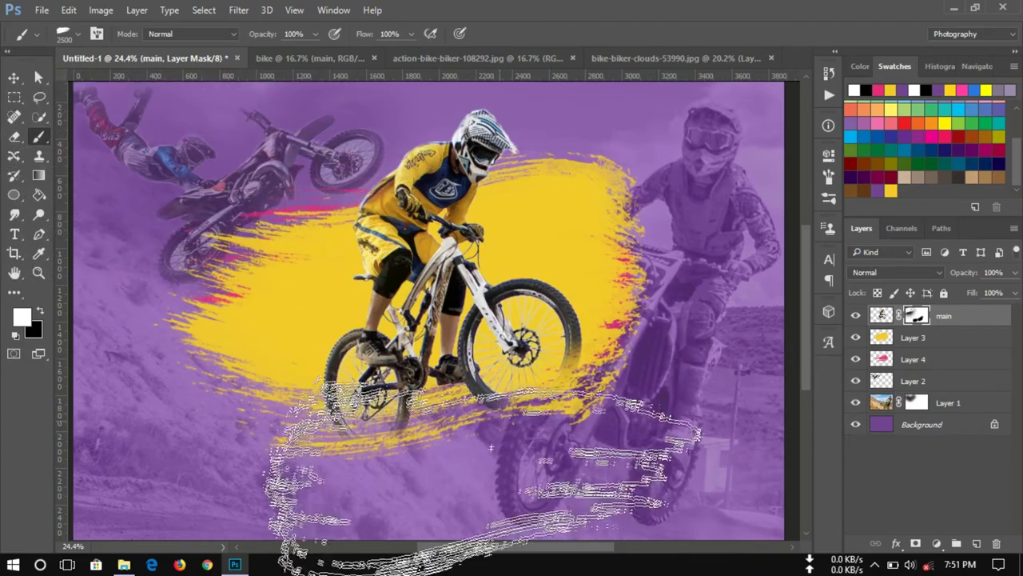
- Zoom the view and return to the Brush with black as the mask colour
scroll(528, 335, down, 2)
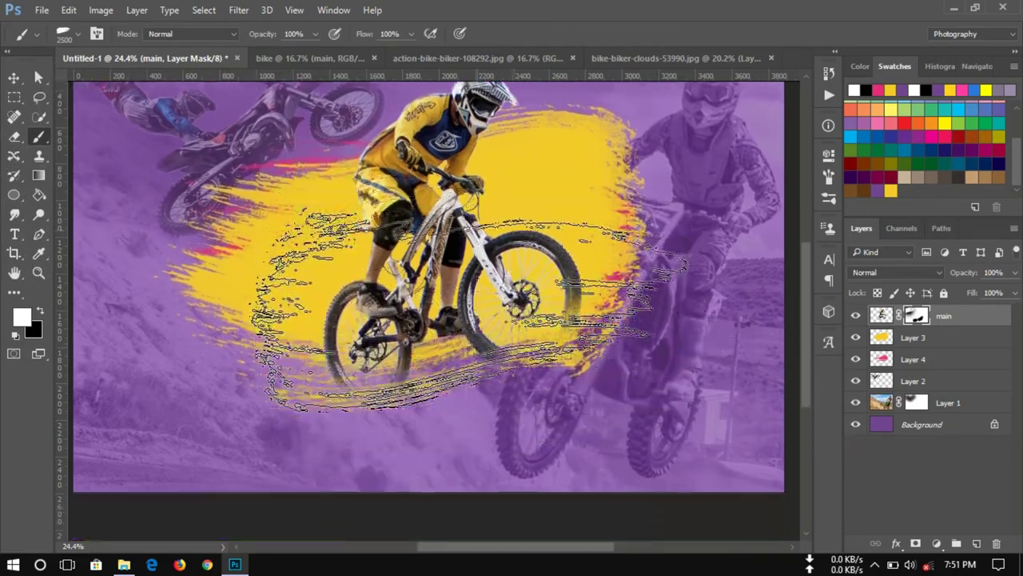
scroll(527, 293, down, 2)
scroll(477, 277, down, 2)
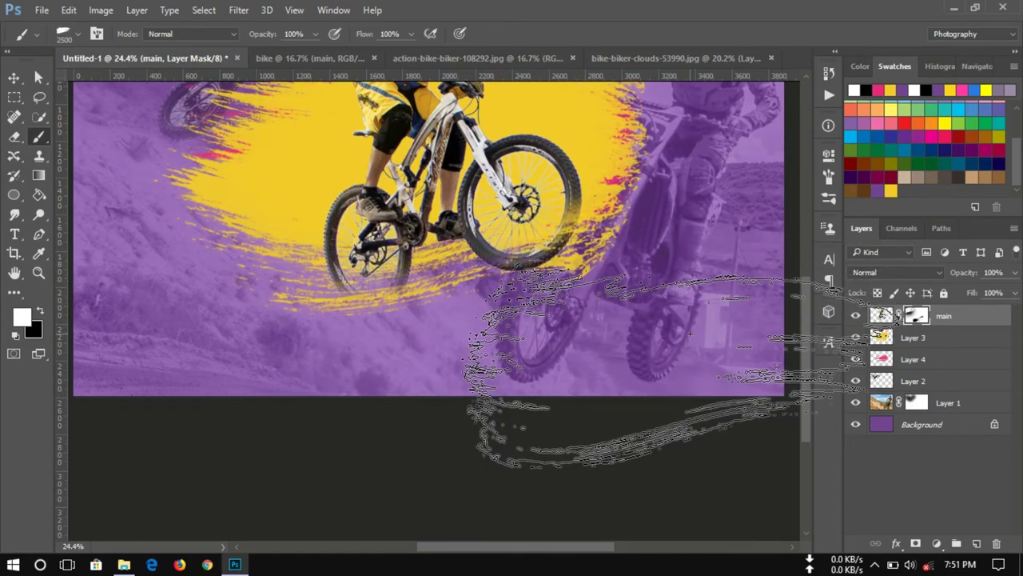
key(z)
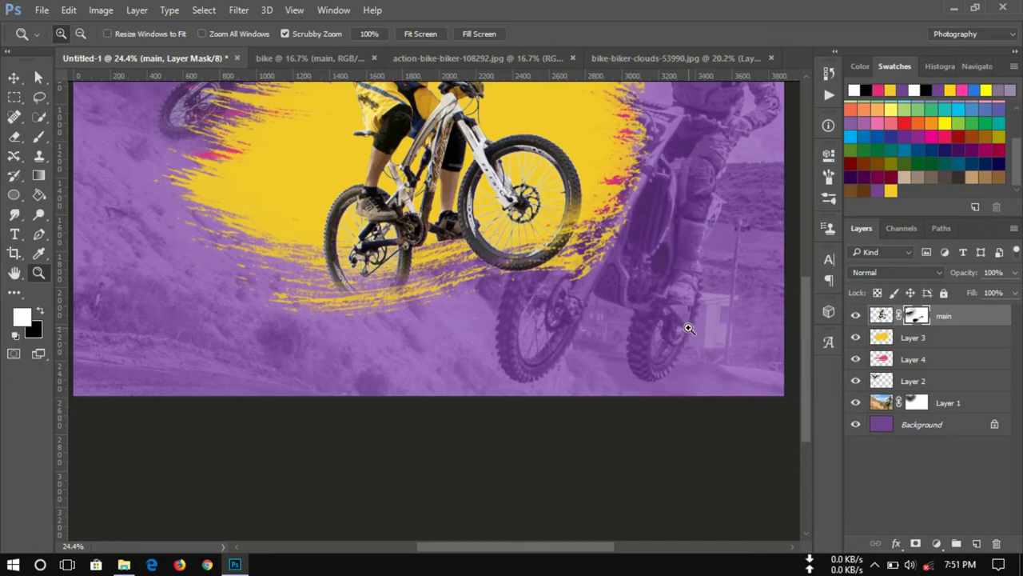
key(b)
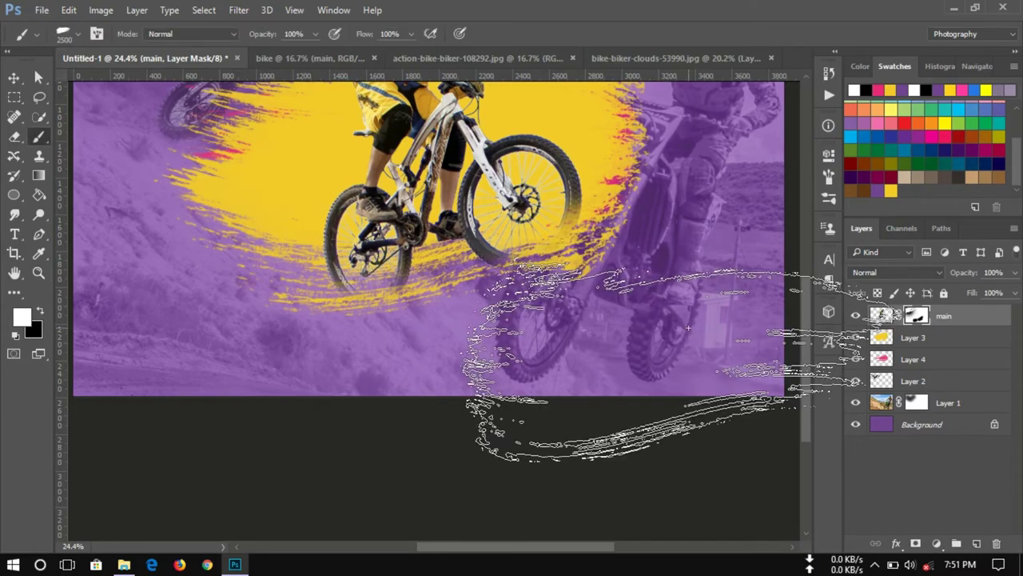
key(x)
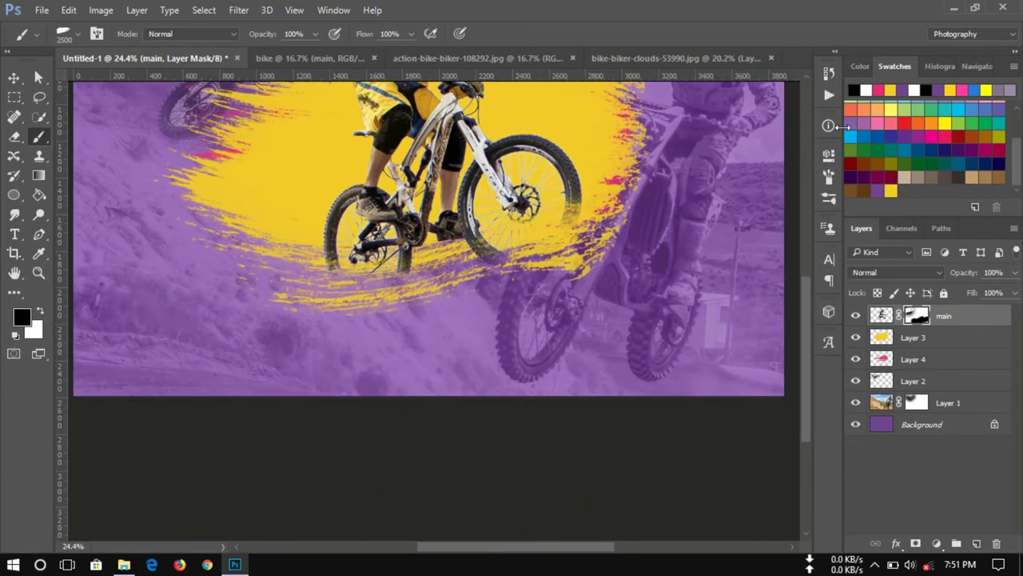
- Tilt the 2550 px brush tip to a 23° angle
click(832, 176)
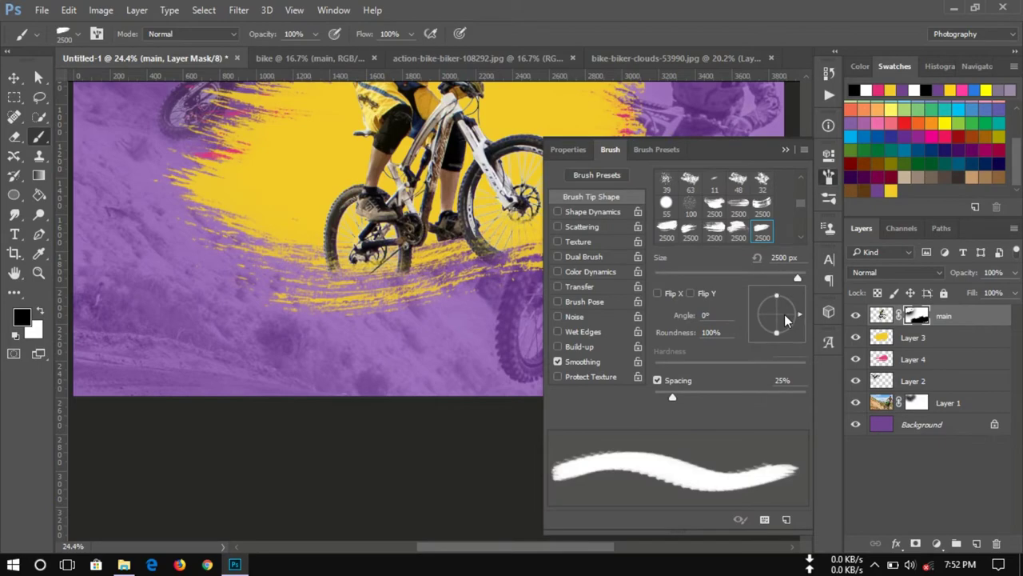
drag(800, 317, 796, 306)
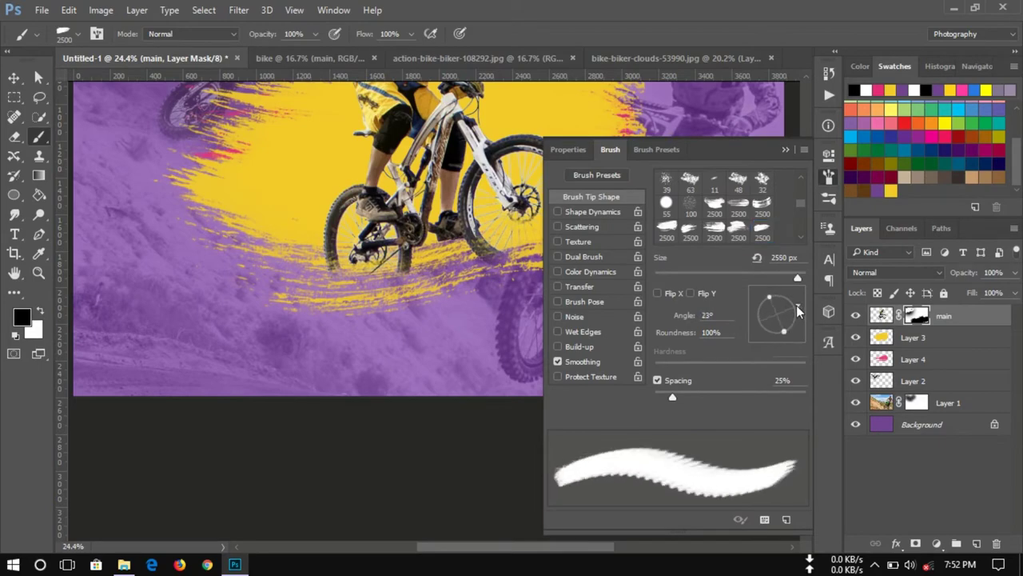
click(786, 149)
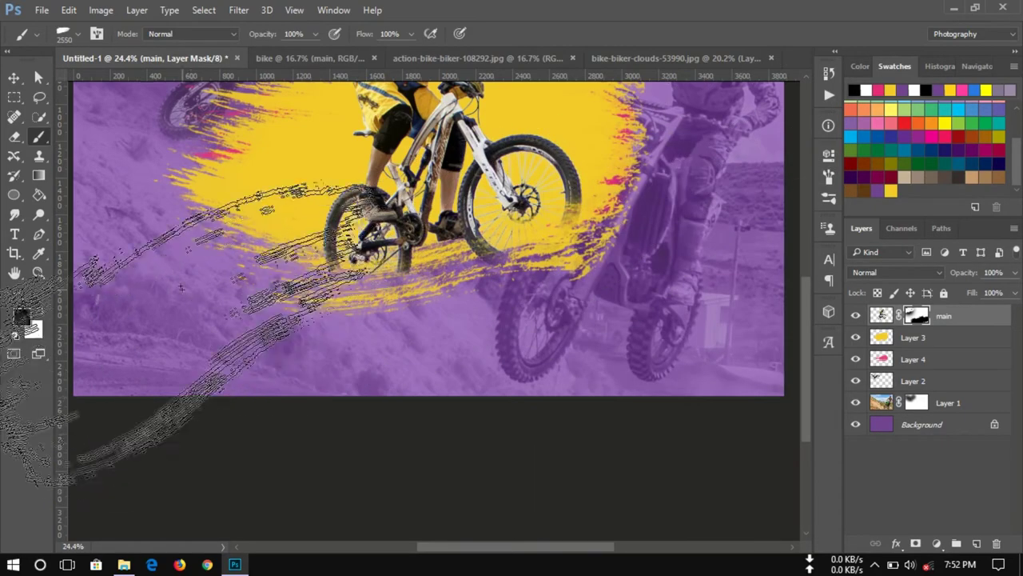
key(x)
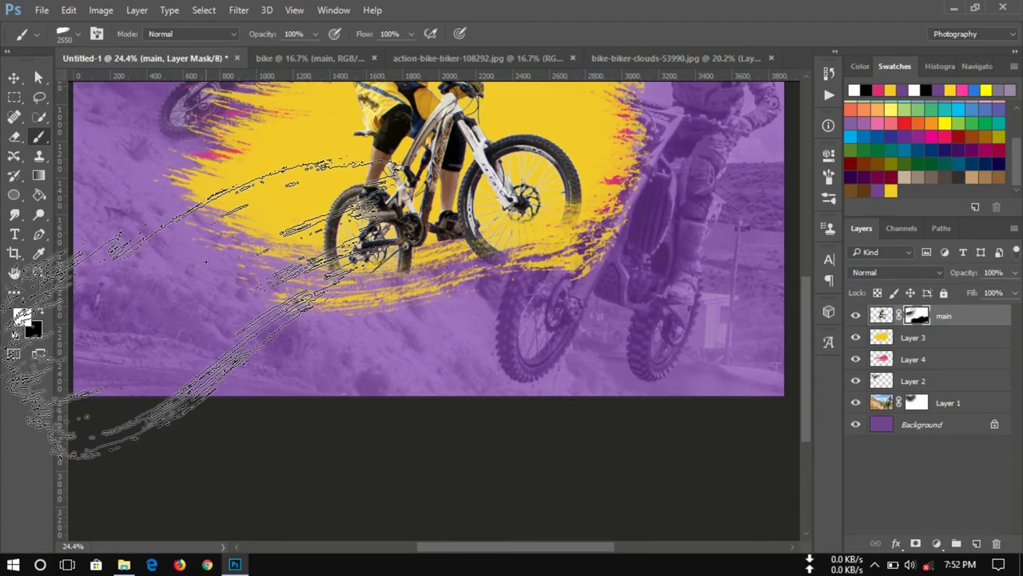
- Alternate between black and white paint while refining the wheel mask
key(x)
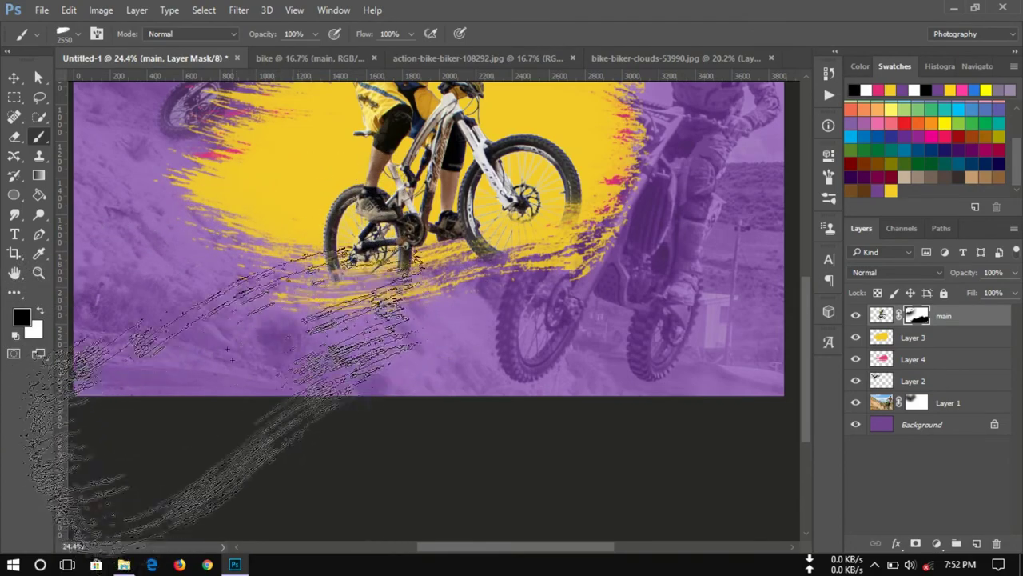
key(x)
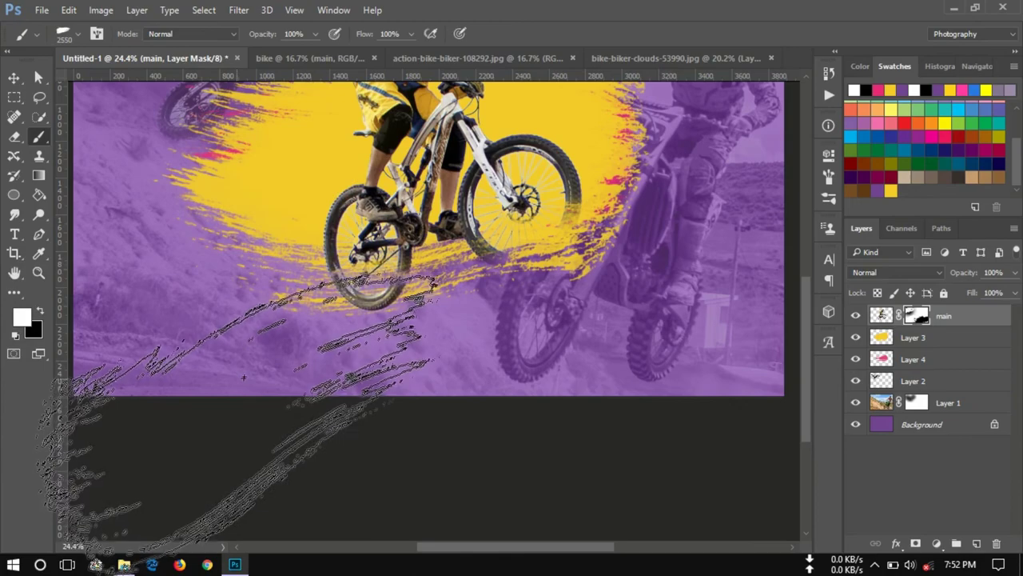
key(x)
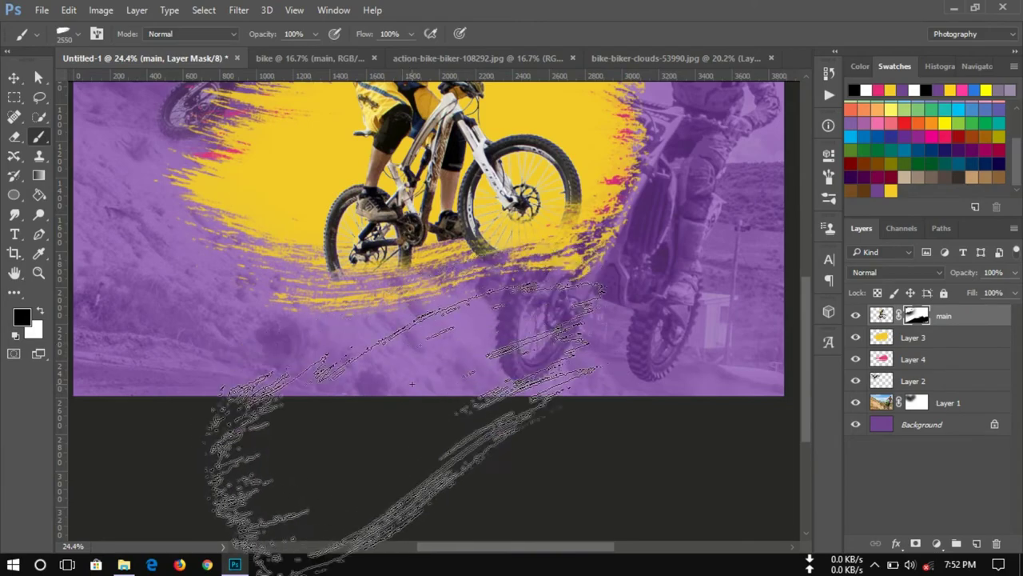
key(x)
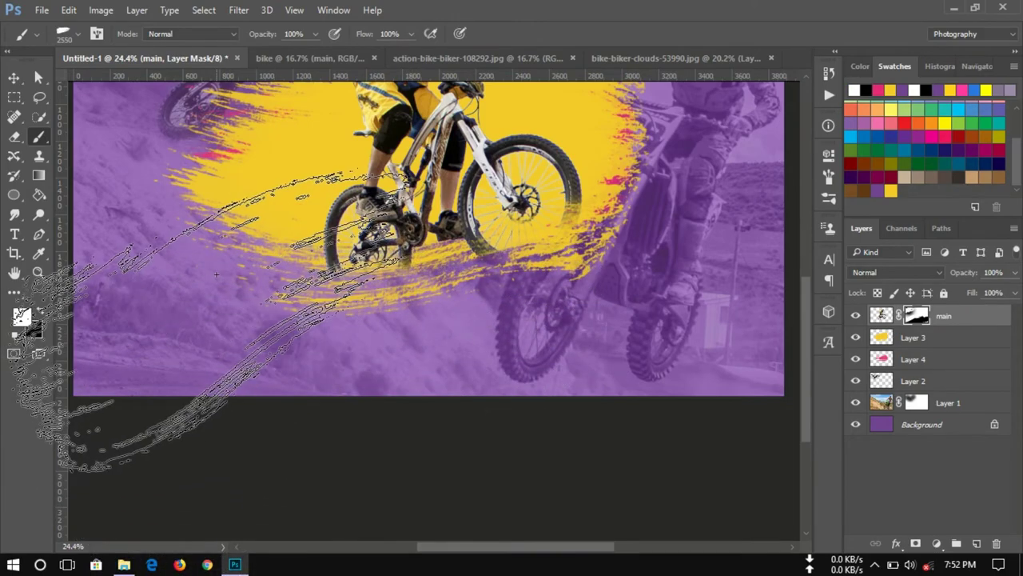
key(x)
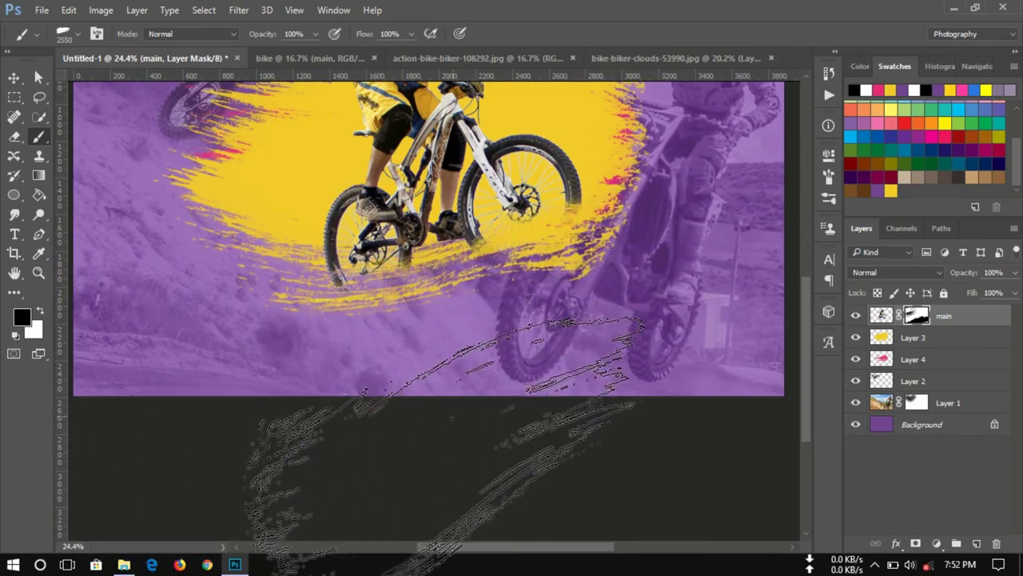
key(x)
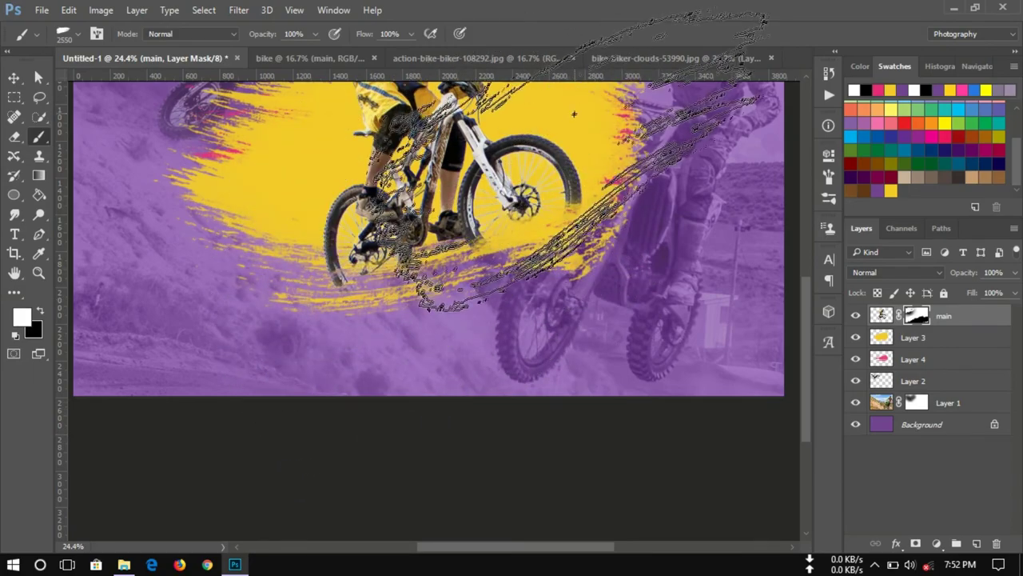
- Zoom out to fit the whole poster in view
scroll(573, 82, up, 3)
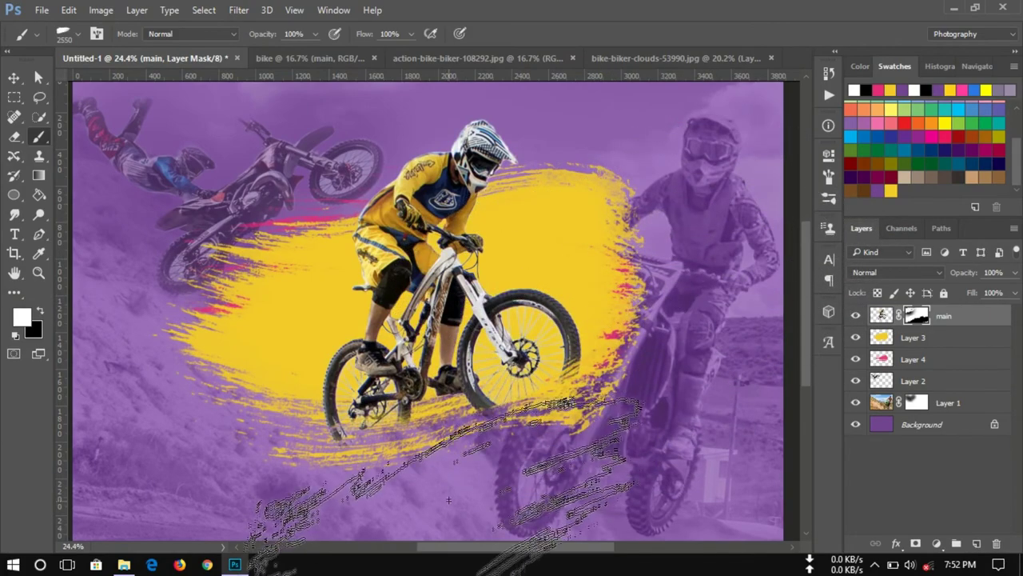
scroll(499, 423, down, 2)
scroll(500, 424, down, 2)
scroll(544, 368, up, 5)
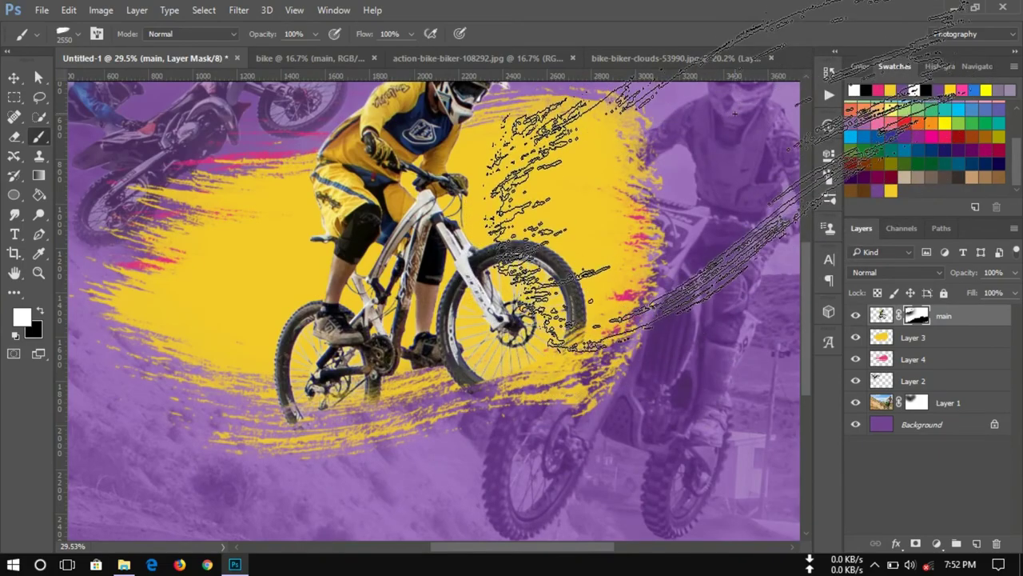
scroll(559, 360, down, 1)
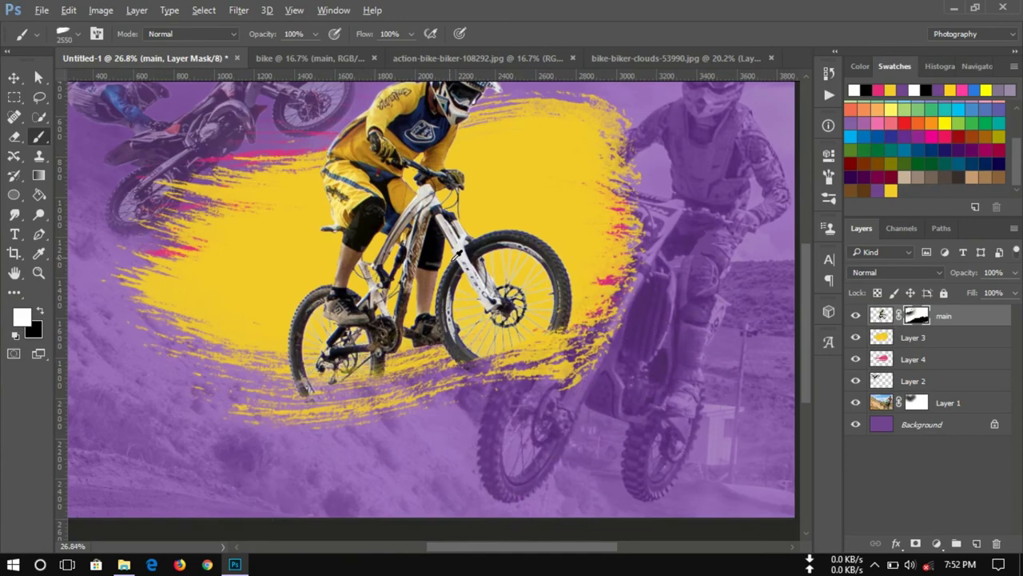
scroll(544, 460, down, 3)
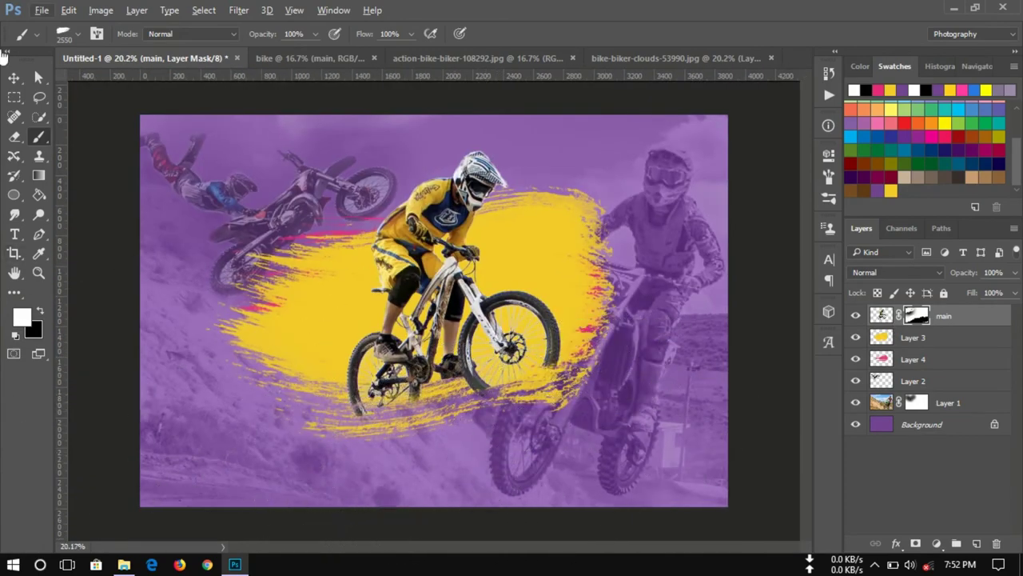
click(15, 79)
scroll(465, 271, up, 1)
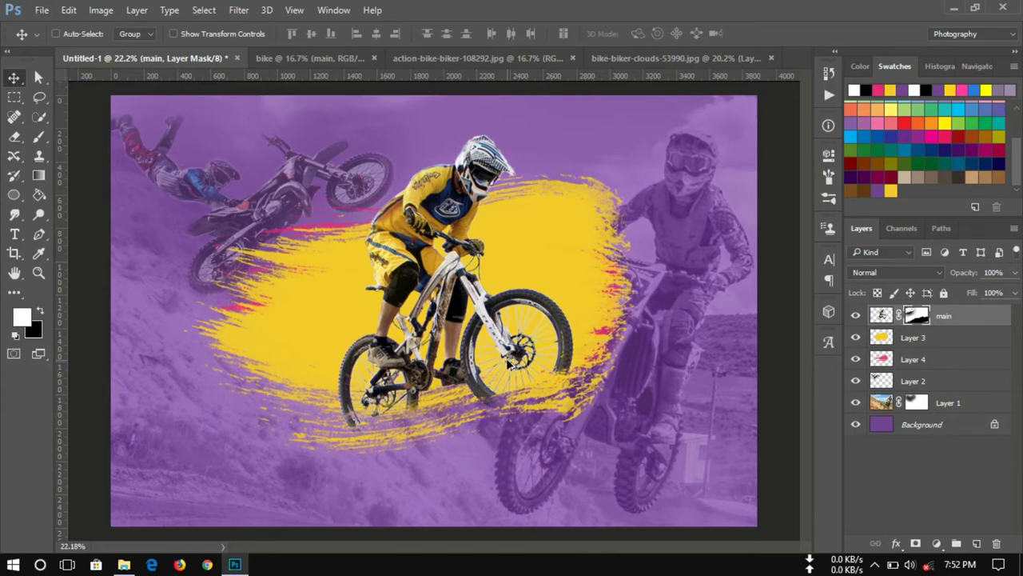
scroll(508, 365, down, 1)
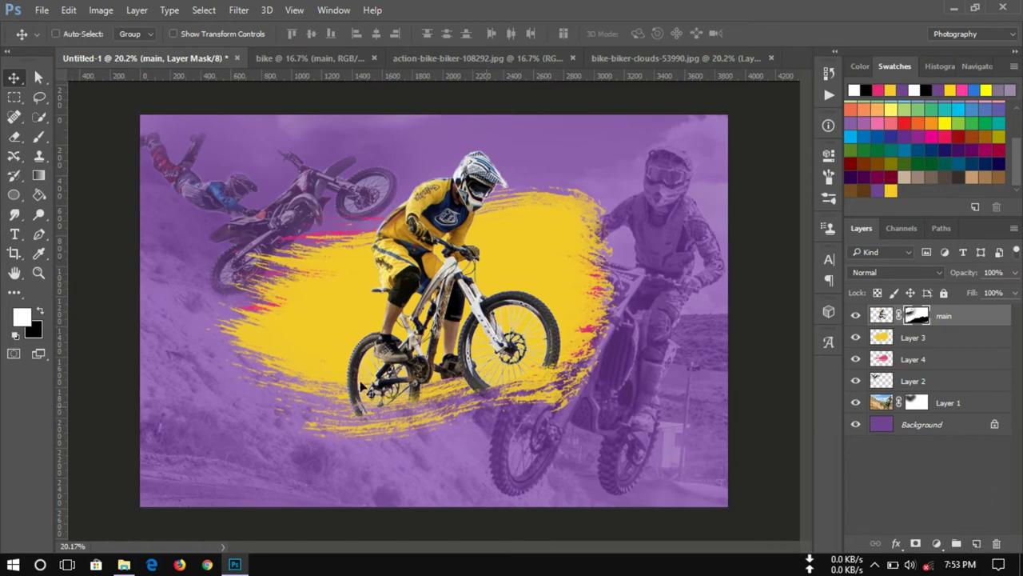
click(15, 233)
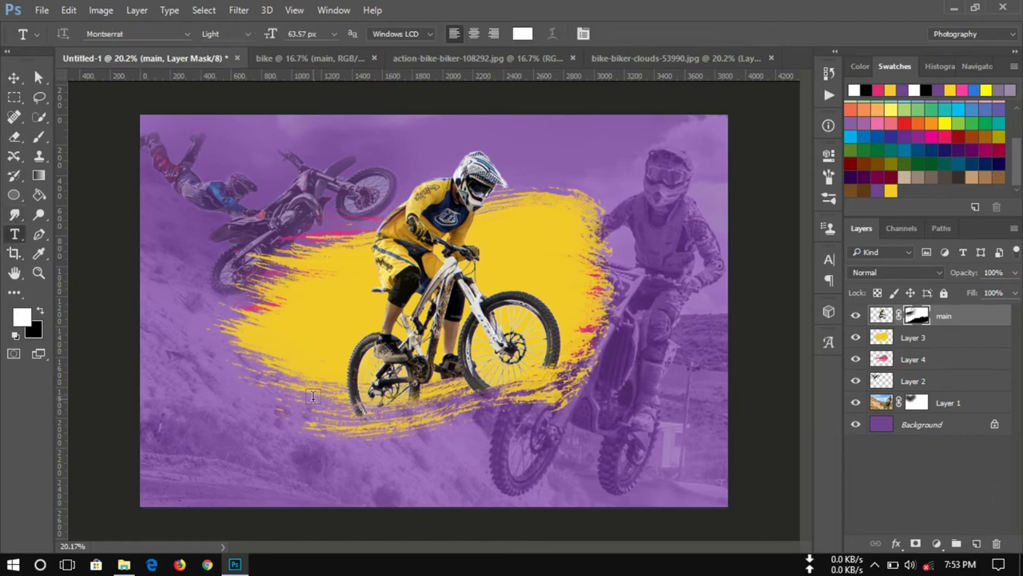
- Type RIDE below the rider and colour it purple from Swatches
click(516, 454)
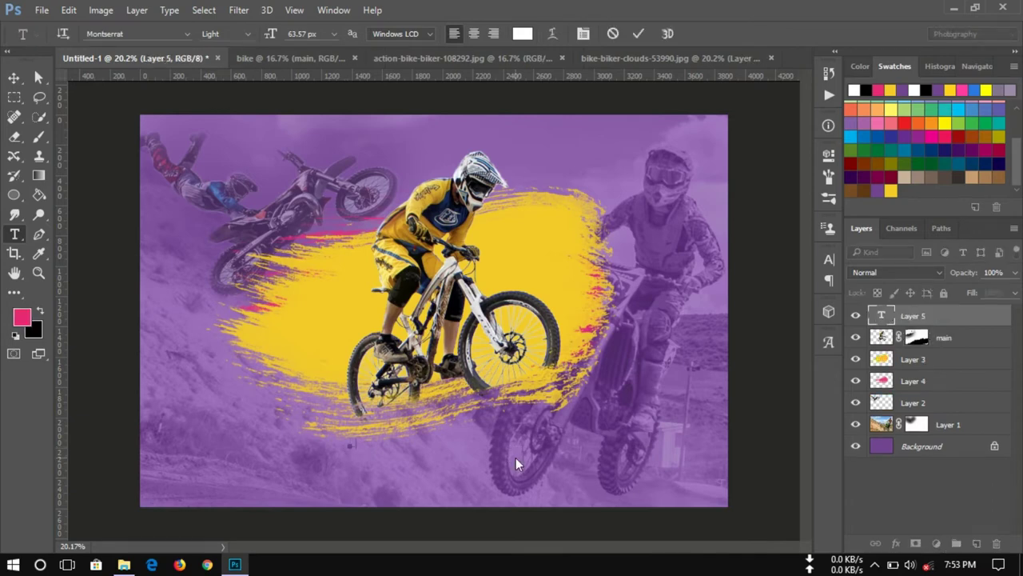
text(ride)
drag(384, 444, 311, 445)
text(RIDE)
drag(386, 442, 349, 442)
click(521, 34)
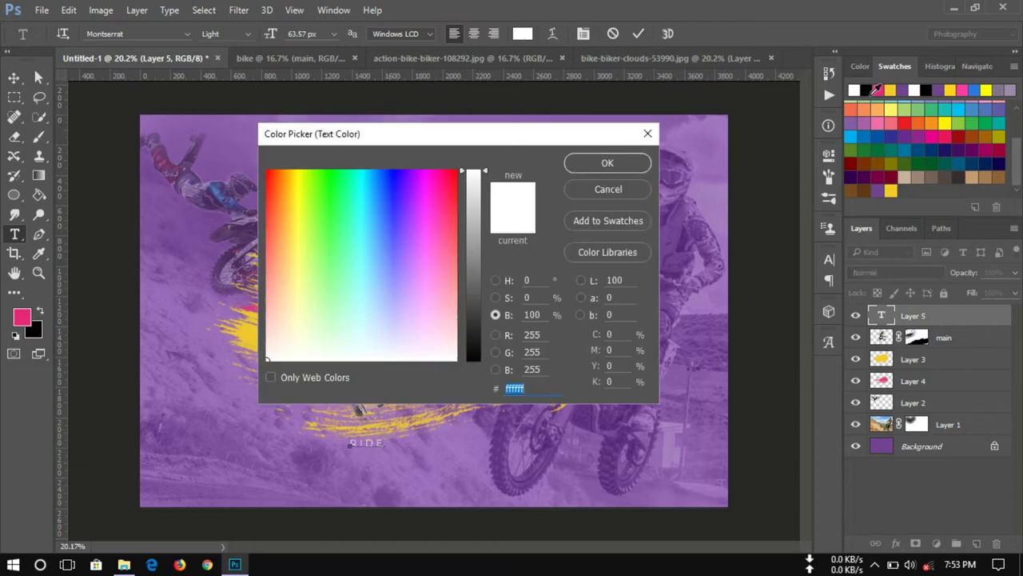
click(586, 190)
click(903, 90)
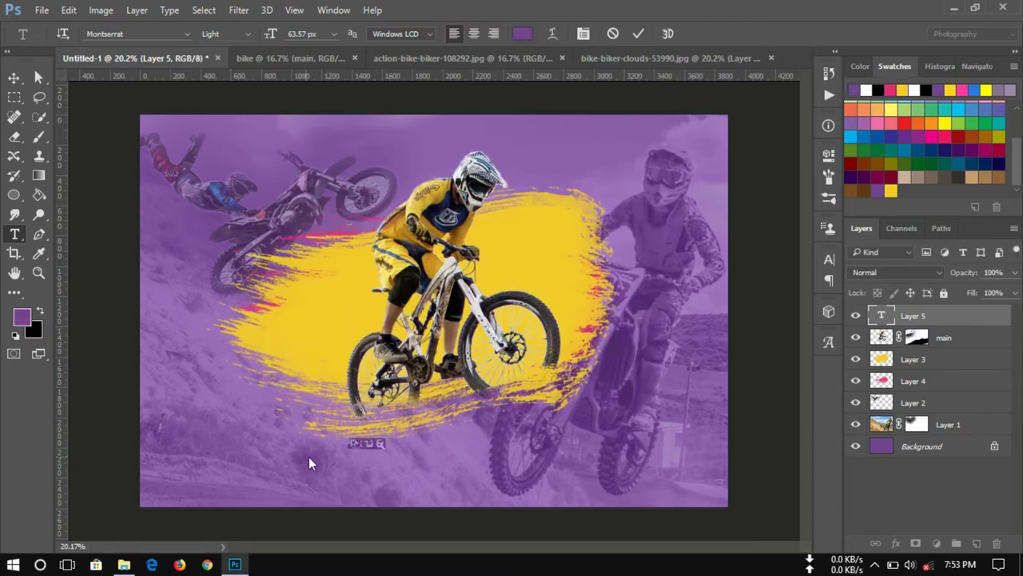
click(14, 77)
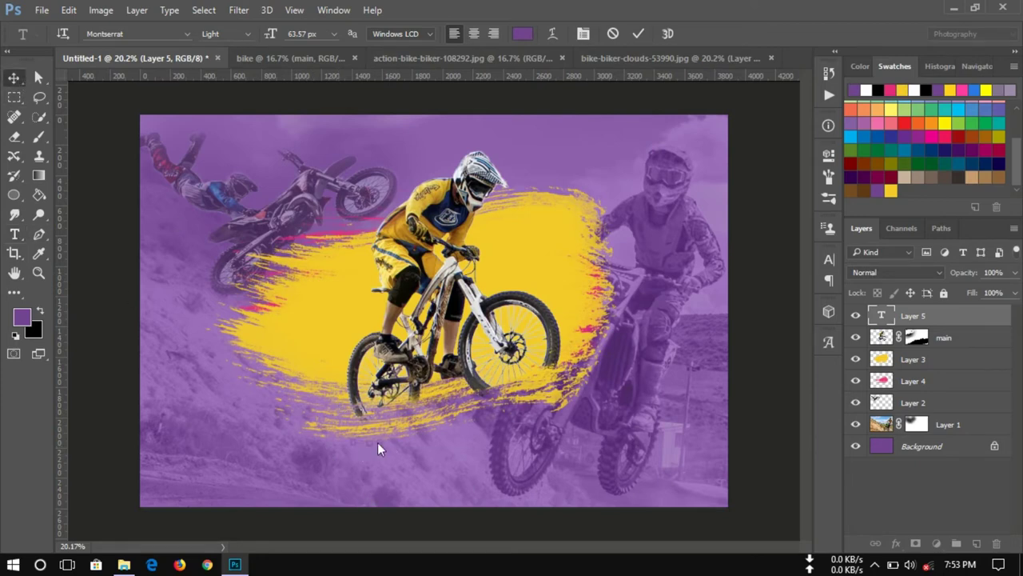
- Reselect all of the RIDE text for font editing
key(t)
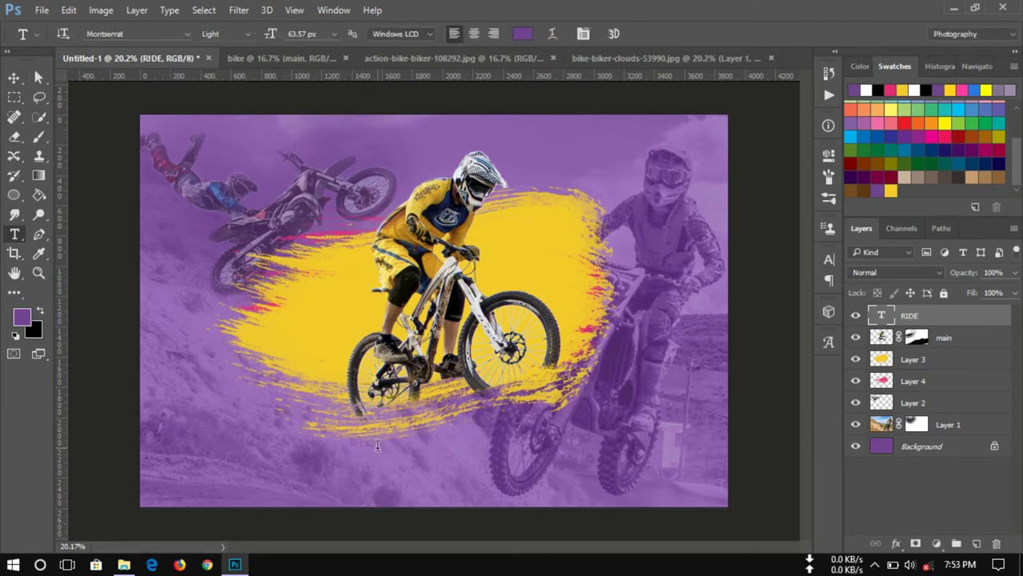
click(383, 443)
key(ctrl+a)
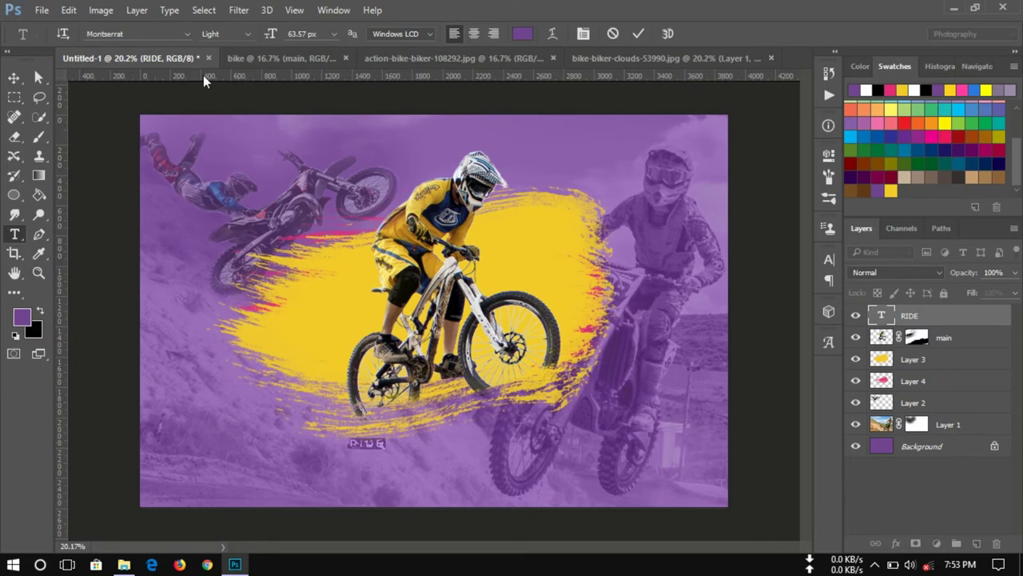
click(188, 32)
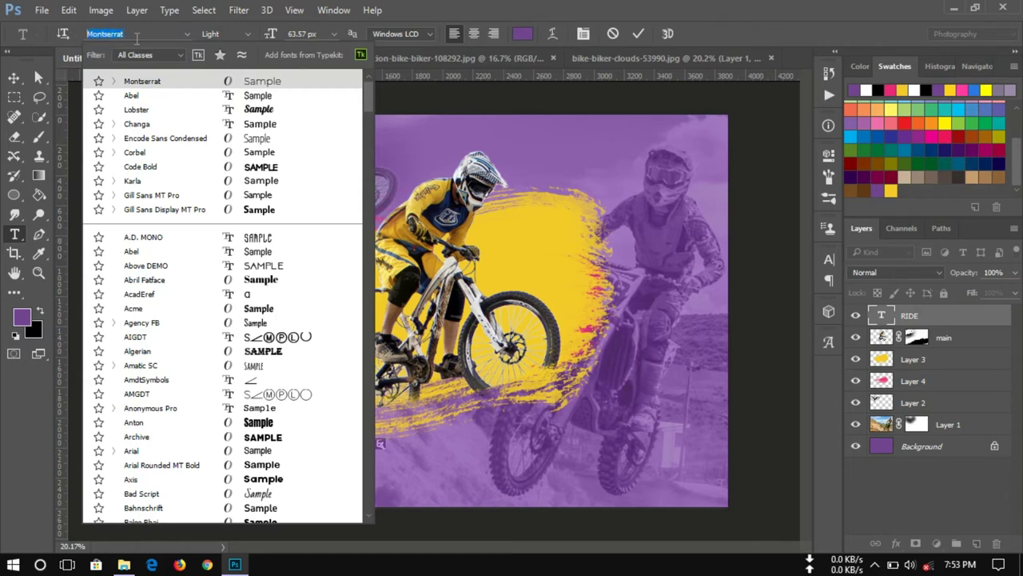
- Apply Montserrat SemiBold Italic to RIDE and move it up-left onto the splash
click(113, 81)
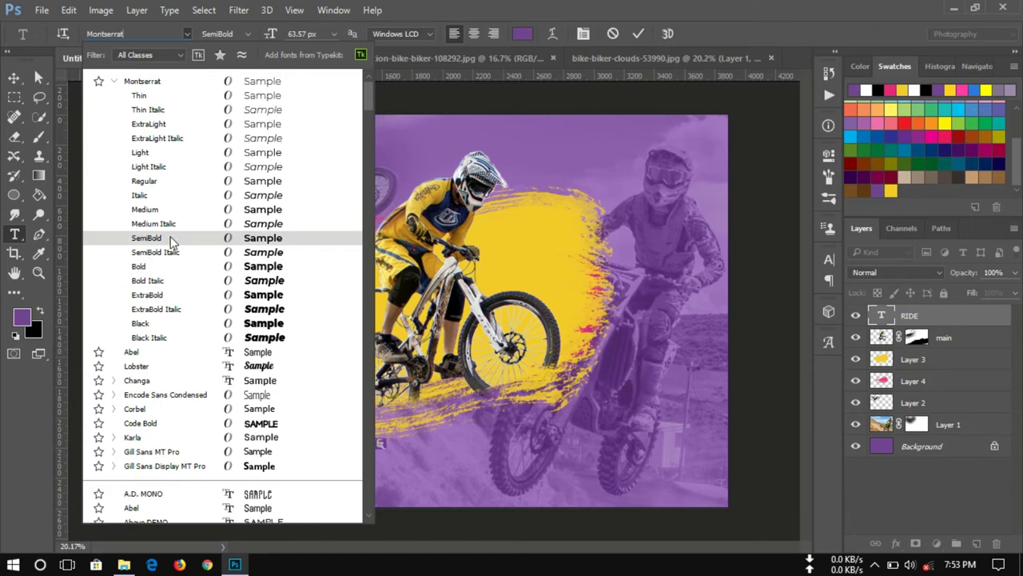
click(166, 251)
click(14, 77)
drag(371, 440, 279, 325)
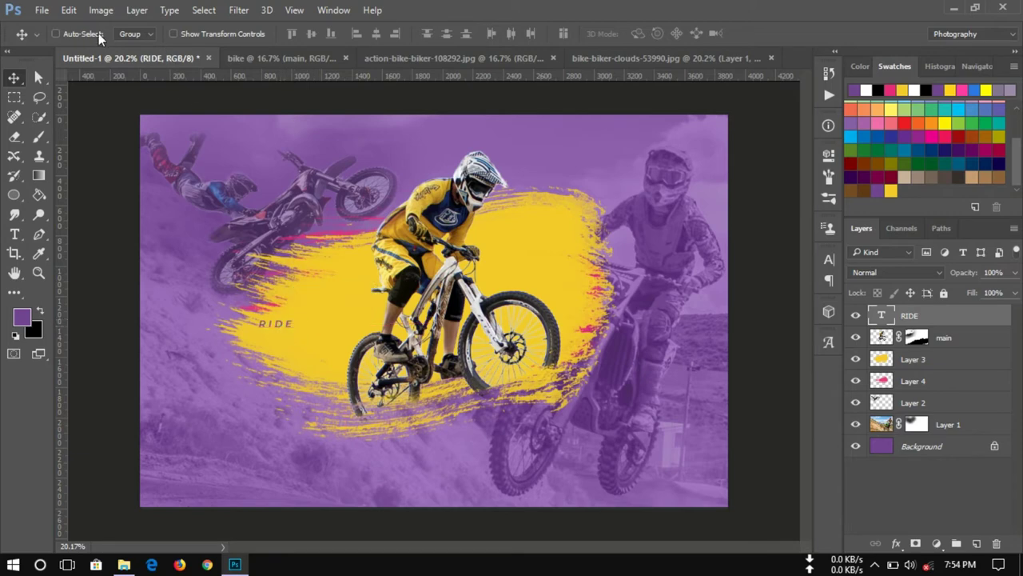
- Change RIDE's weight to Montserrat ExtraBold Italic
key(t)
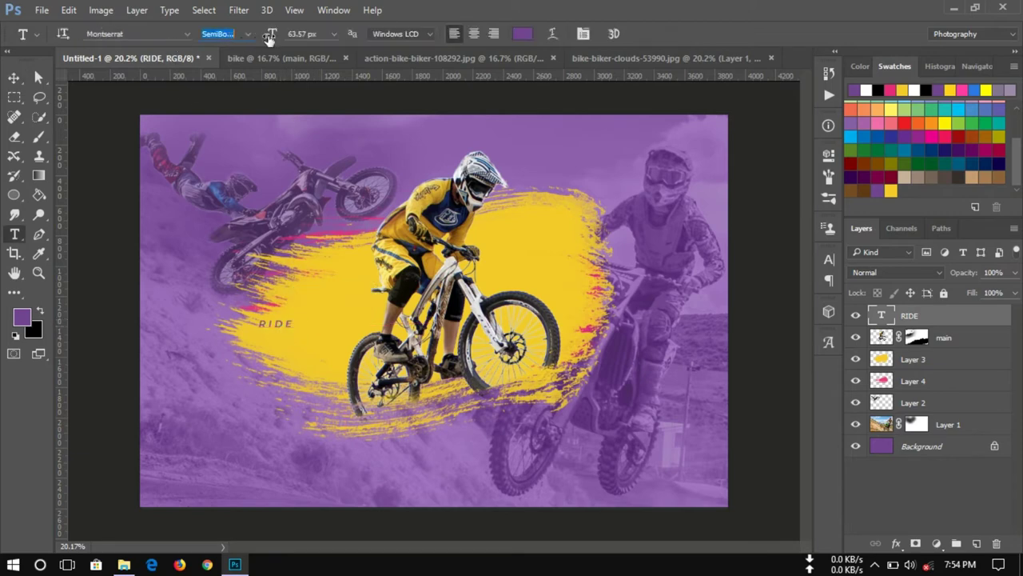
click(248, 33)
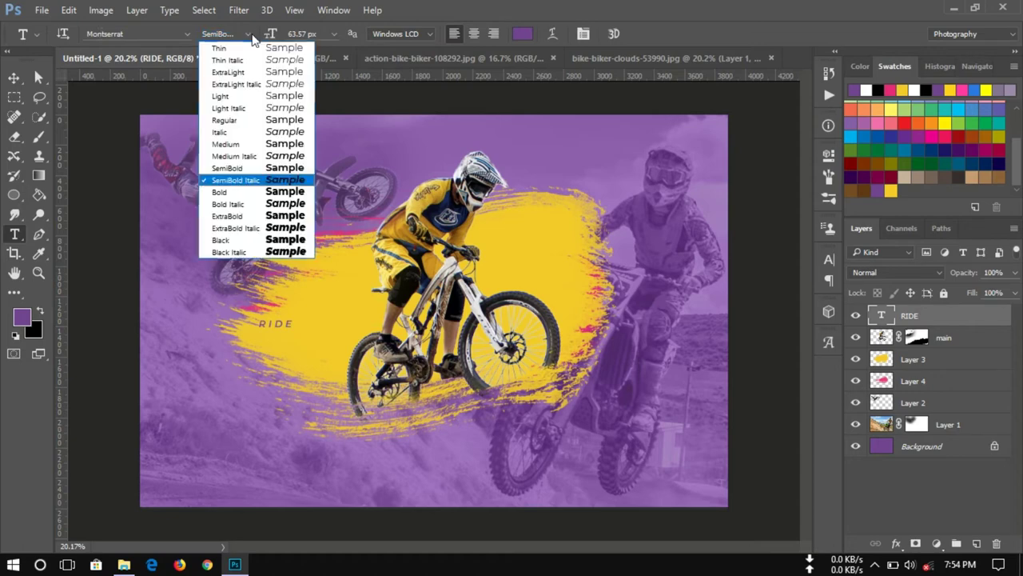
click(227, 216)
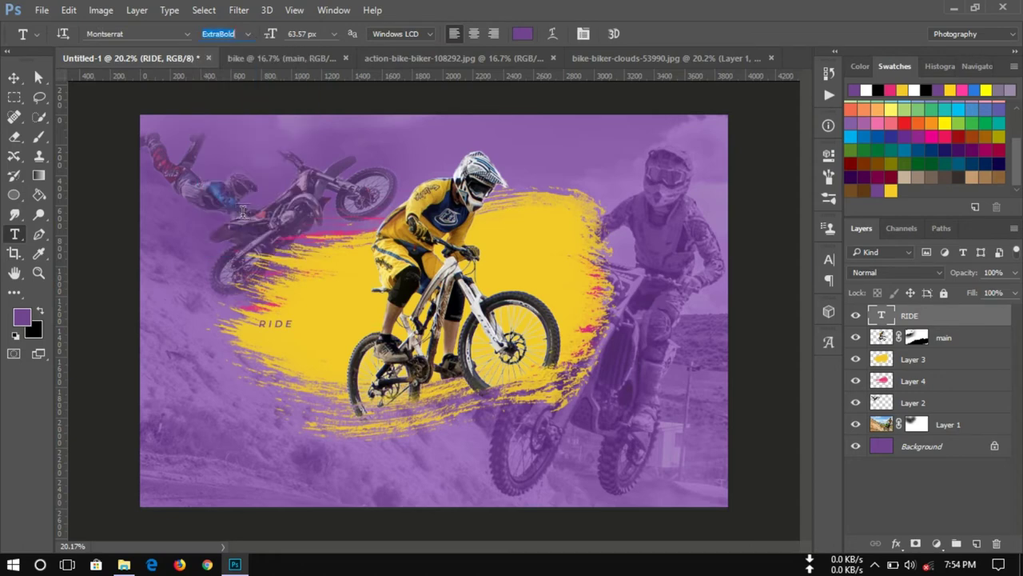
click(248, 33)
click(232, 228)
click(21, 79)
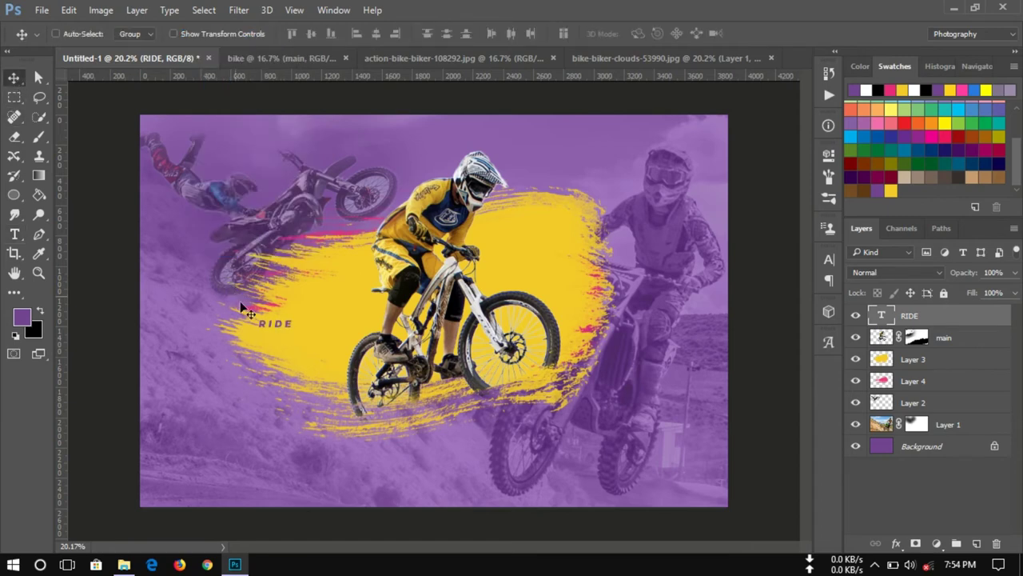
- Scale RIDE up to about 134%
scroll(280, 331, up, 2)
scroll(277, 328, up, 2)
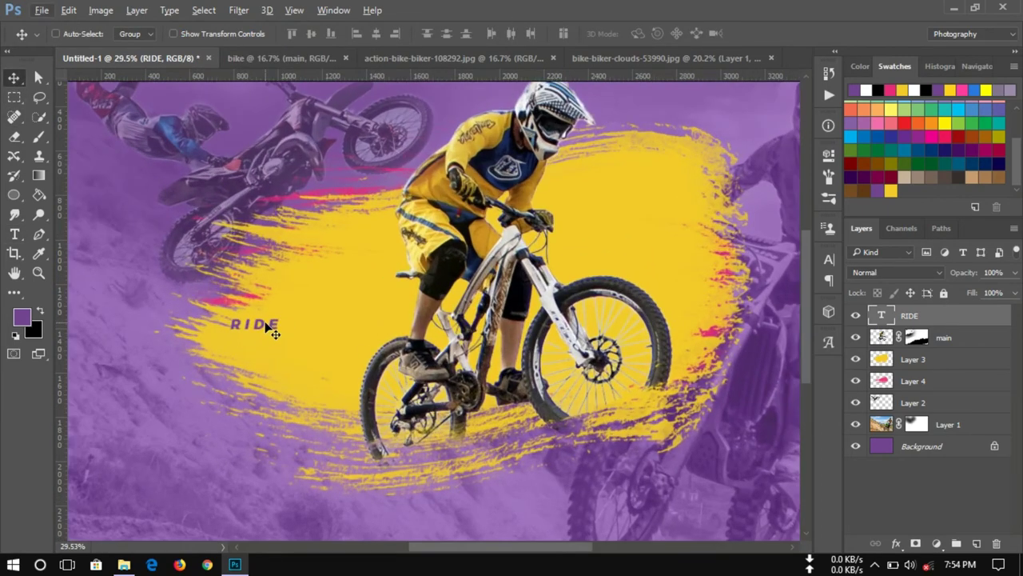
key(ctrl)
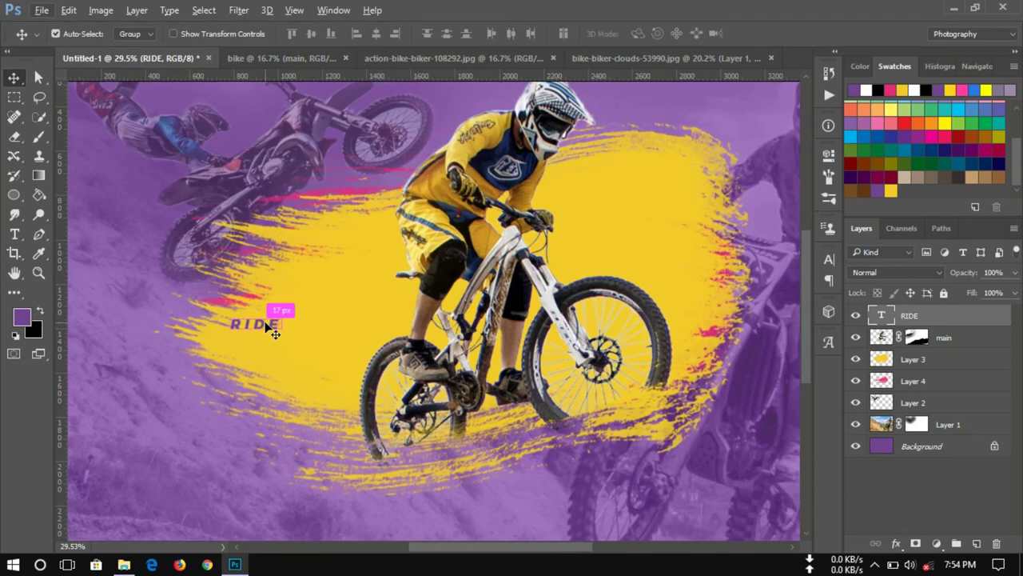
key(ctrl+t)
drag(284, 315, 301, 306)
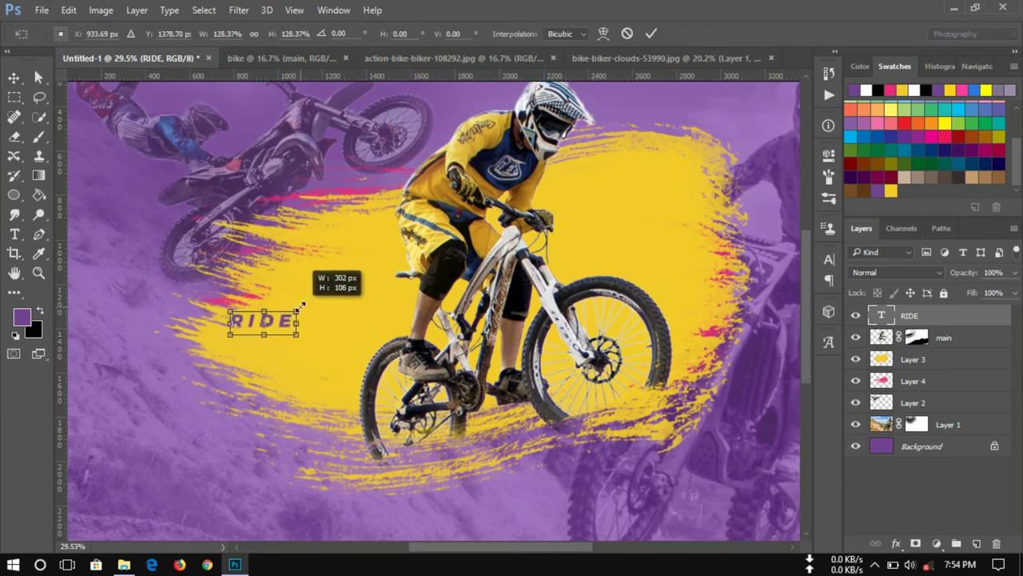
key(Return)
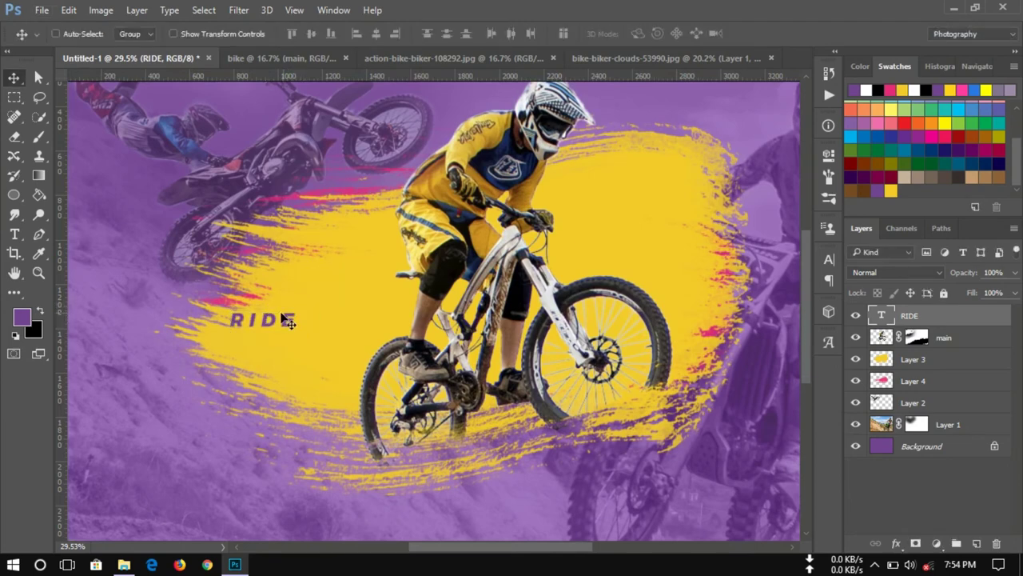
- Position RIDE lower on the splash's left part and zoom out to the whole poster
right_click(275, 326)
drag(284, 317, 270, 336)
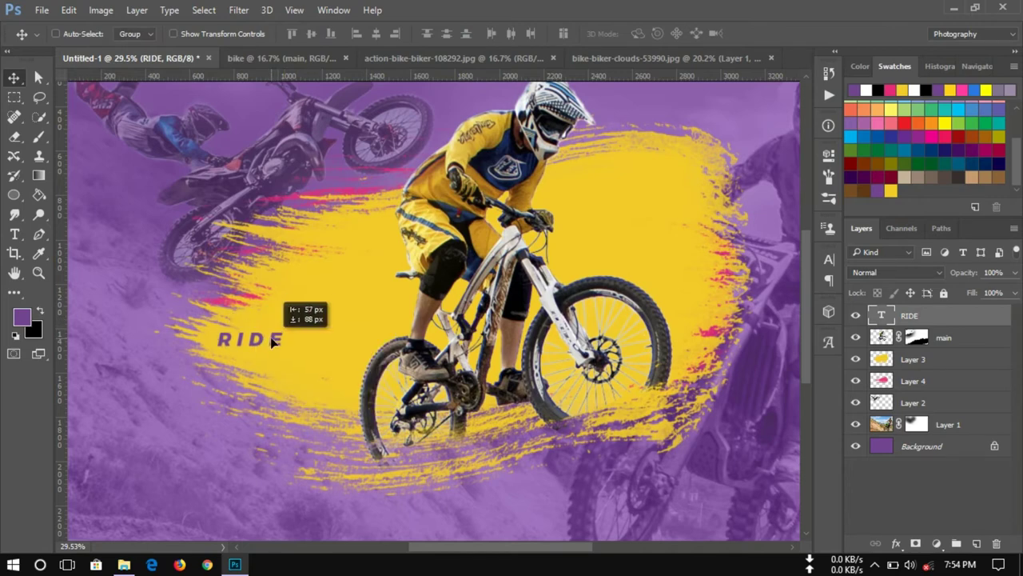
scroll(296, 296, down, 2)
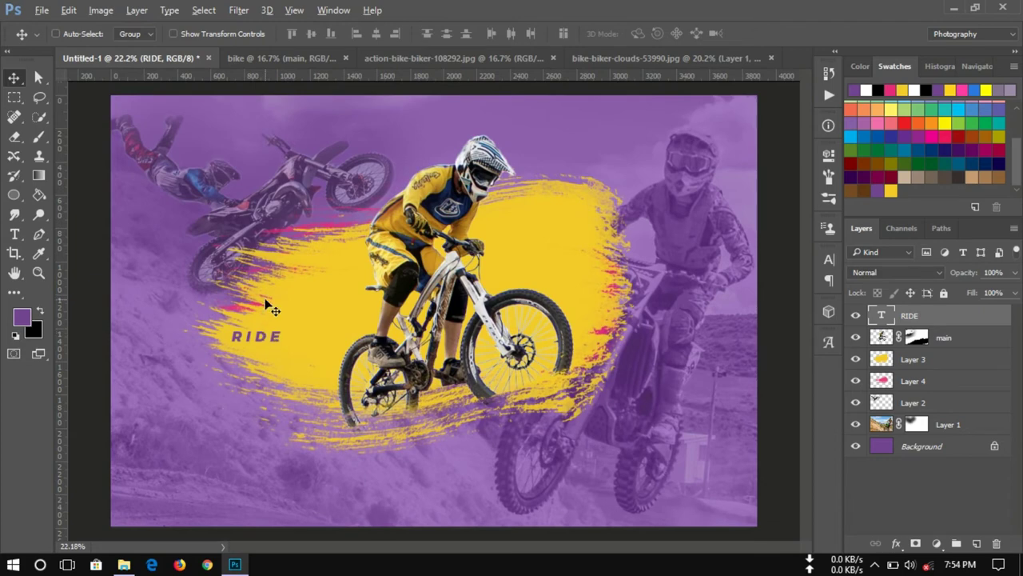
drag(269, 340, 267, 346)
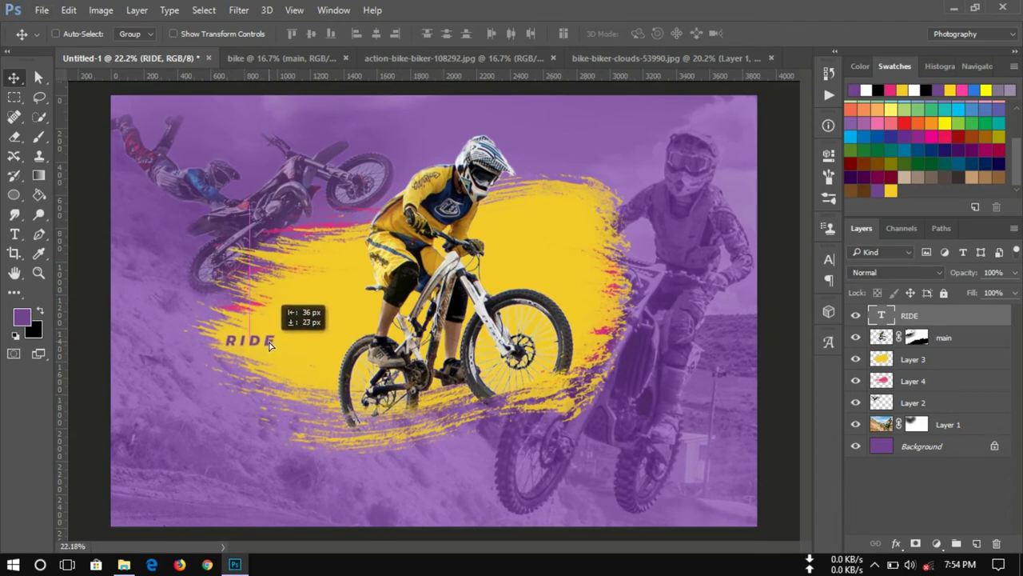
drag(267, 349, 274, 337)
key(ctrl+minus)
scroll(295, 319, up, 1)
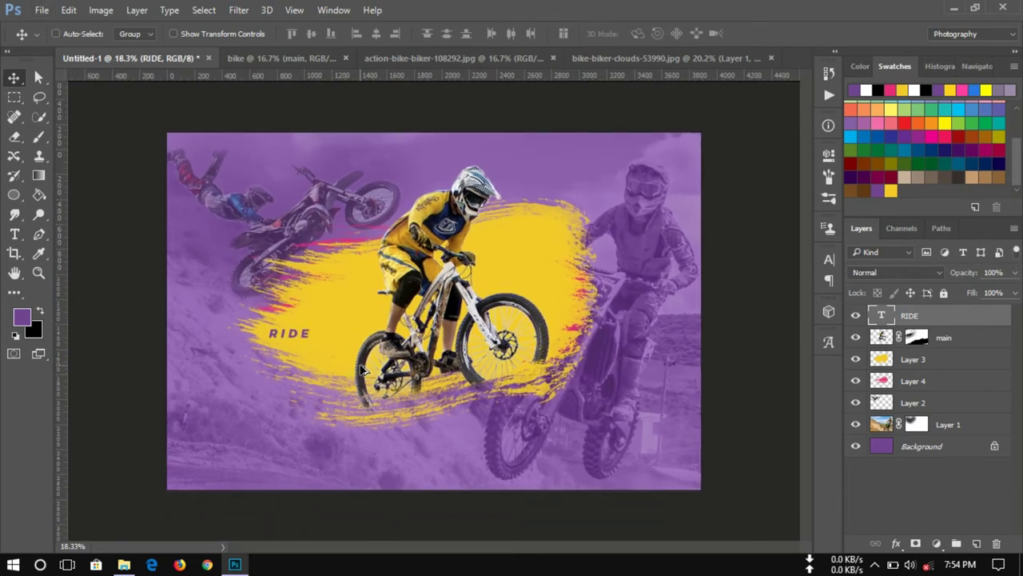
scroll(344, 360, up, 1)
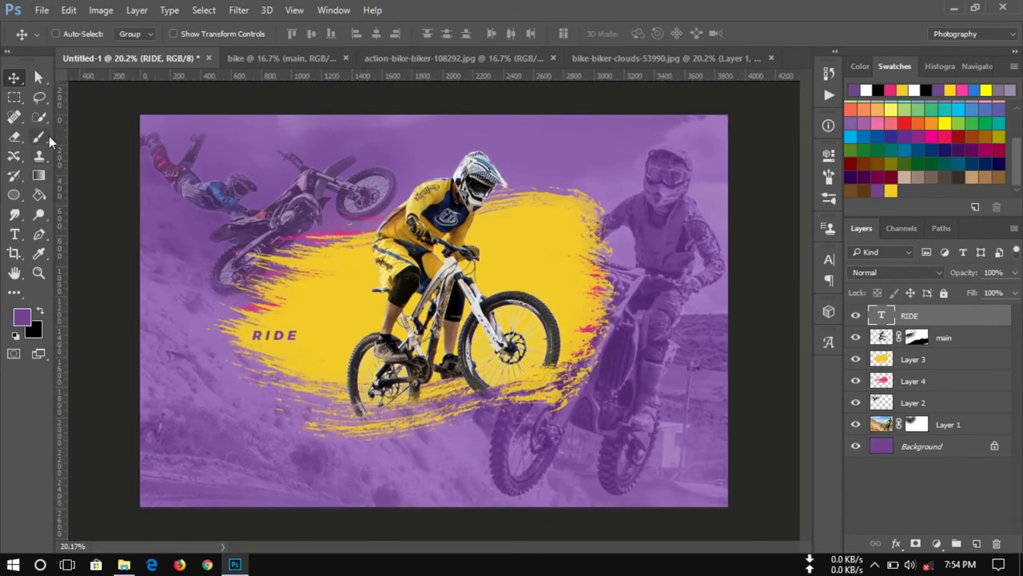
click(14, 233)
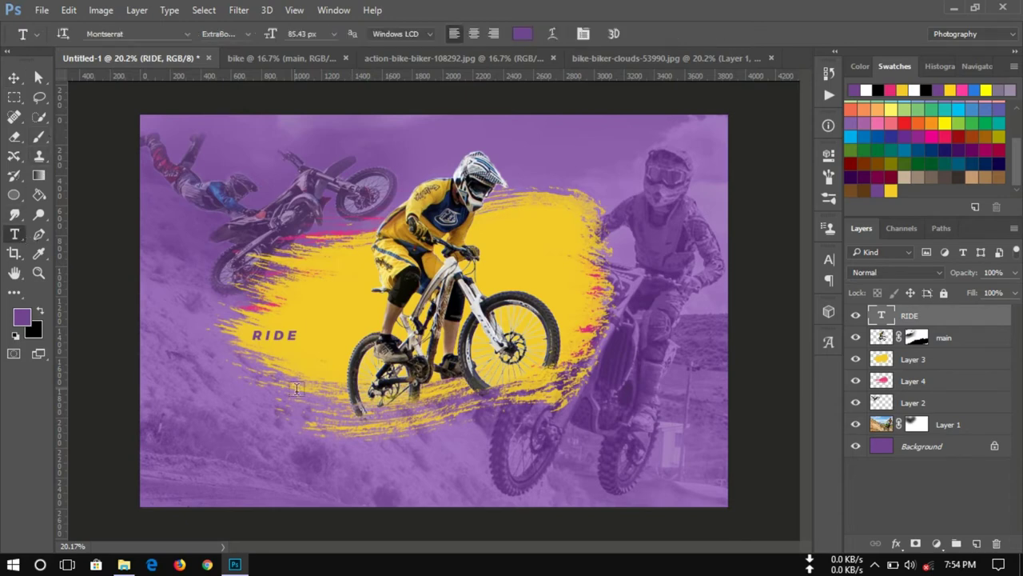
- Type HARD under RIDE and set its text colour to white (ffffff)
click(293, 409)
text(HARD)
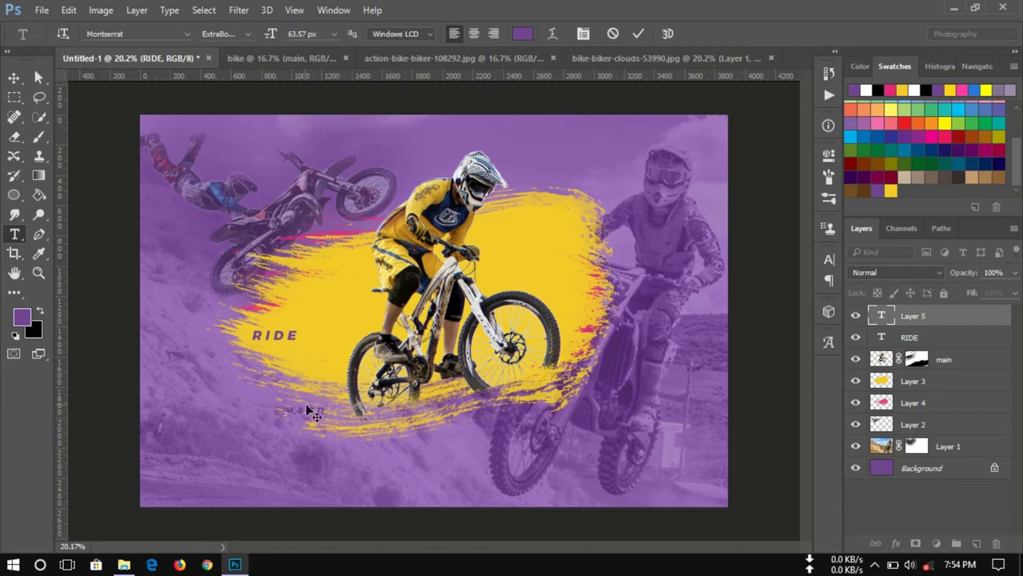
double_click(324, 409)
key(ctrl+a)
click(22, 318)
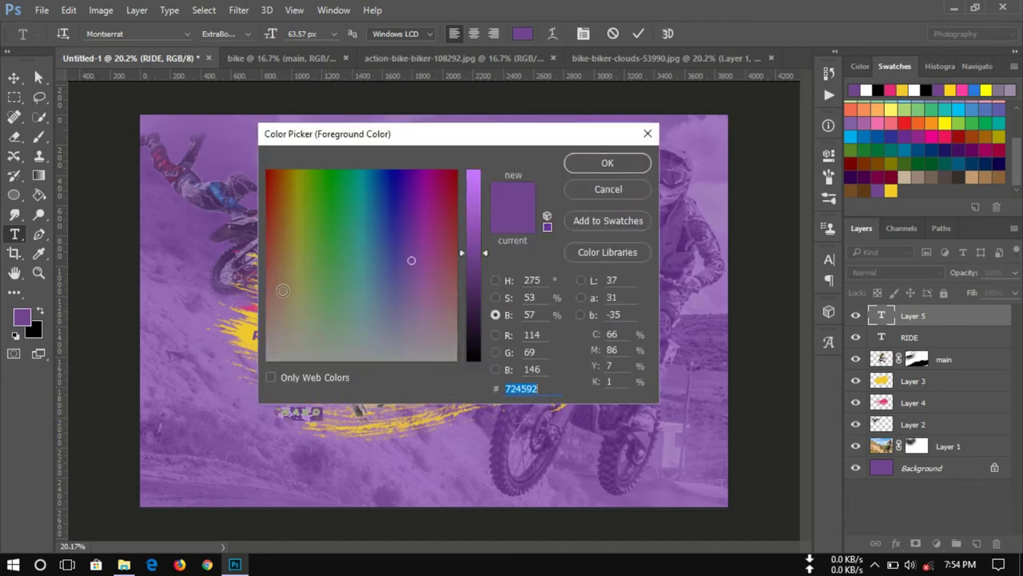
text(929292)
drag(475, 204, 475, 169)
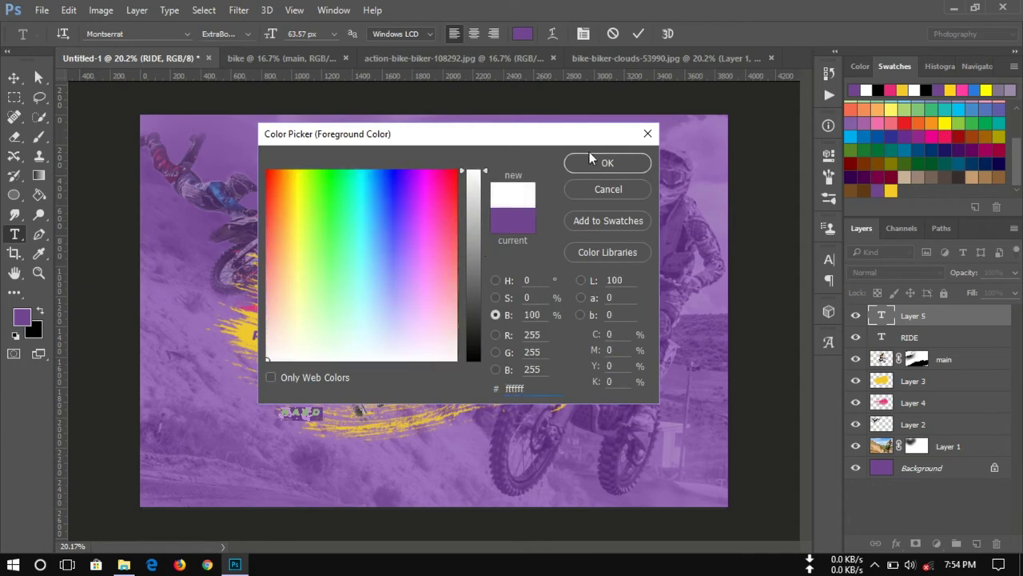
click(605, 162)
click(638, 34)
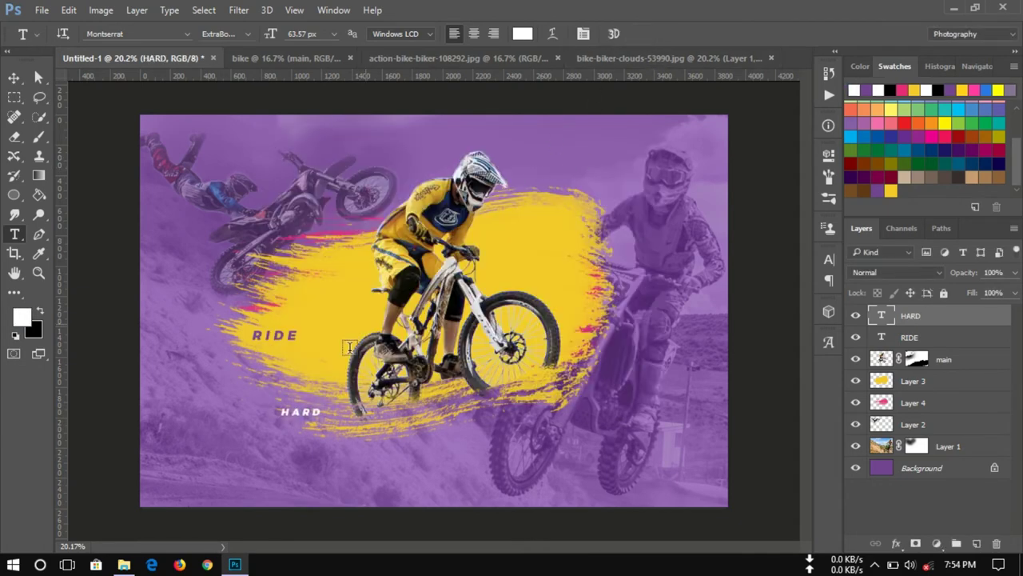
- Scale HARD up to headline size and move it beneath RIDE
key(v)
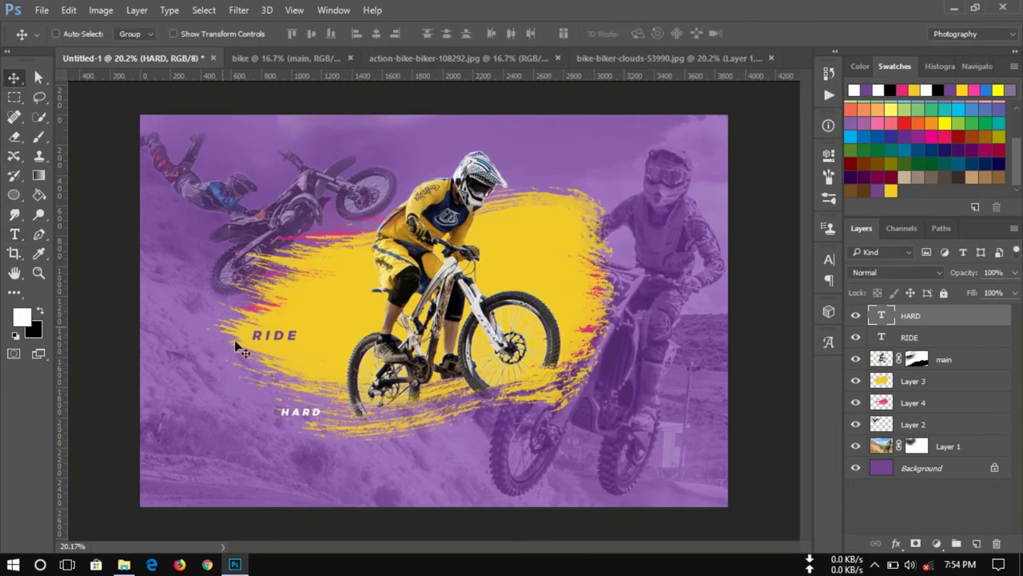
key(ctrl+t)
drag(324, 406, 633, 312)
click(652, 33)
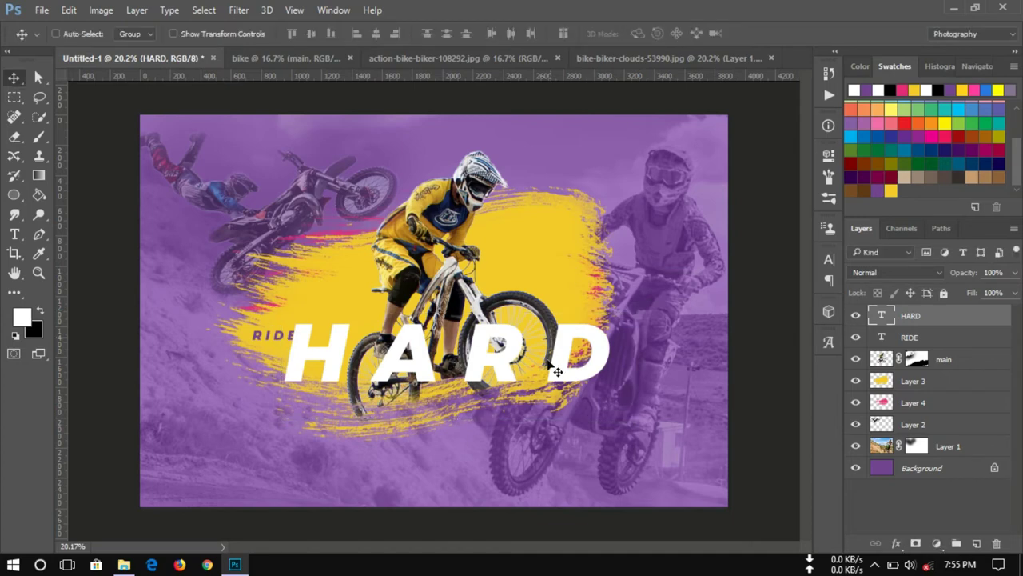
drag(560, 366, 548, 404)
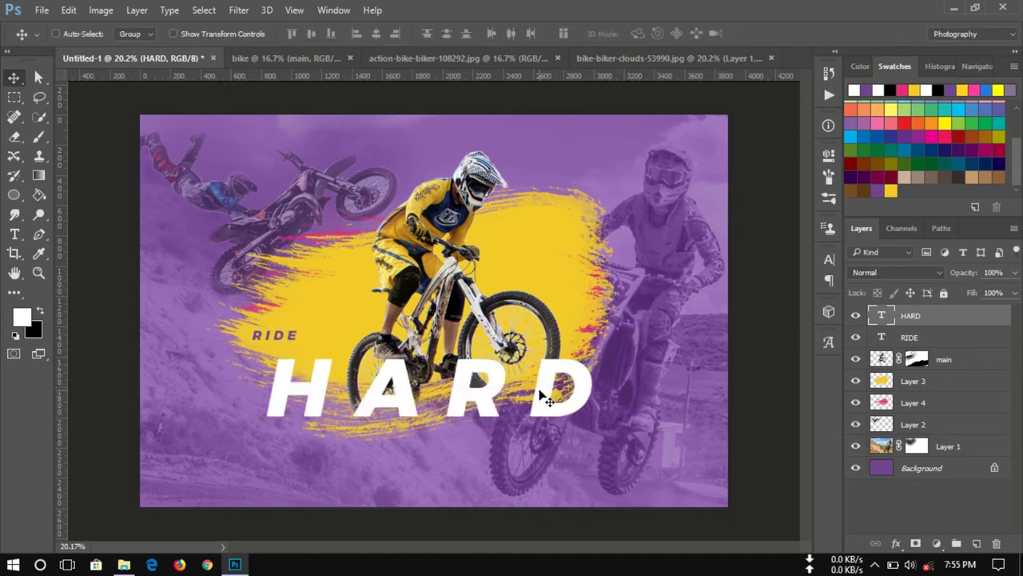
- Select the HARD text and browse its font weights without changing them
key(t)
drag(572, 373, 264, 384)
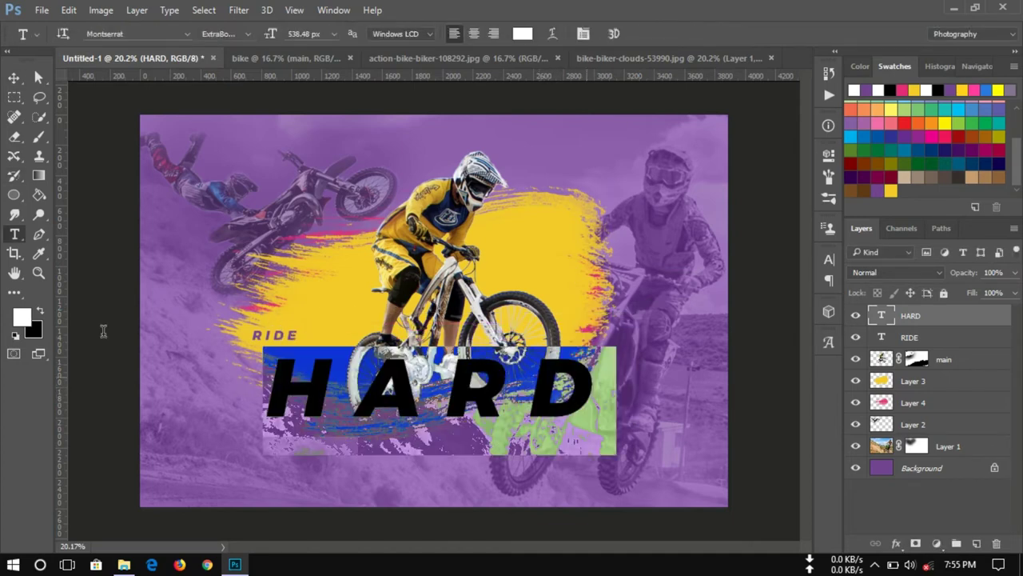
click(247, 33)
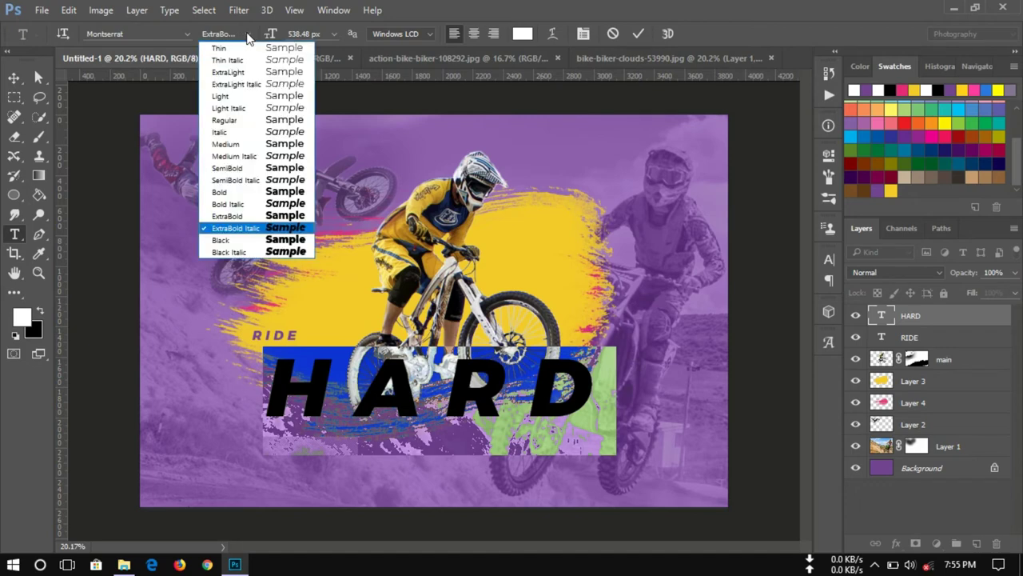
key(Escape)
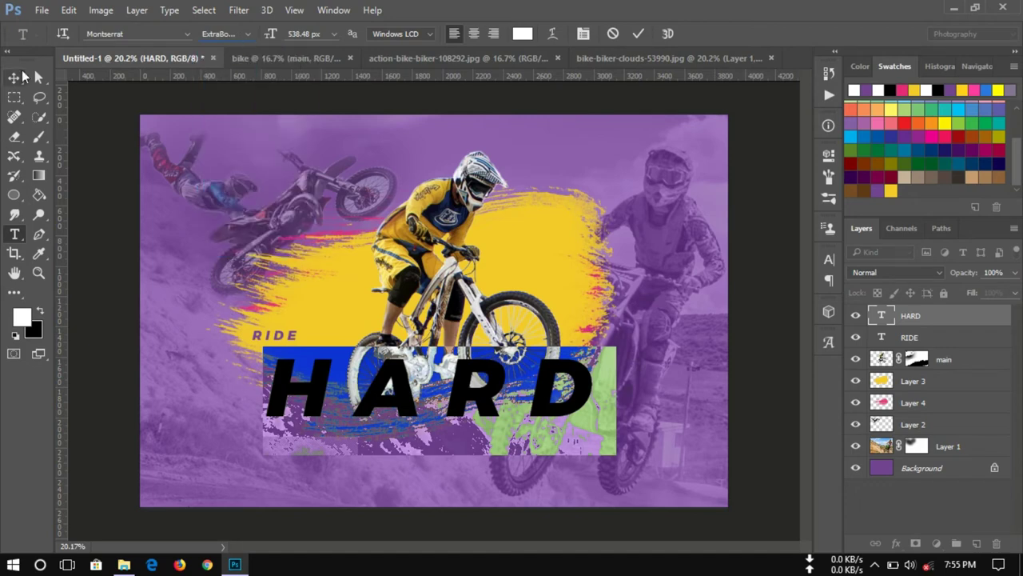
click(14, 77)
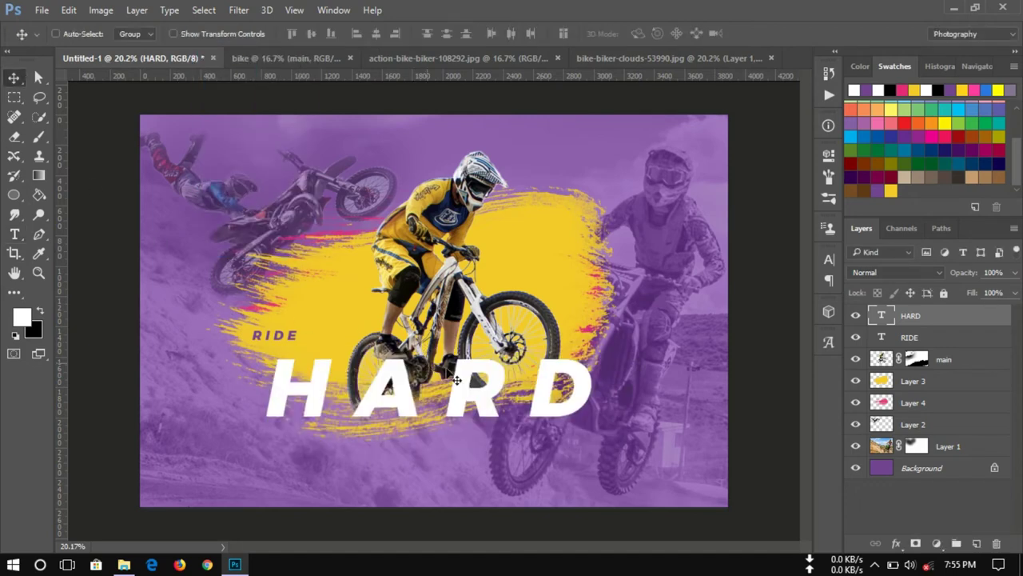
- Enlarge HARD to about 120% and shift it left and down on the poster
key(ctrl+t)
drag(617, 342, 686, 326)
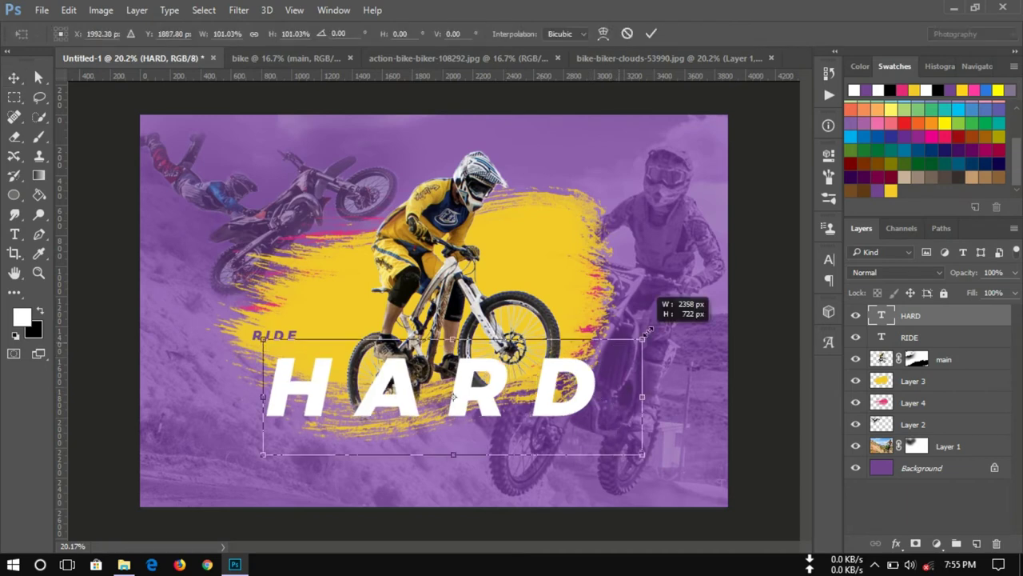
click(652, 35)
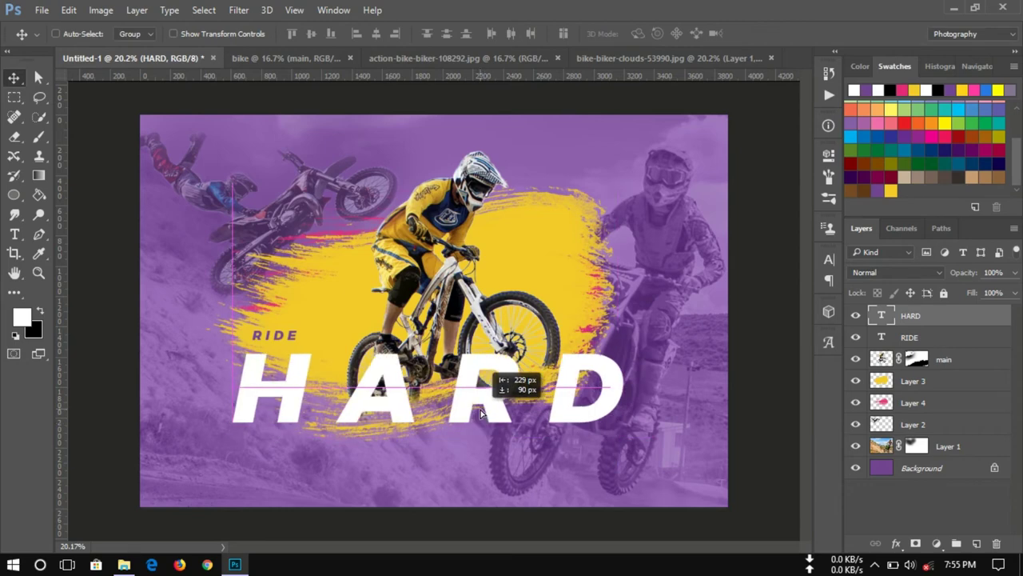
drag(524, 406, 497, 410)
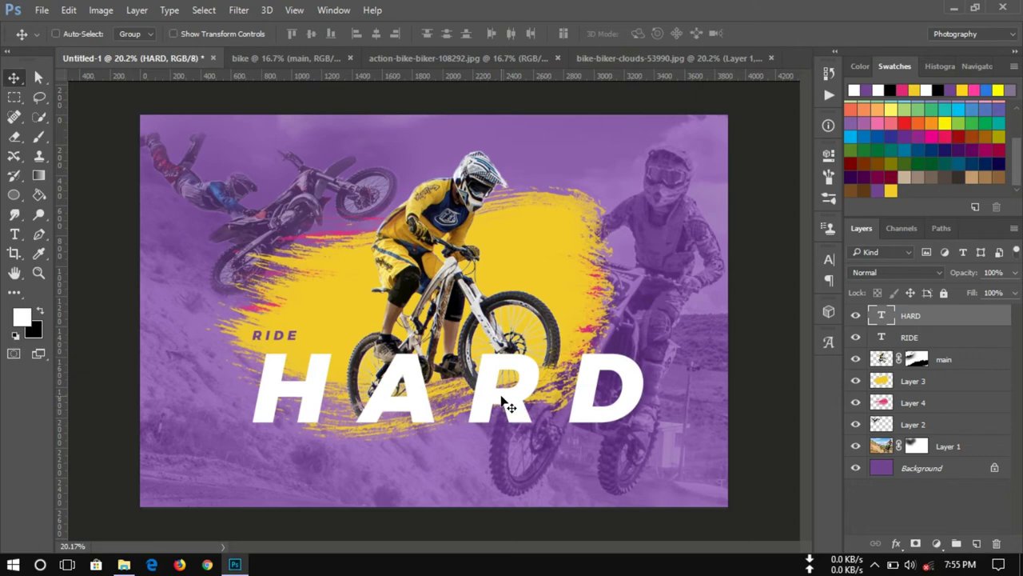
click(502, 399)
key(ctrl+t)
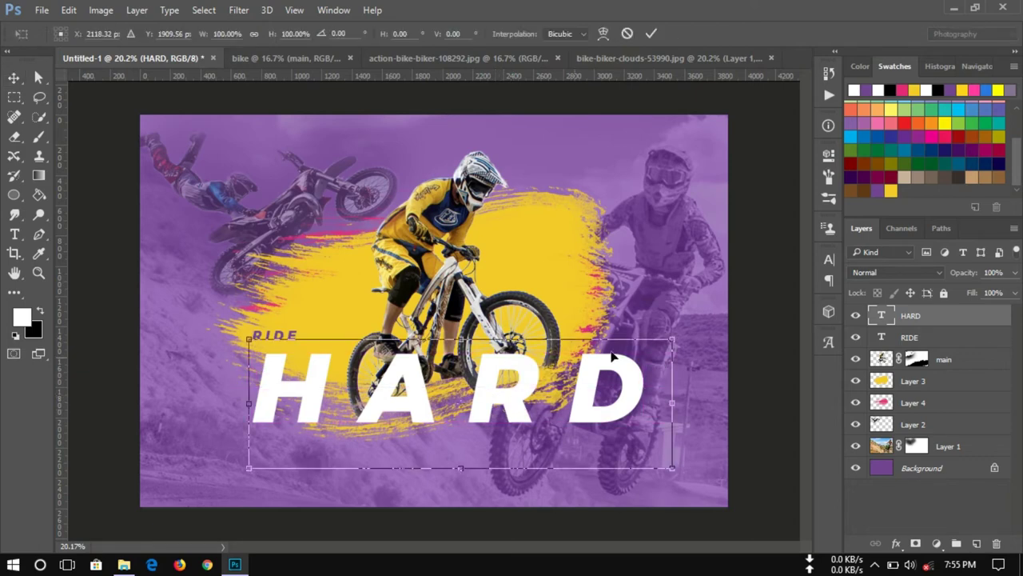
- Skew HARD about -8° so it slants upward to the right, then lower it about 88 px
drag(673, 342, 670, 294)
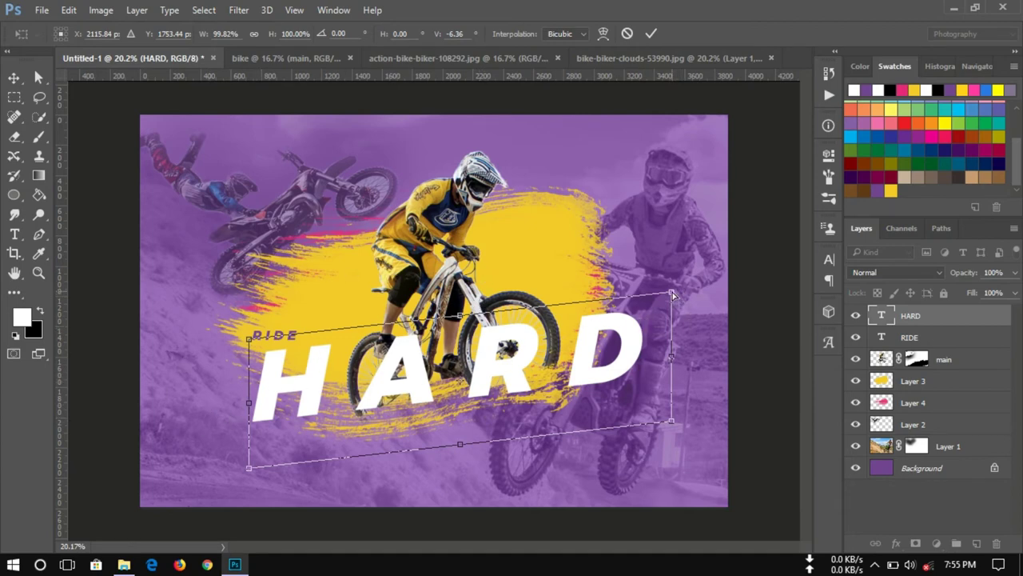
drag(673, 295, 673, 282)
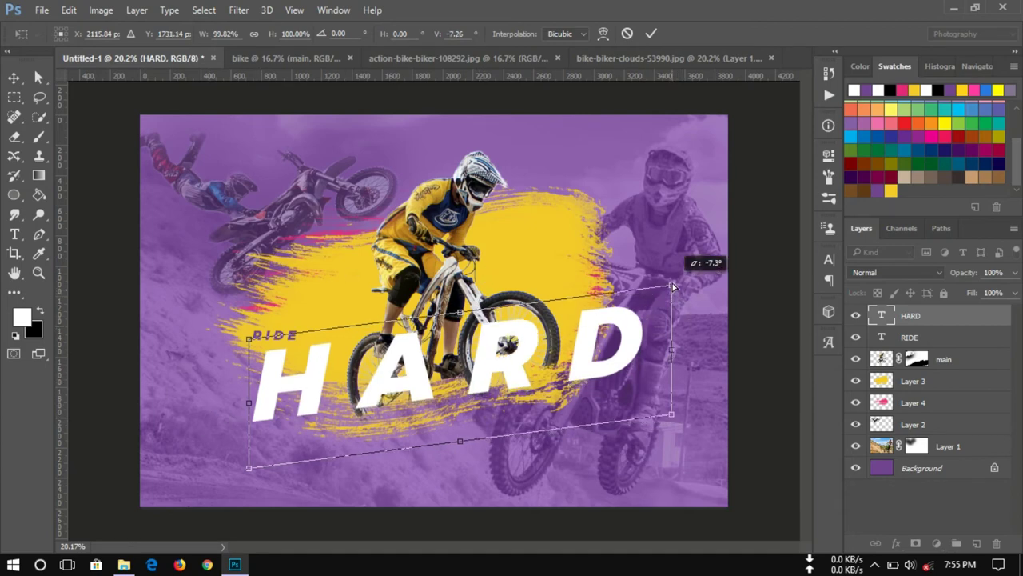
click(650, 38)
drag(524, 355, 523, 369)
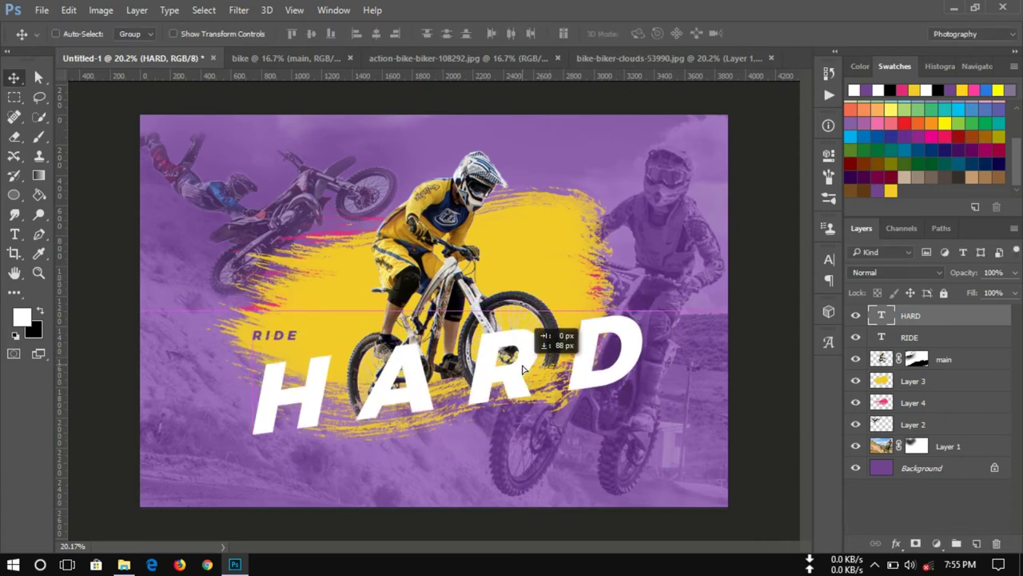
drag(523, 369, 525, 373)
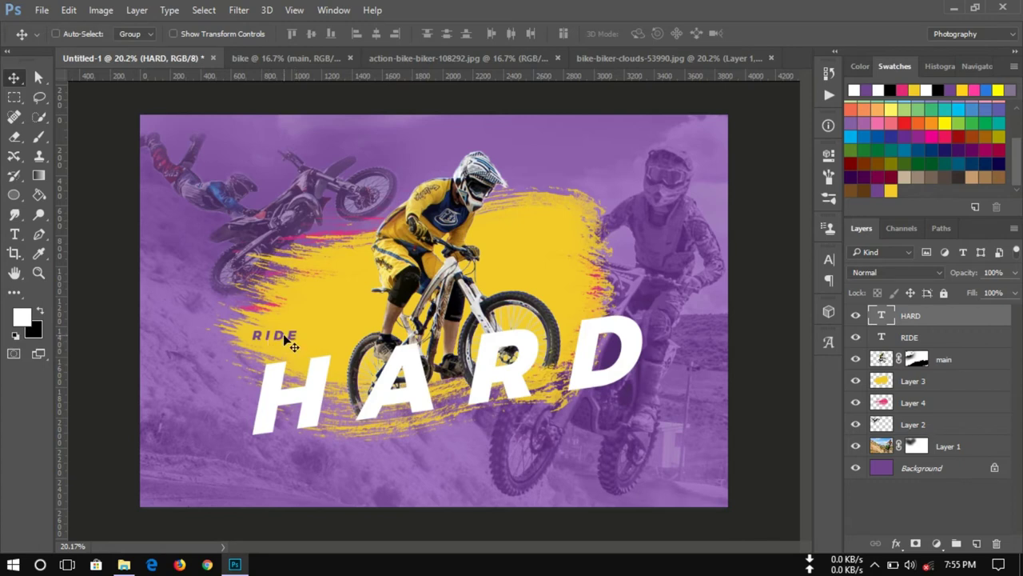
click(921, 339)
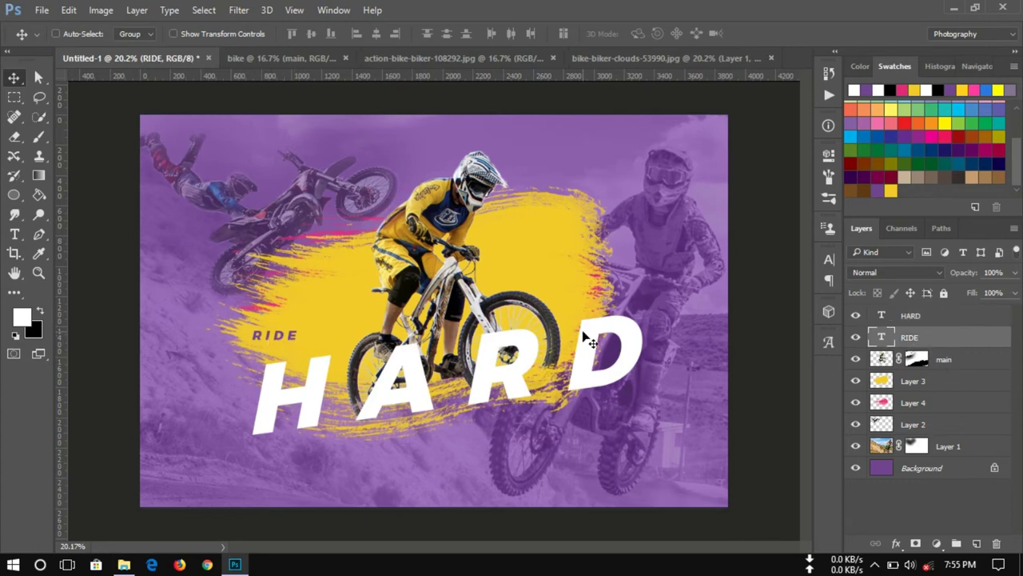
- Rotate the RIDE text about -7° to match HARD's slant
key(t)
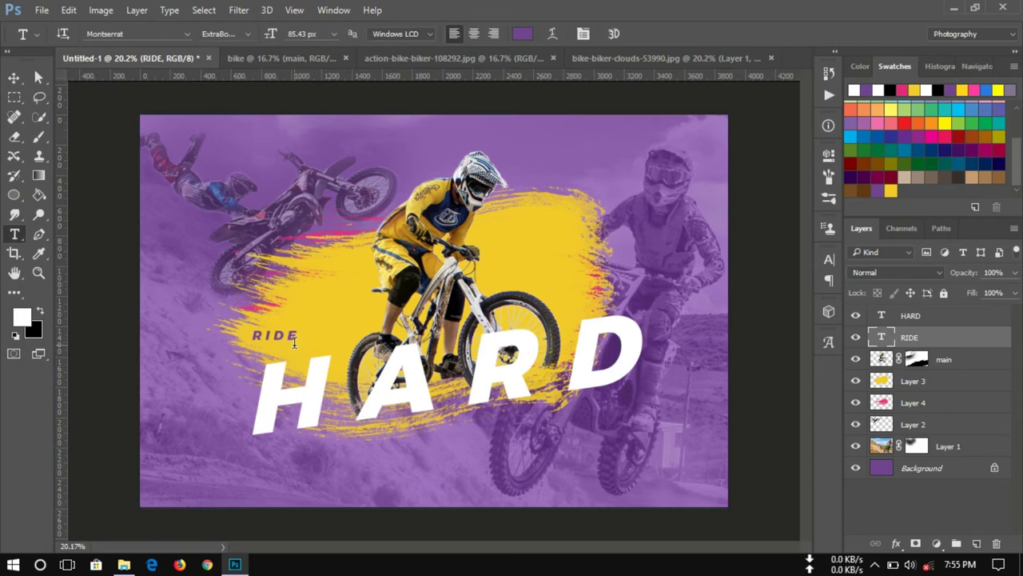
key(ctrl+t)
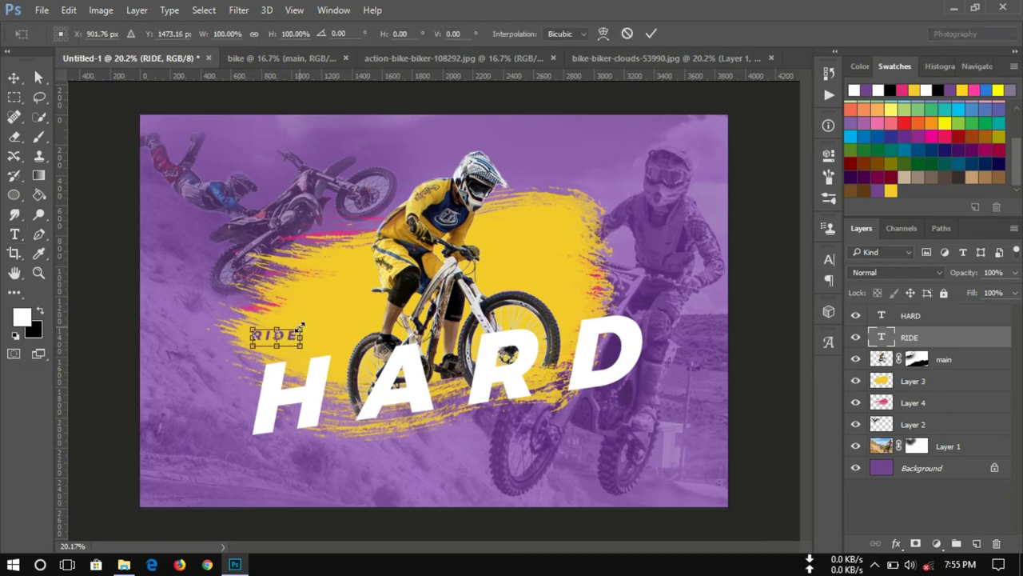
scroll(299, 329, up, 1)
scroll(292, 334, up, 1)
drag(286, 331, 285, 323)
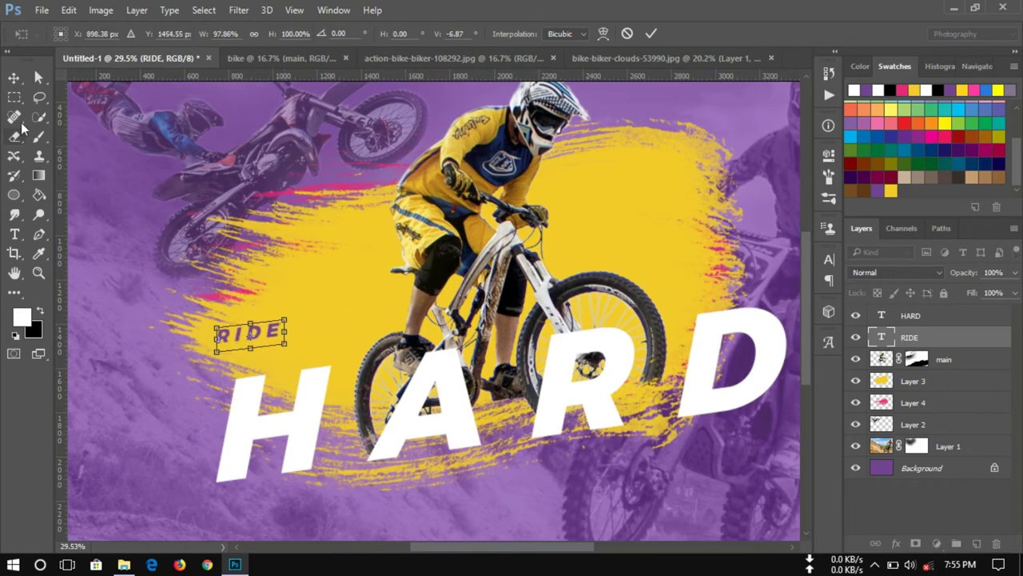
click(13, 77)
click(430, 222)
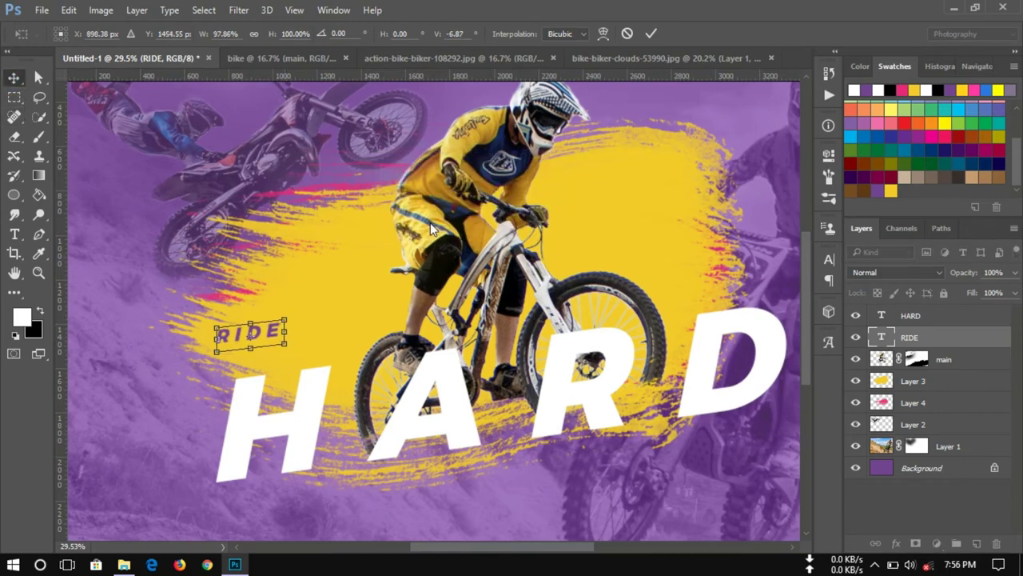
- Position RIDE just above the H of HARD
mouse_move(264, 329)
mouse_down()
mouse_move(272, 351)
mouse_move(246, 338)
mouse_up()
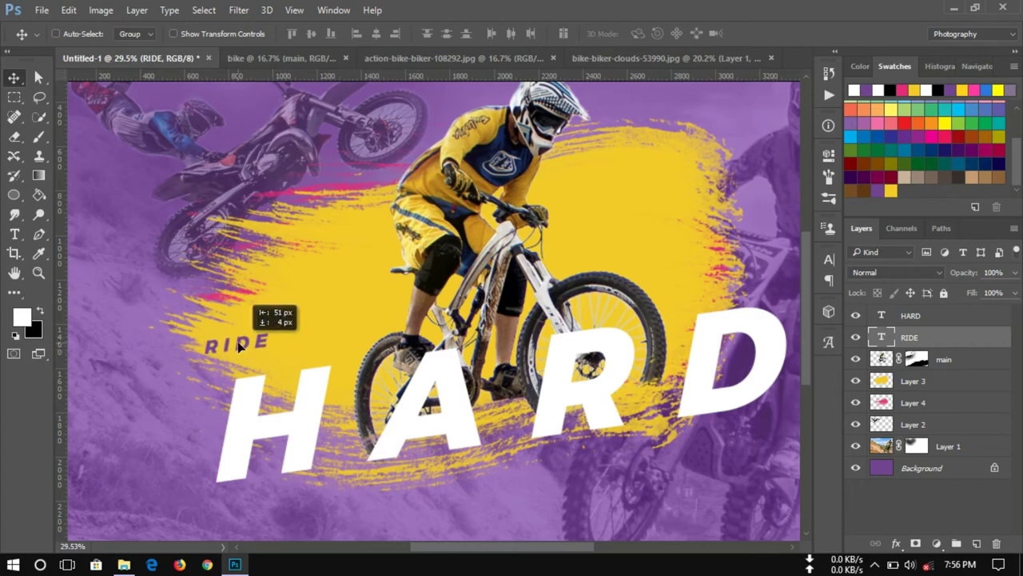
drag(246, 338, 274, 335)
scroll(274, 330, down, 1)
scroll(274, 330, down, 2)
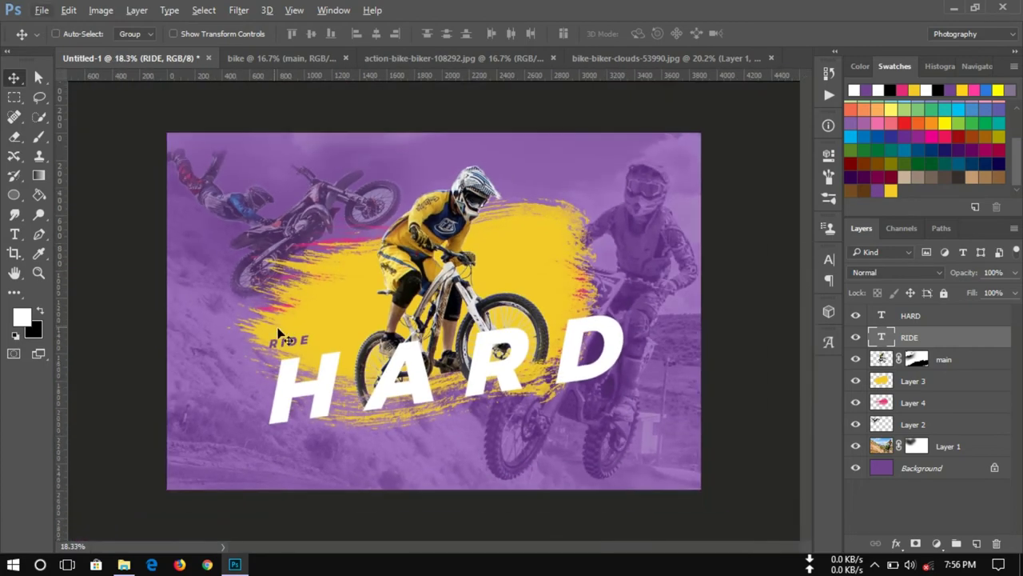
scroll(336, 369, up, 1)
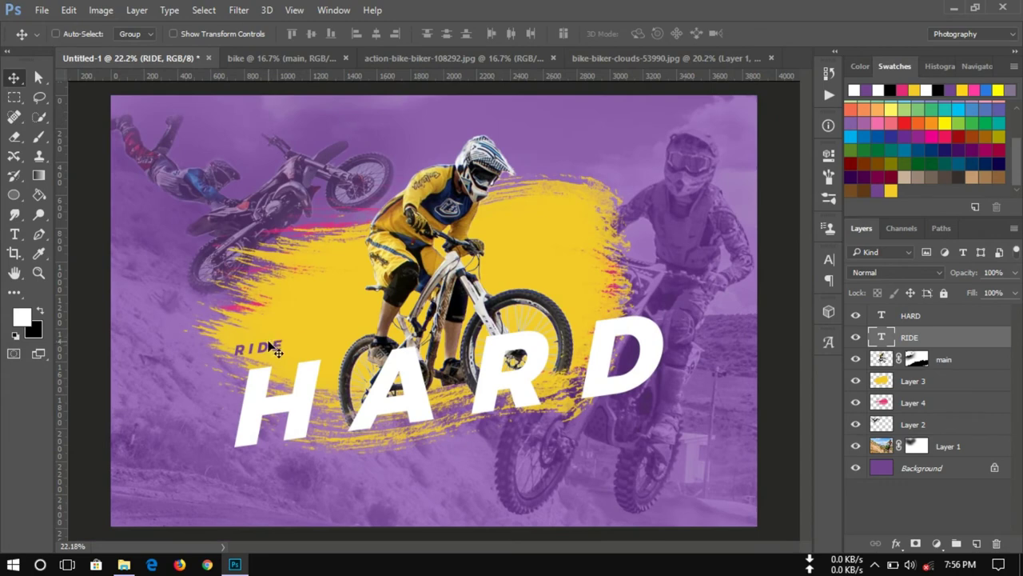
scroll(280, 349, down, 1)
scroll(465, 429, up, 1)
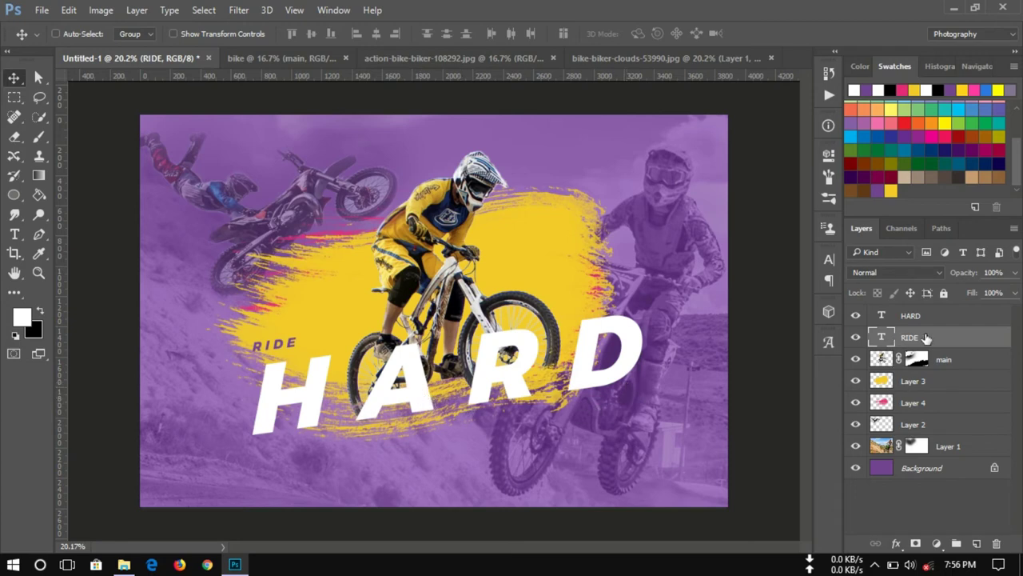
click(971, 319)
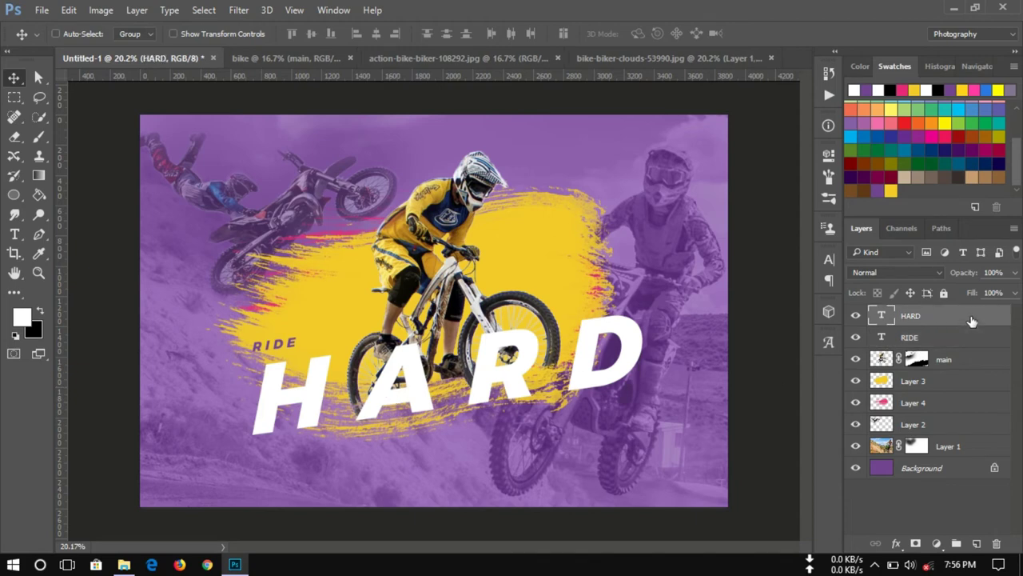
- Rasterize the HARD type layer and begin a Pen path diagonally across the word
right_click(971, 317)
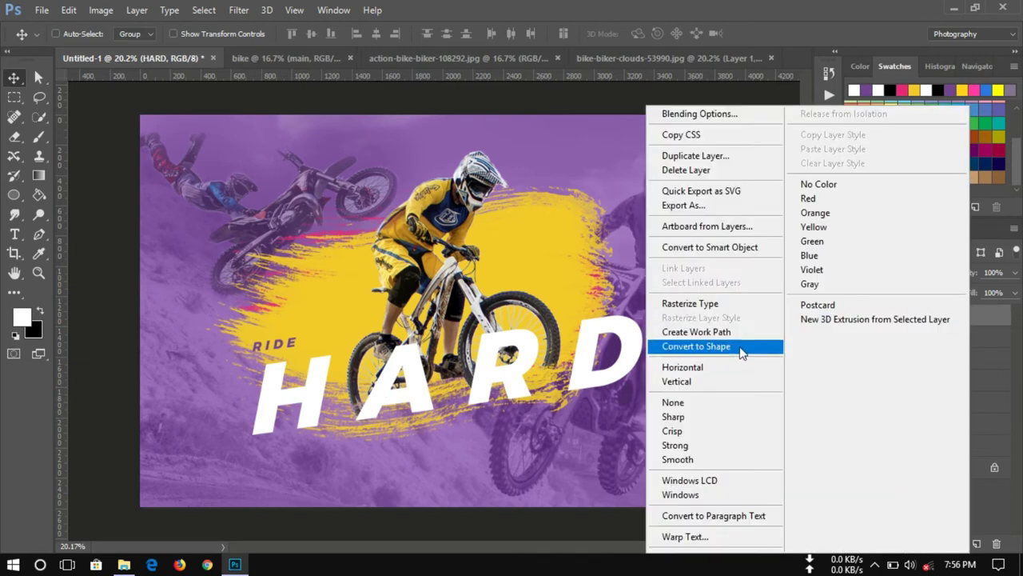
key(Escape)
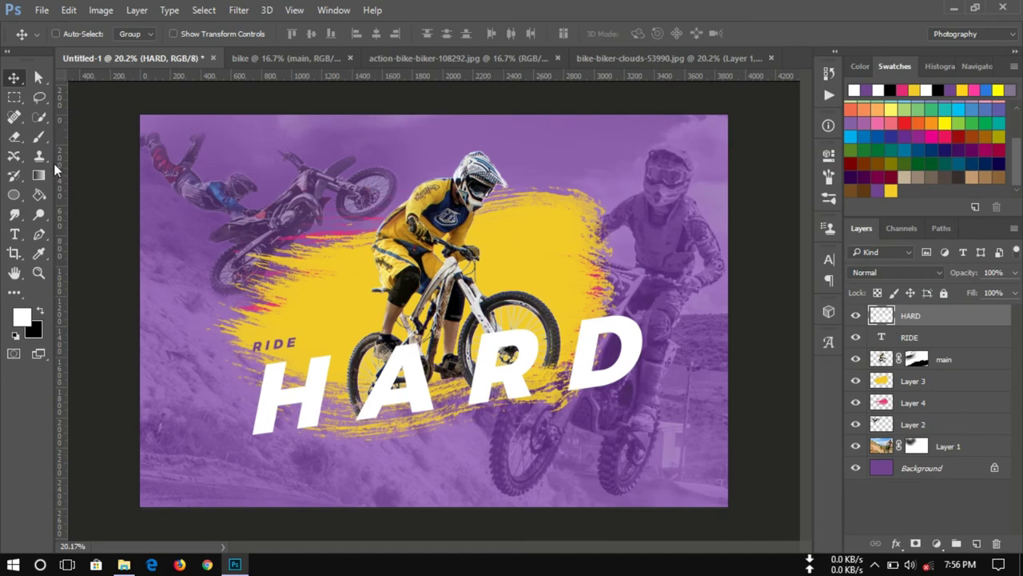
click(38, 234)
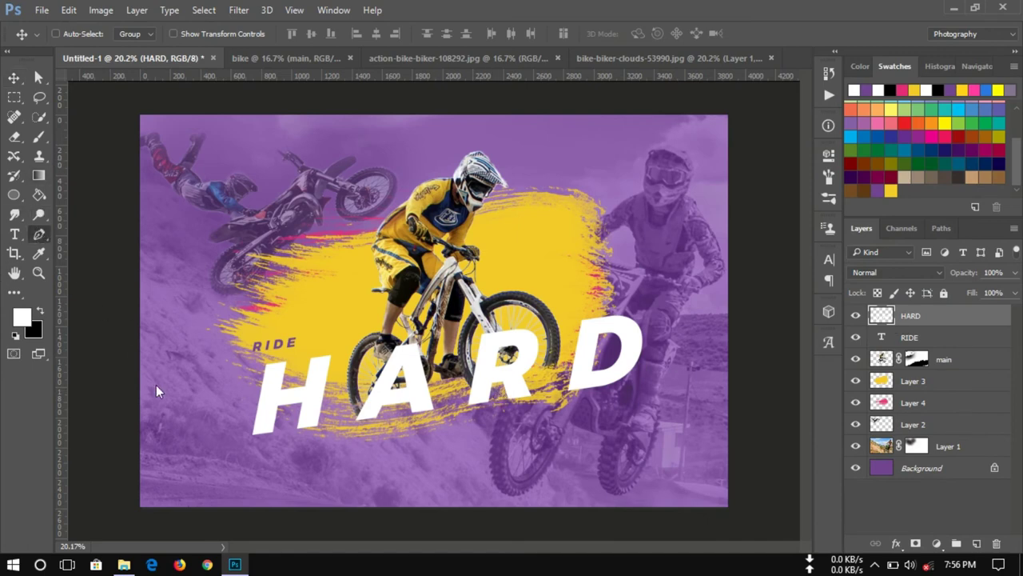
click(247, 398)
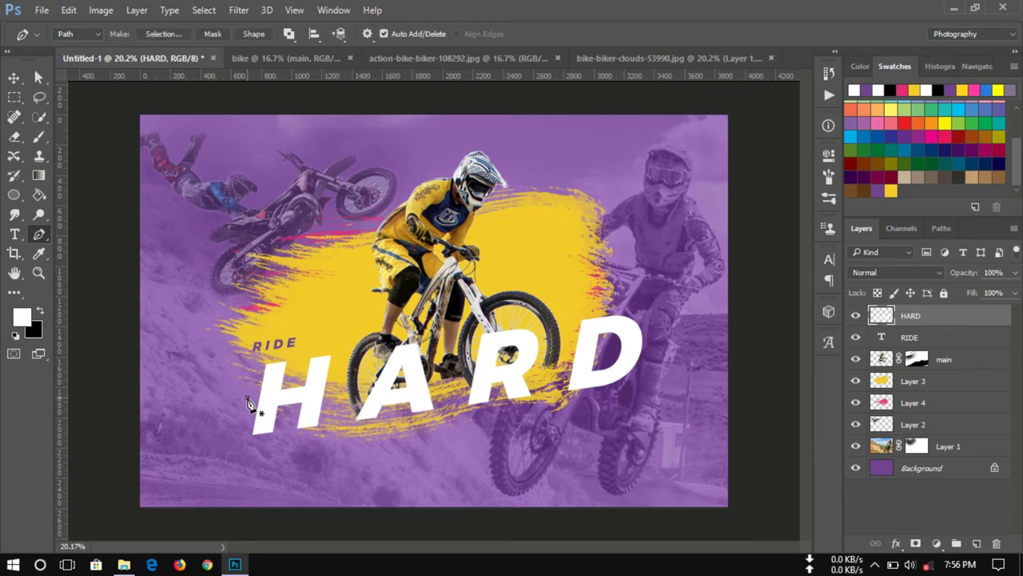
click(682, 340)
- Close the four-point path beneath HARD and convert it into a selection
drag(682, 341, 669, 436)
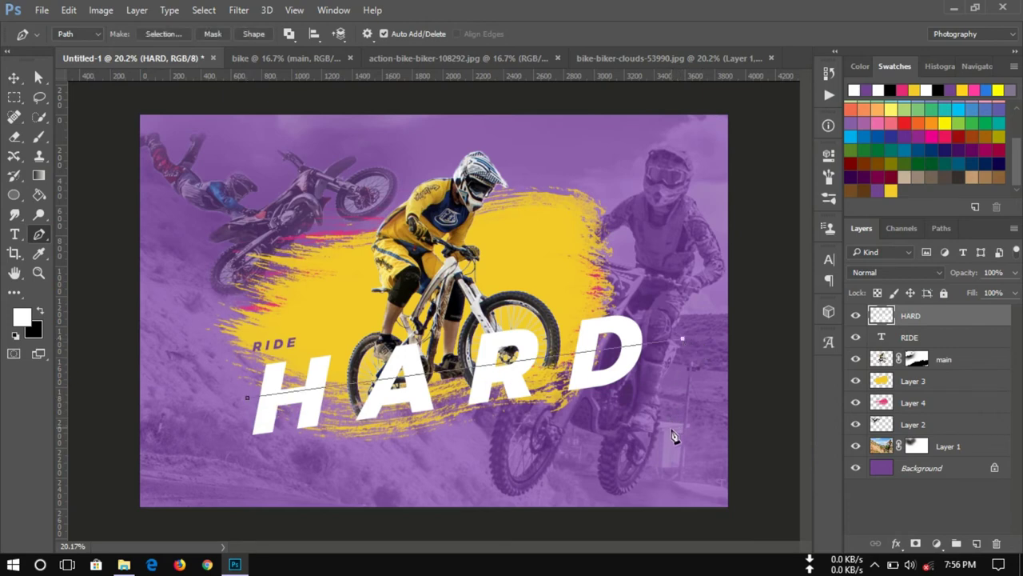
click(239, 456)
right_click(287, 436)
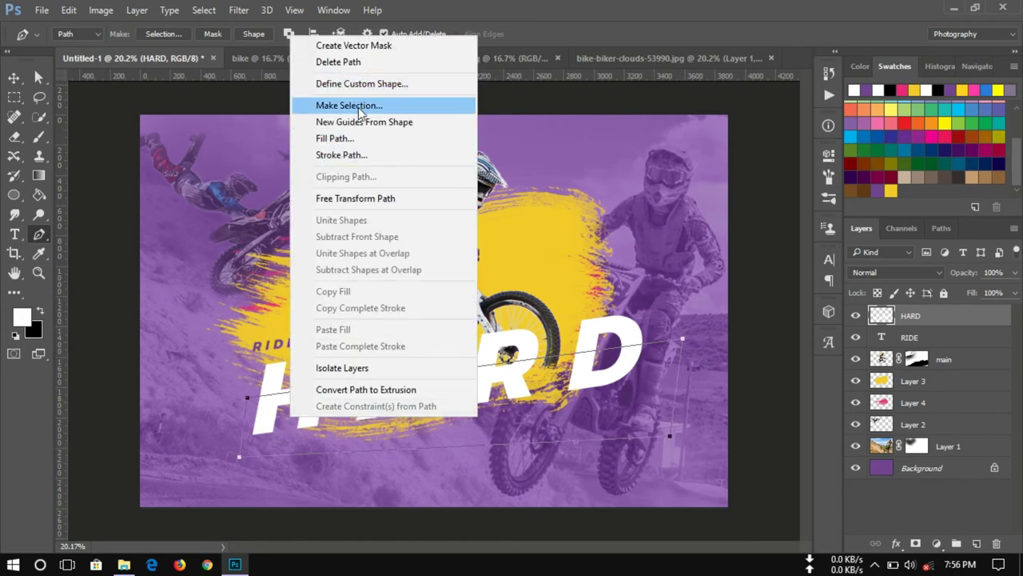
click(348, 105)
click(591, 155)
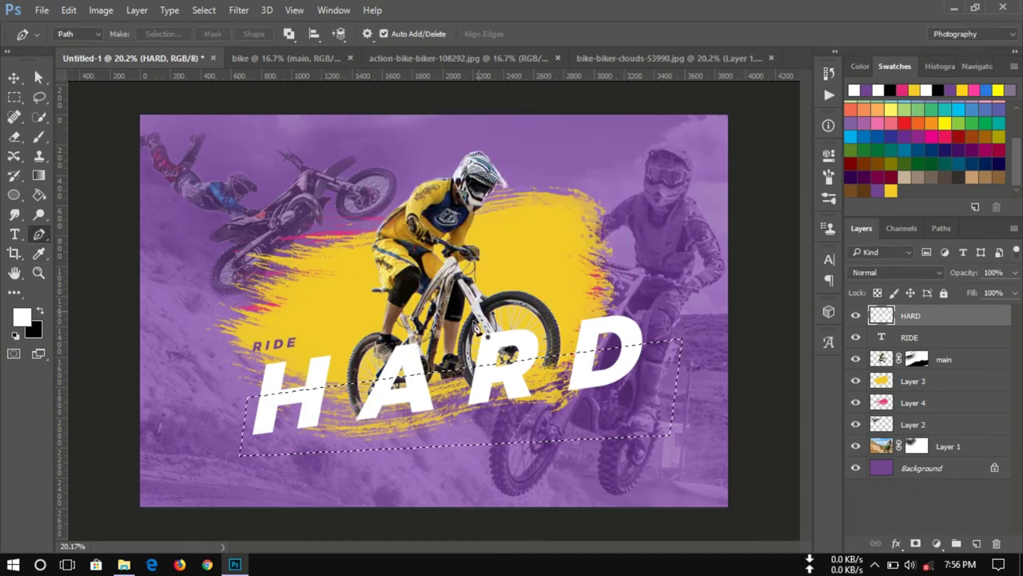
- Offset the selected lower band of HARD to slice the word, then deselect
key(v)
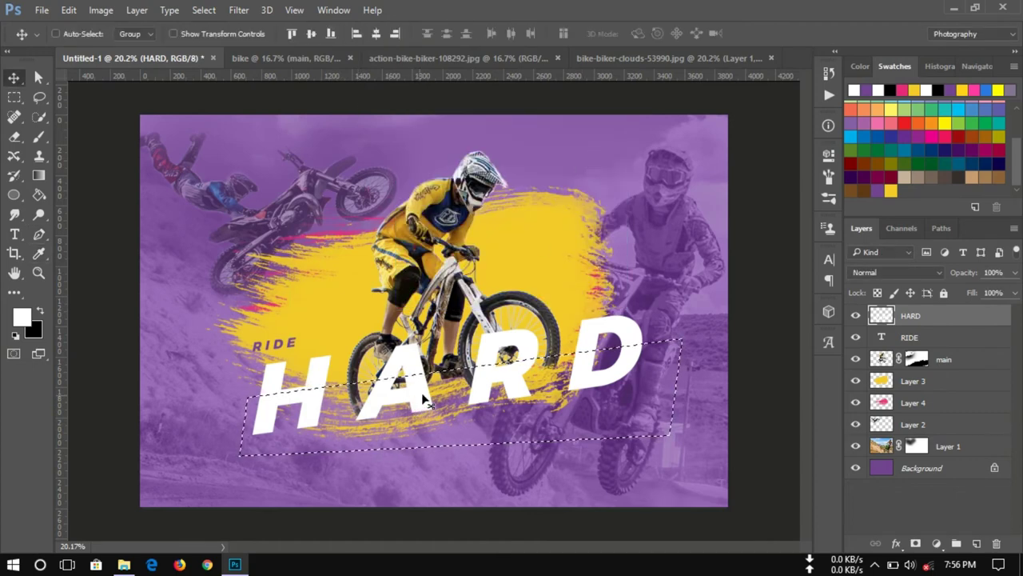
drag(508, 402, 503, 398)
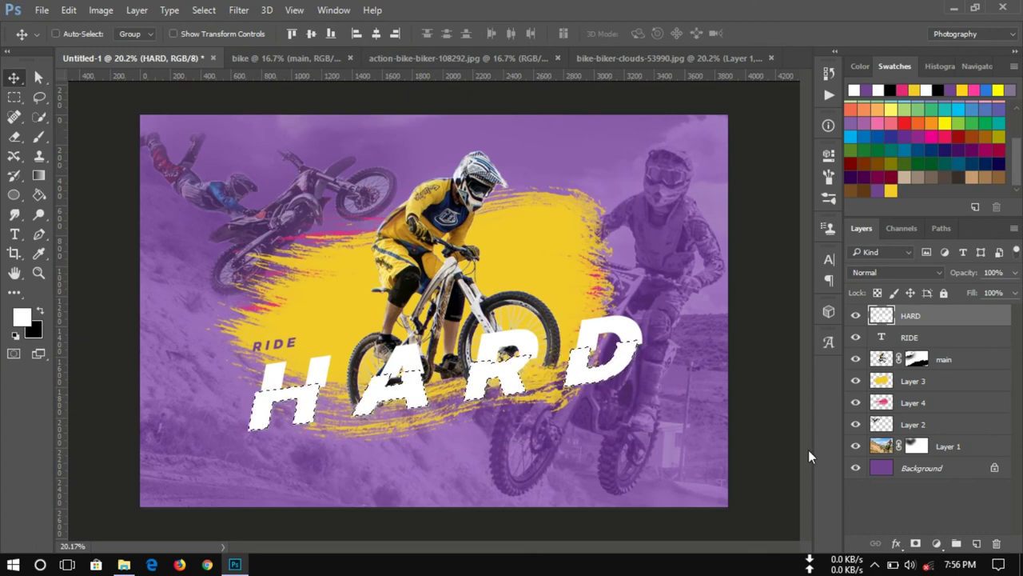
key(ctrl+d)
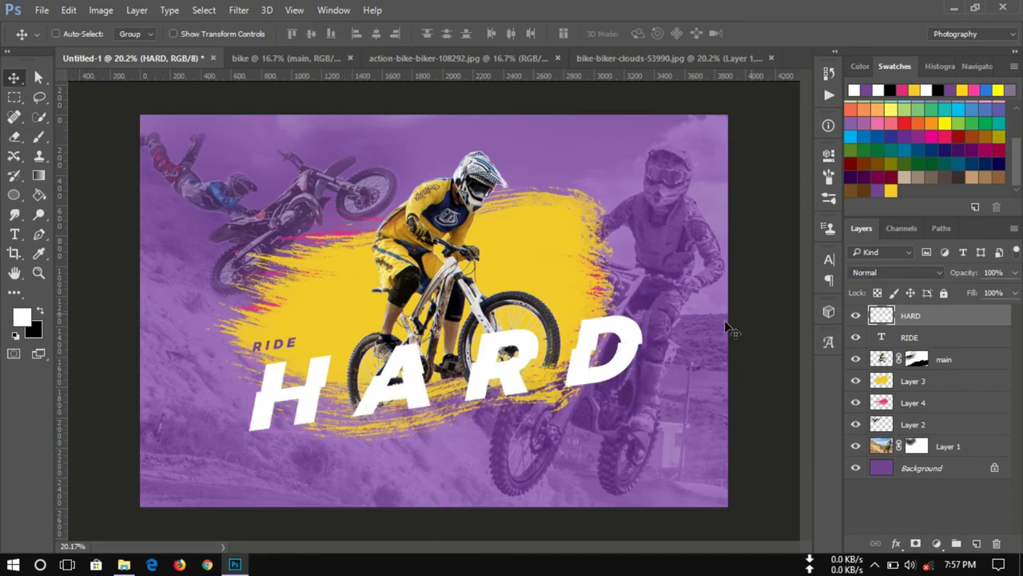
mouse_move(493, 373)
mouse_down()
mouse_move(501, 382)
mouse_move(489, 376)
mouse_up()
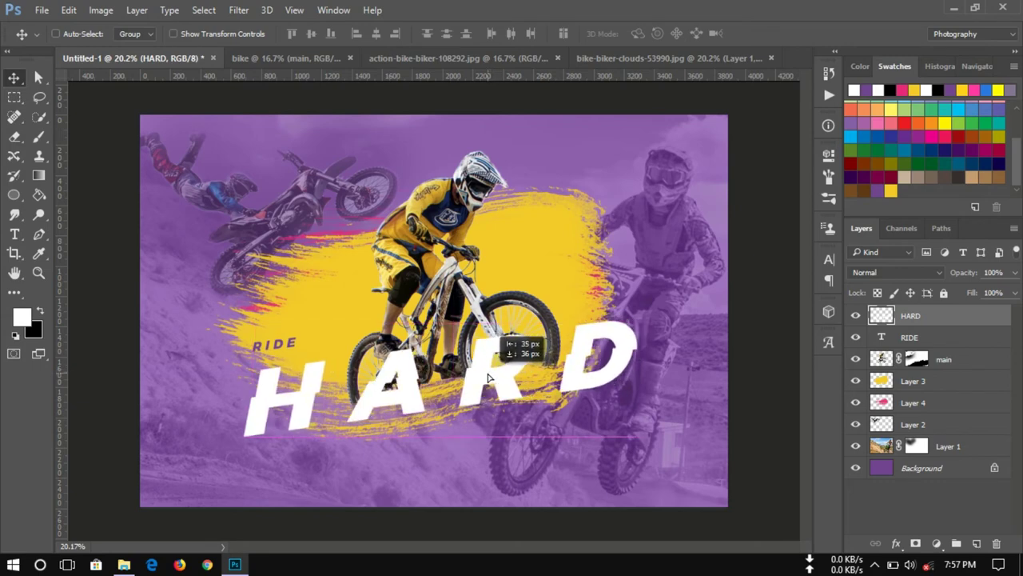
- Scale HARD up to about 103% and shift it about 74 px left
key(ctrl+t)
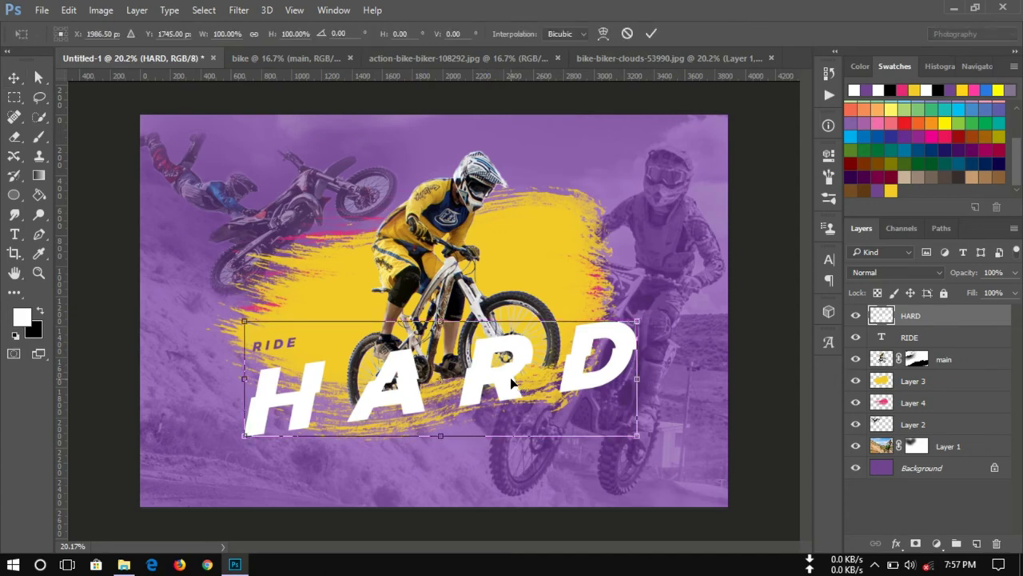
drag(644, 319, 660, 314)
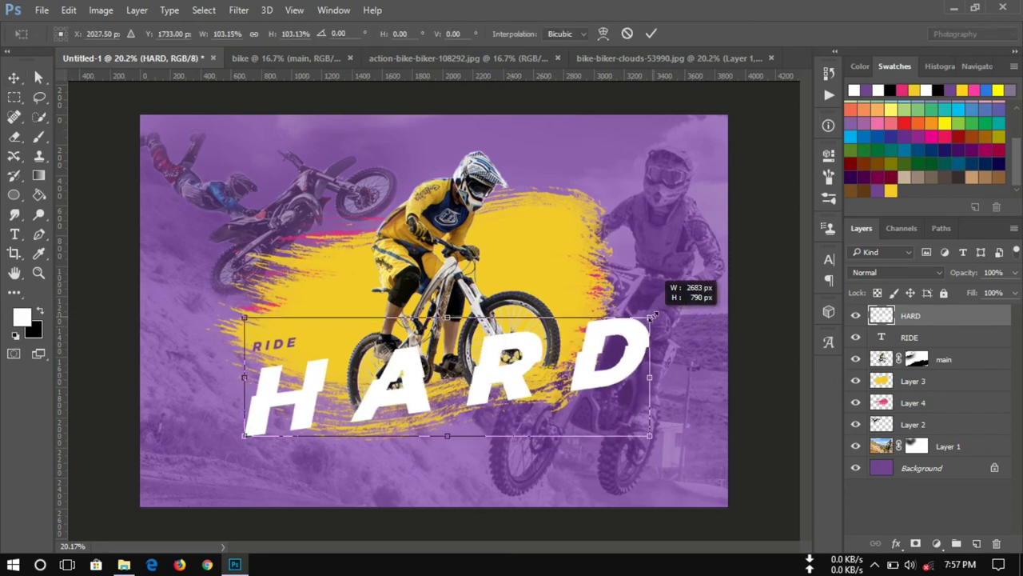
click(657, 35)
drag(641, 337, 630, 337)
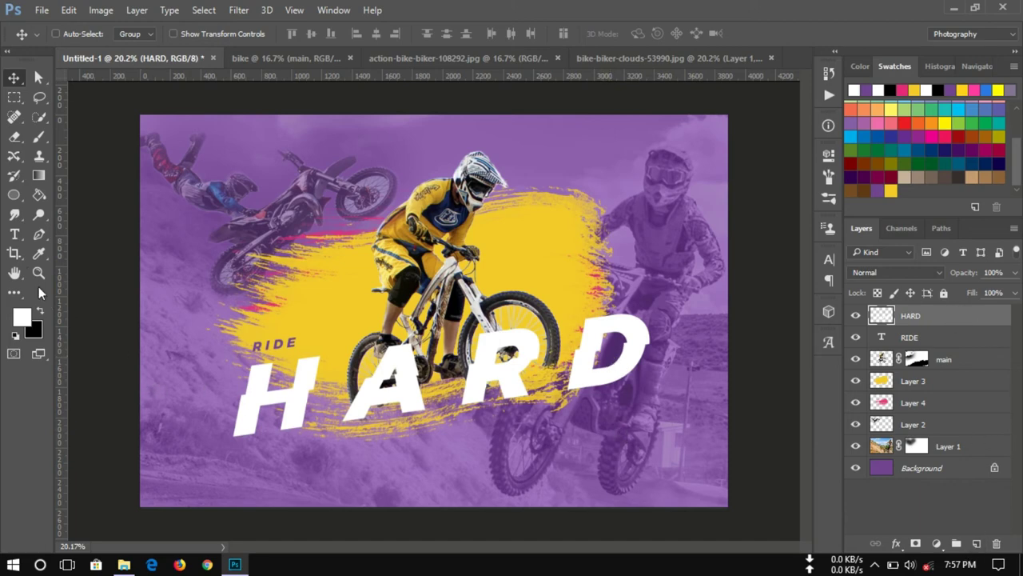
click(14, 233)
- Type 'OR STAY HOME' below HARD and colour it white (#ffffff)
click(368, 461)
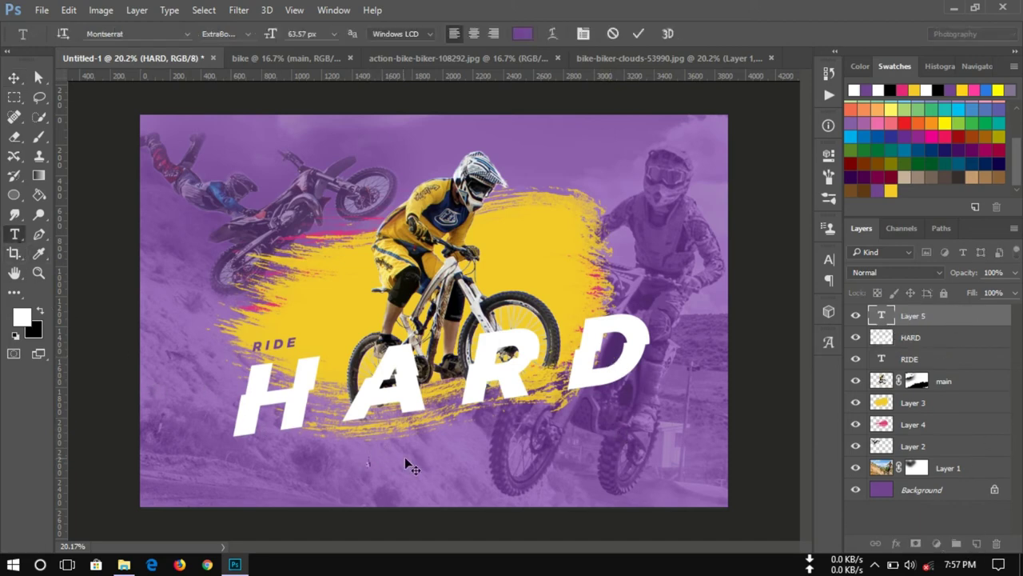
text(ORSTAY HOME)
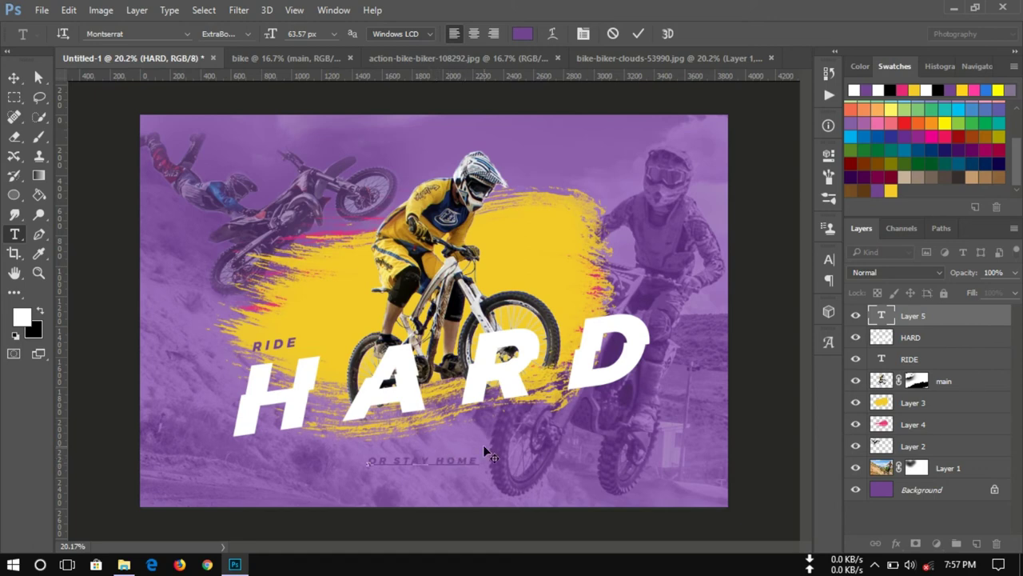
drag(478, 462, 313, 444)
click(522, 33)
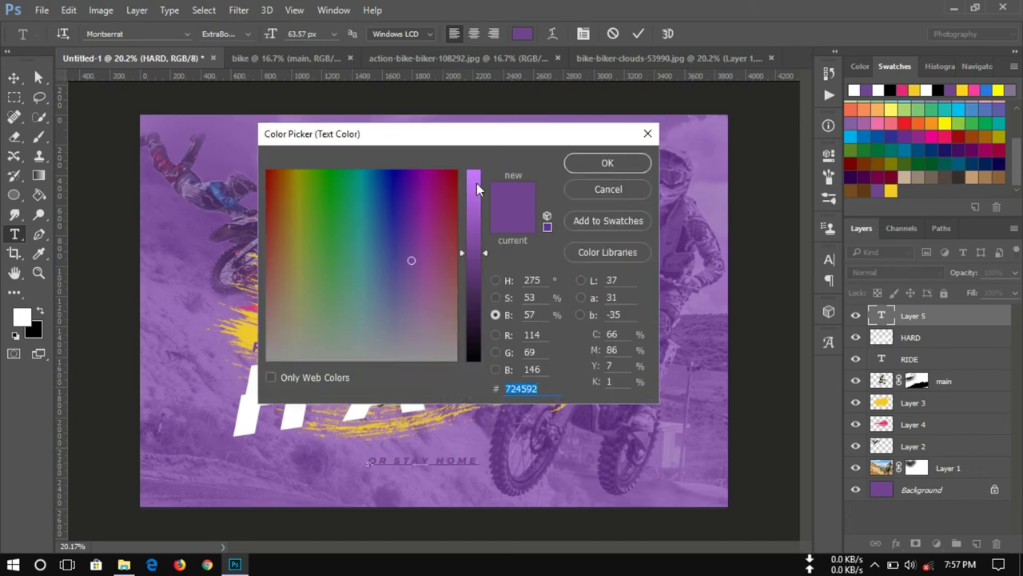
drag(476, 183, 461, 137)
click(325, 288)
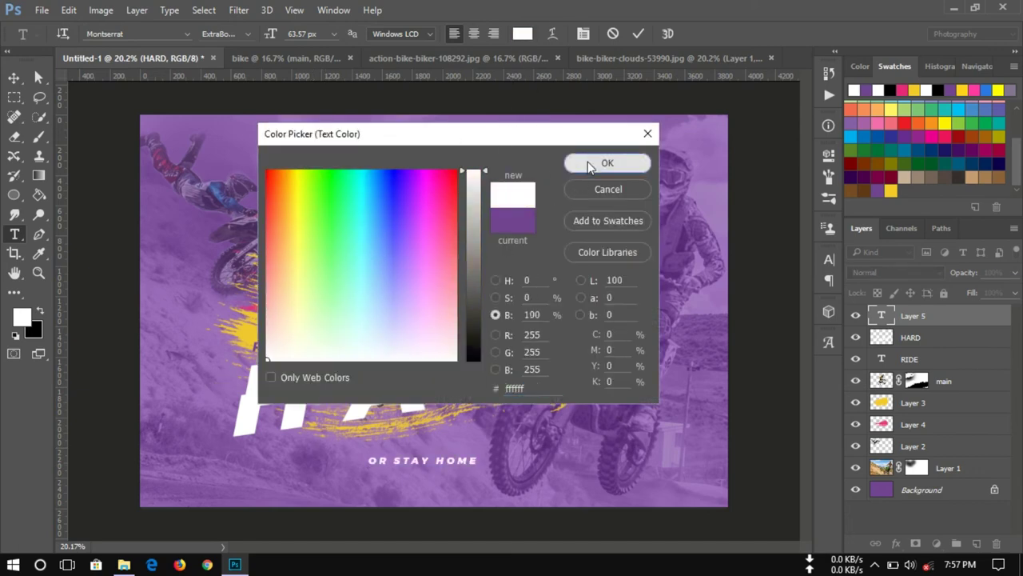
click(589, 163)
click(637, 35)
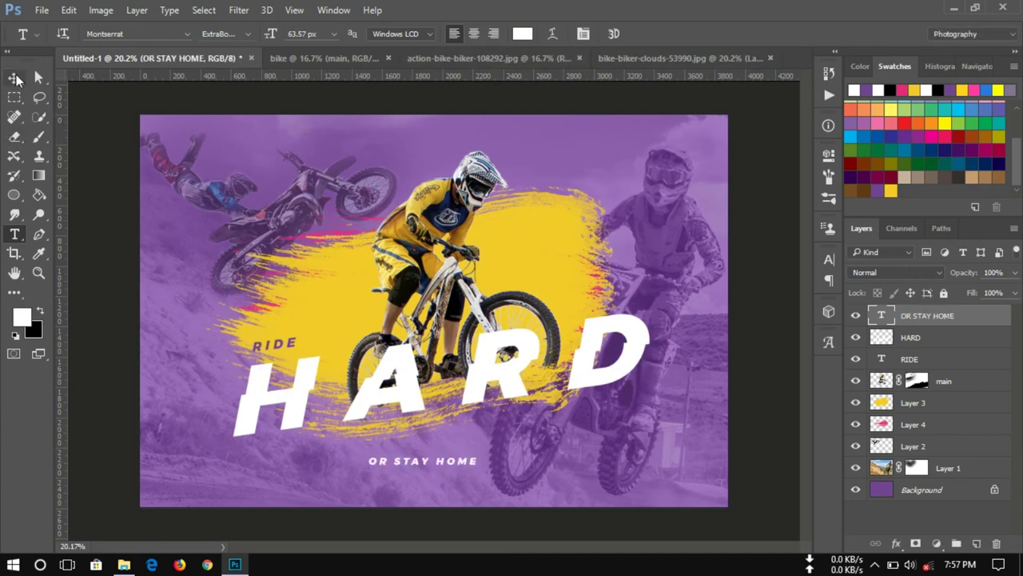
- Set the tagline to Montserrat Regular at 52.57 px, keeping it level
click(251, 36)
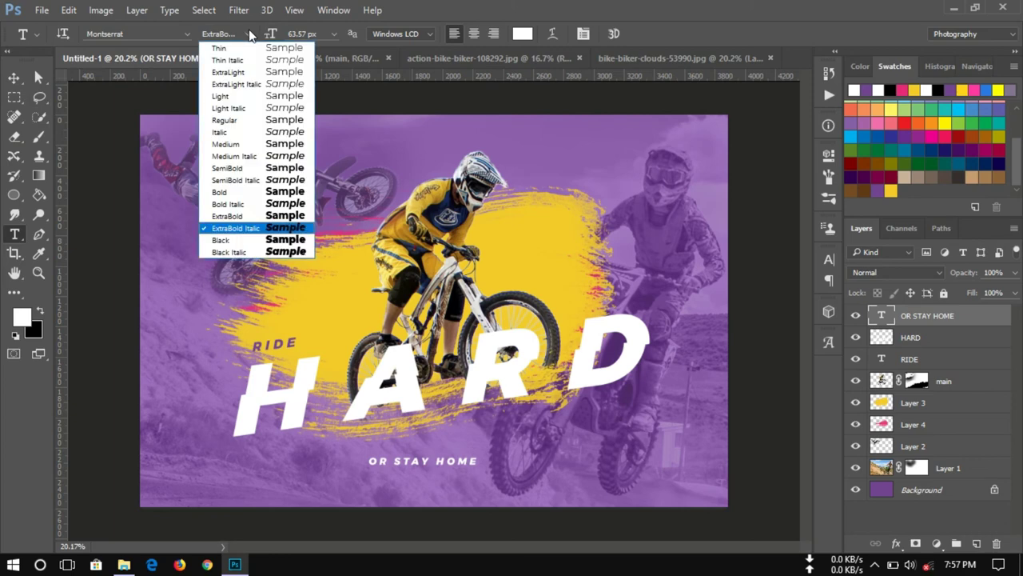
click(240, 120)
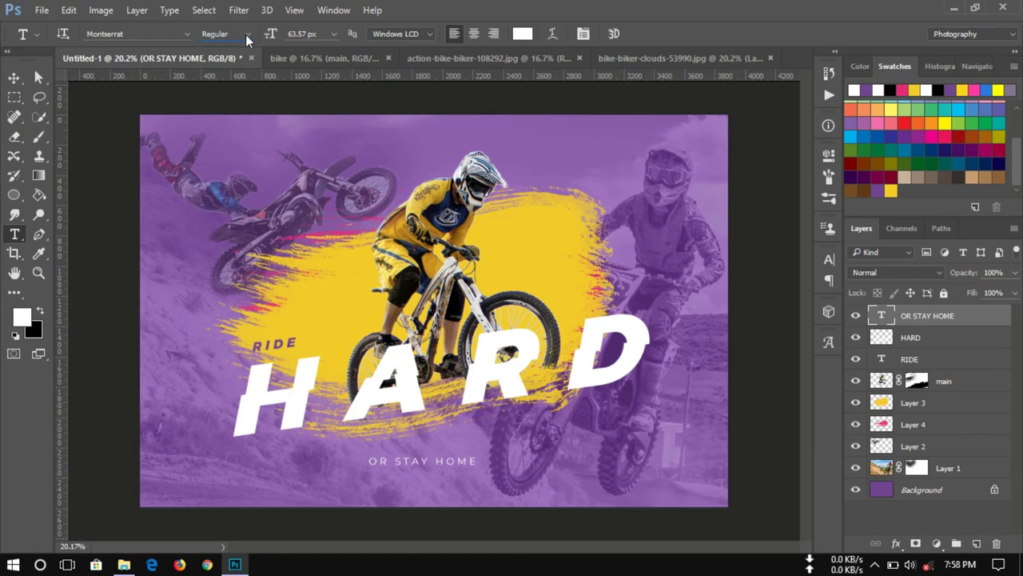
key(ctrl+t)
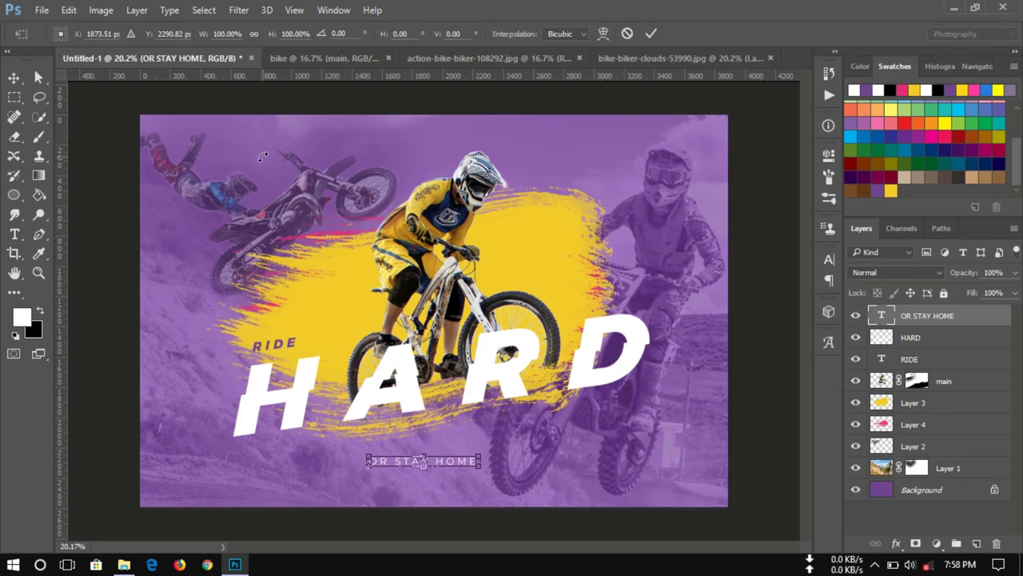
drag(513, 445, 515, 432)
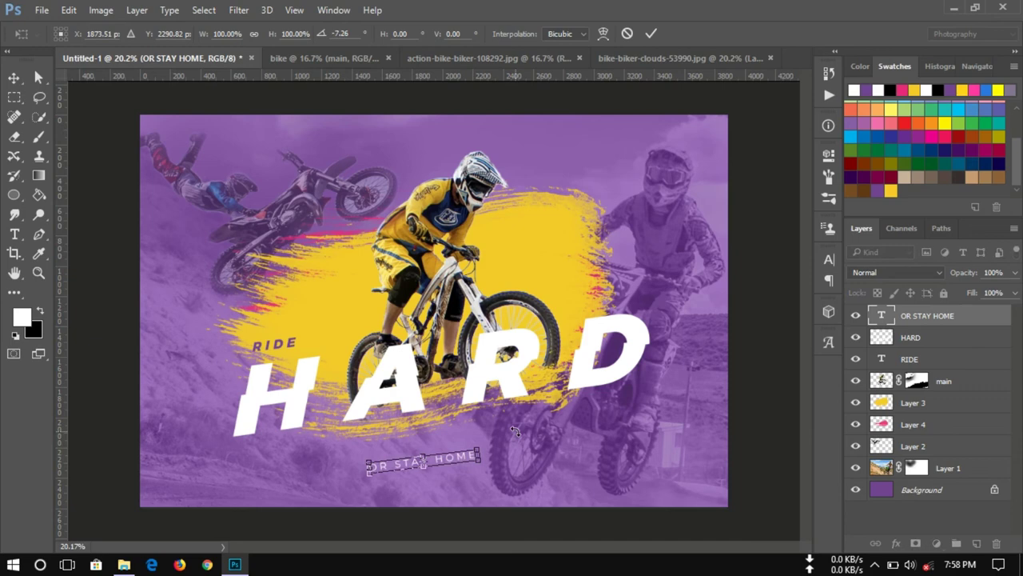
key(ctrl+z)
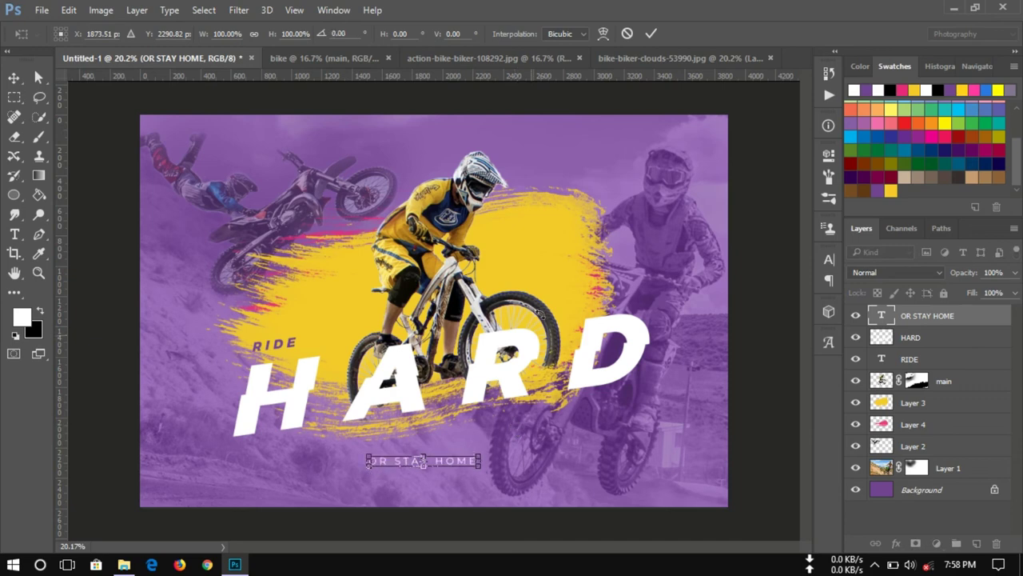
click(652, 33)
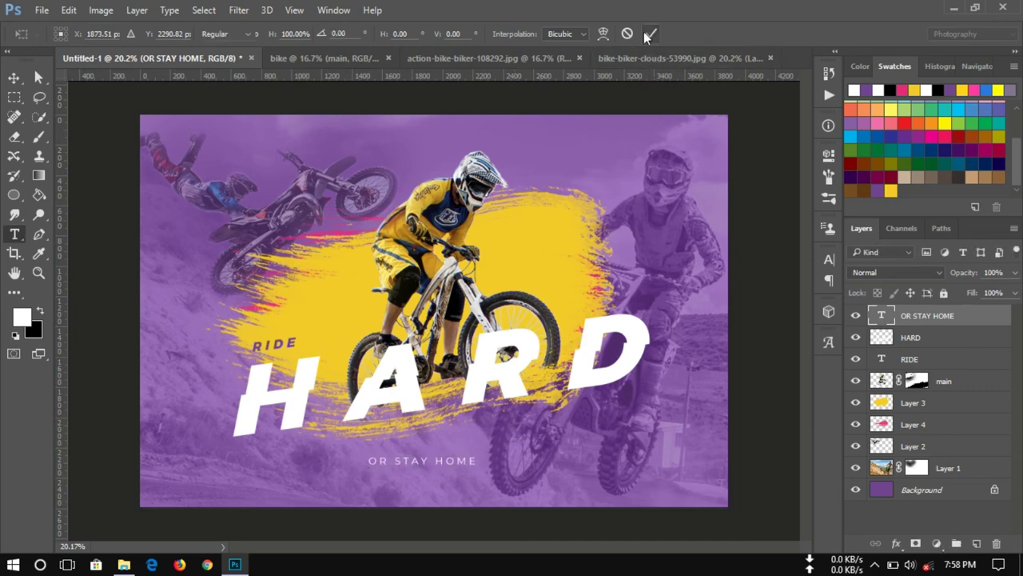
drag(271, 36, 264, 38)
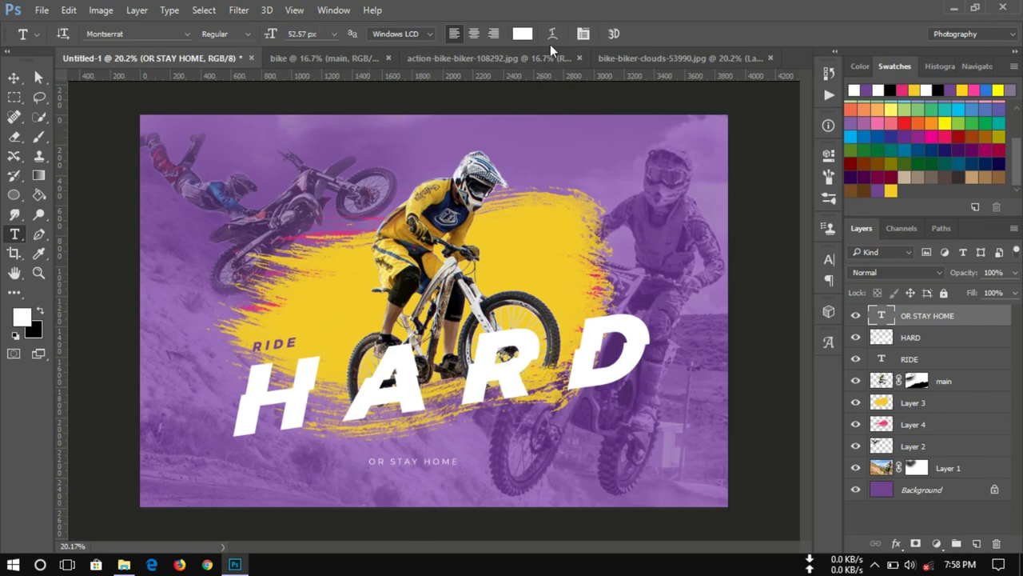
- Move the OR STAY HOME tagline up beneath the letters of HARD
key(ctrl+t)
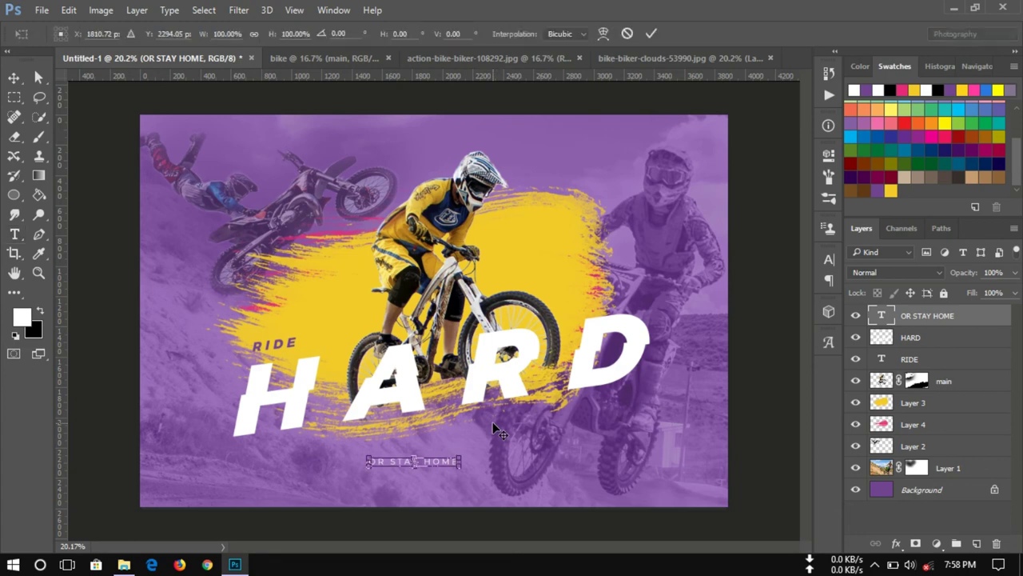
scroll(461, 455, up, 1)
scroll(461, 454, up, 1)
scroll(516, 336, up, 1)
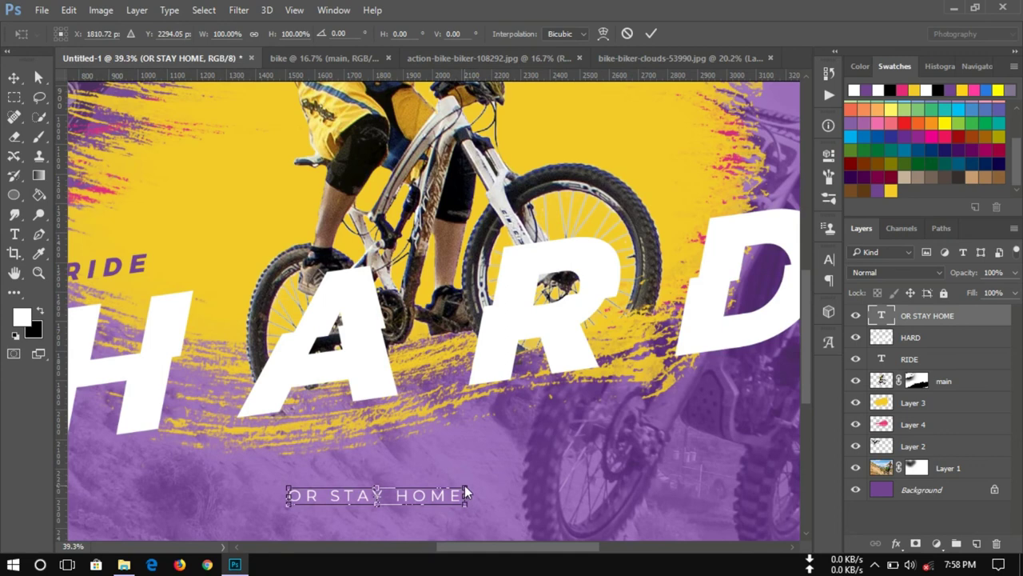
mouse_move(468, 485)
mouse_down()
mouse_move(466, 346)
mouse_move(544, 286)
mouse_up()
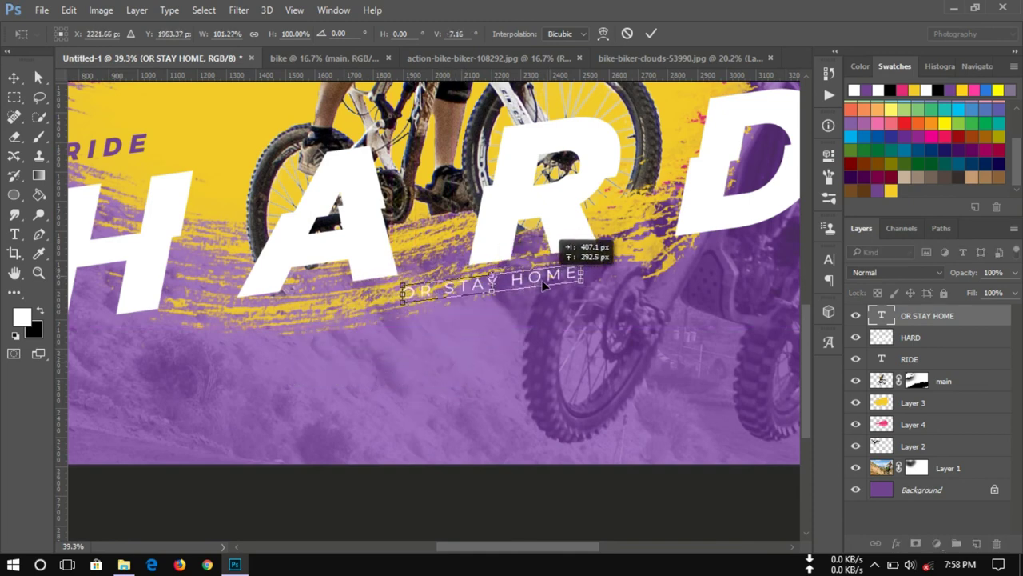
mouse_move(542, 284)
mouse_down()
mouse_move(498, 324)
mouse_move(624, 268)
mouse_move(716, 244)
mouse_move(655, 262)
mouse_up()
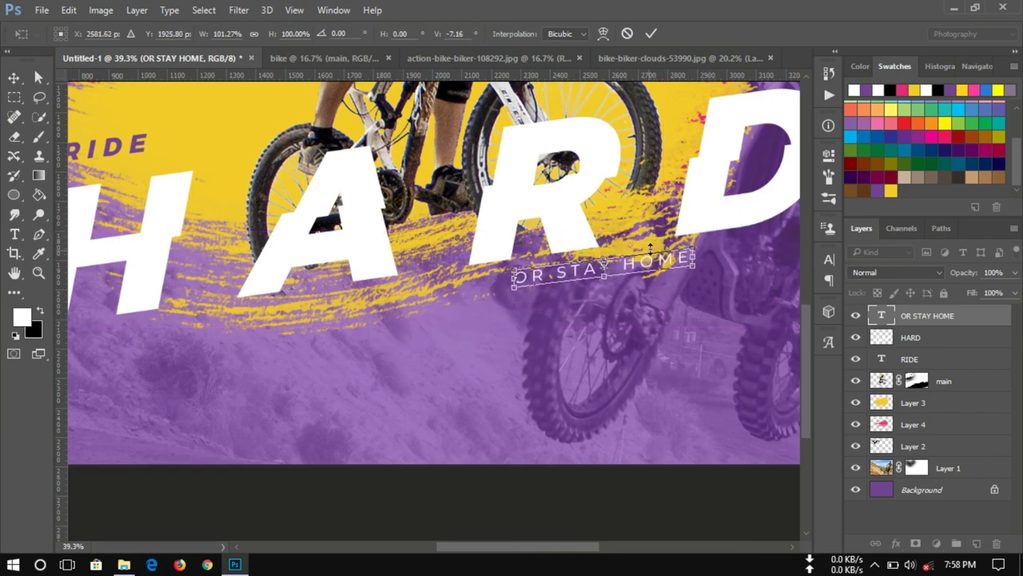
scroll(396, 330, right, 3)
scroll(396, 331, right, 2)
scroll(529, 237, up, 3)
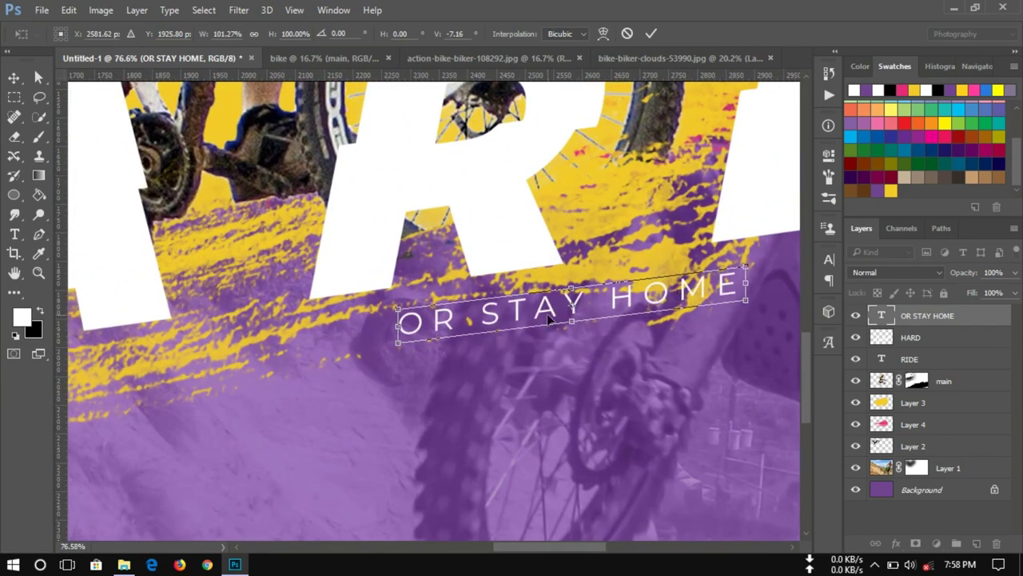
drag(444, 323, 335, 326)
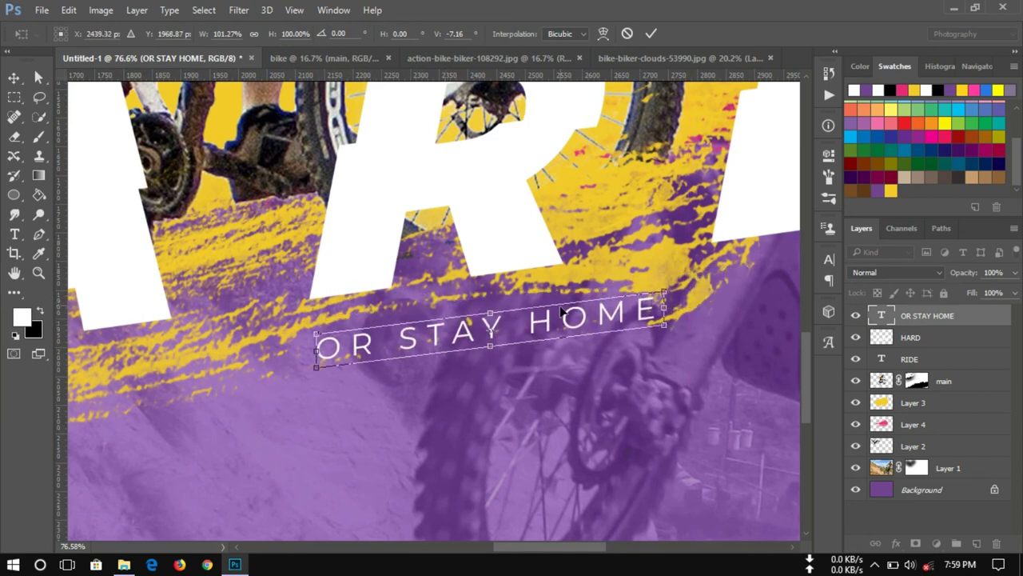
drag(547, 328, 524, 293)
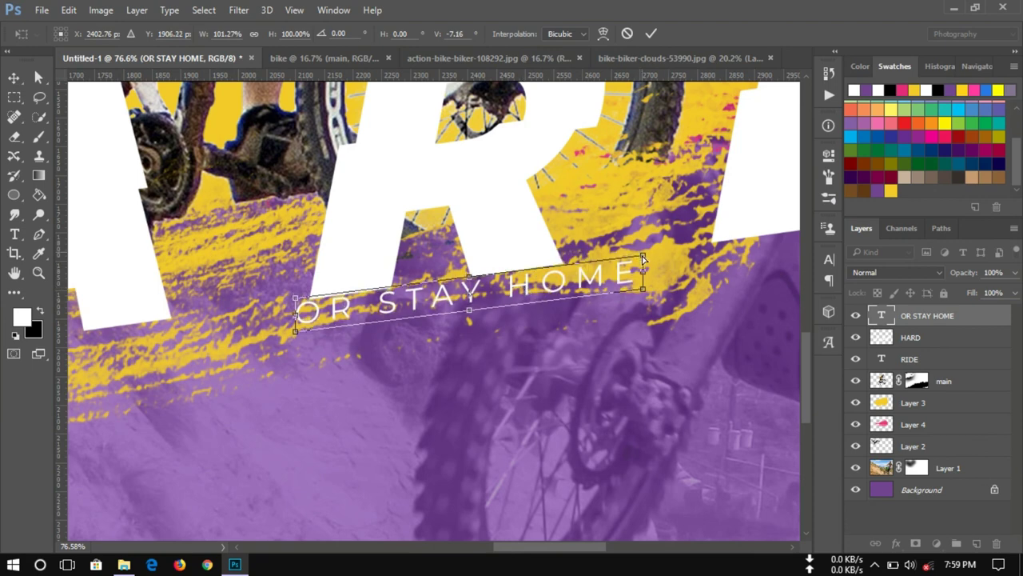
- Skew the tagline to -8° like HARD and settle it just under the word
drag(644, 256, 644, 246)
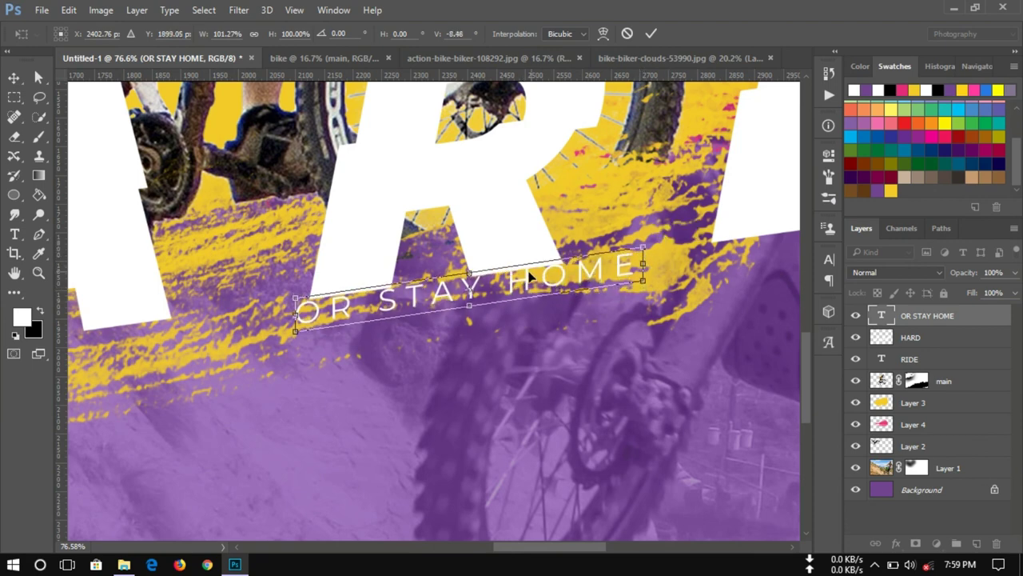
drag(645, 251, 645, 254)
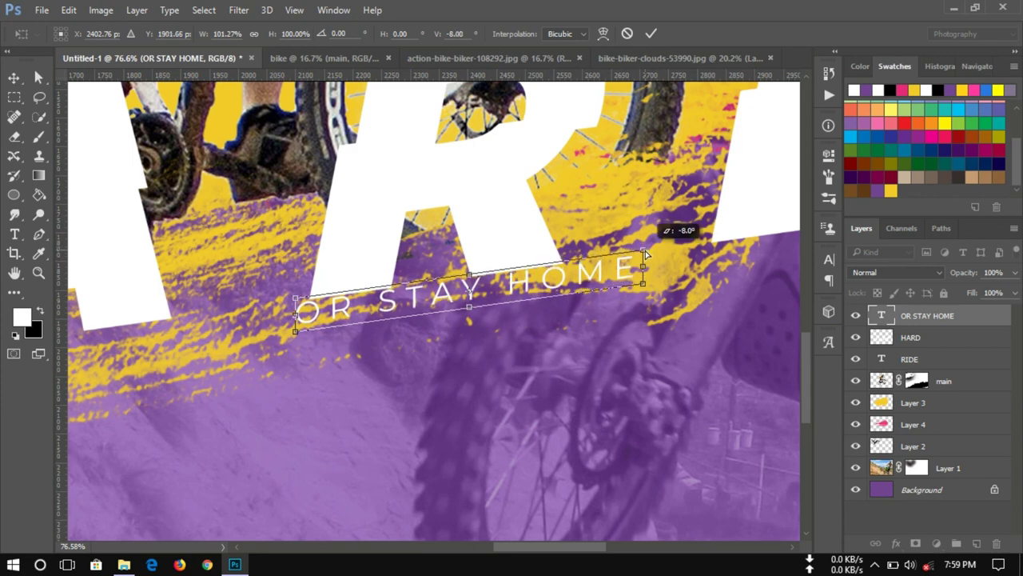
scroll(593, 286, down, 2)
scroll(586, 305, down, 2)
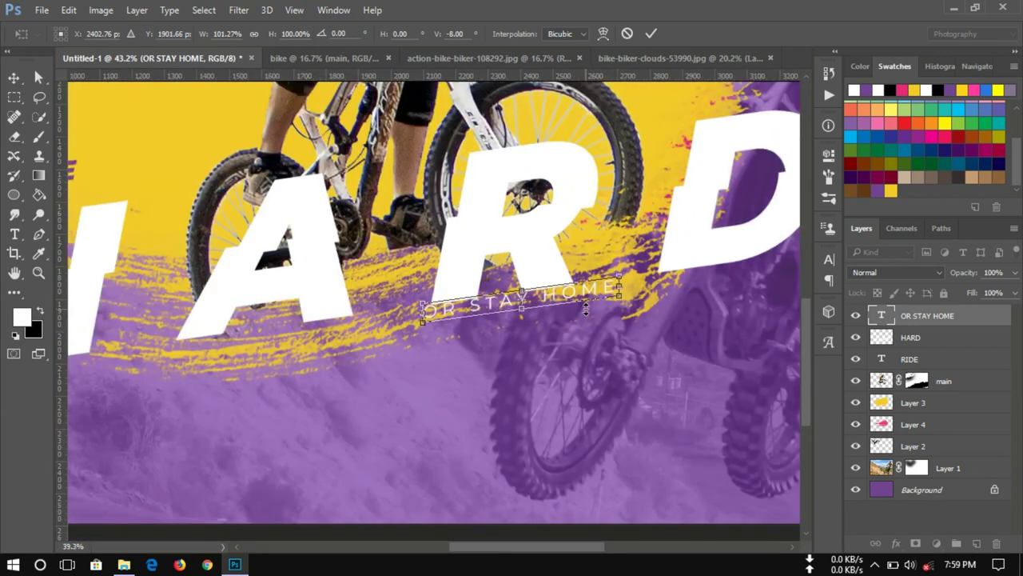
scroll(580, 306, down, 2)
drag(566, 302, 434, 355)
scroll(567, 413, down, 1)
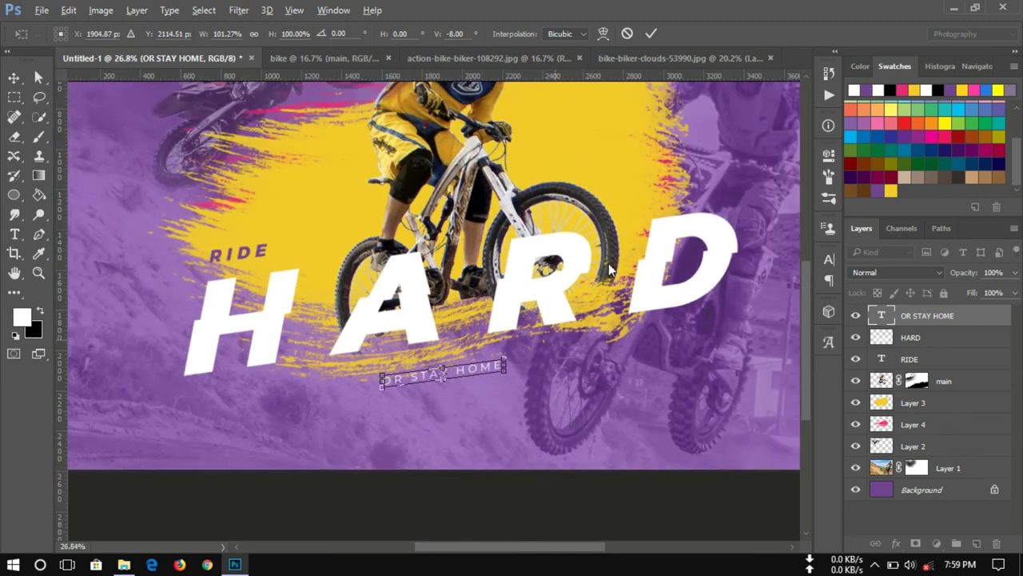
click(652, 33)
scroll(460, 417, down, 1)
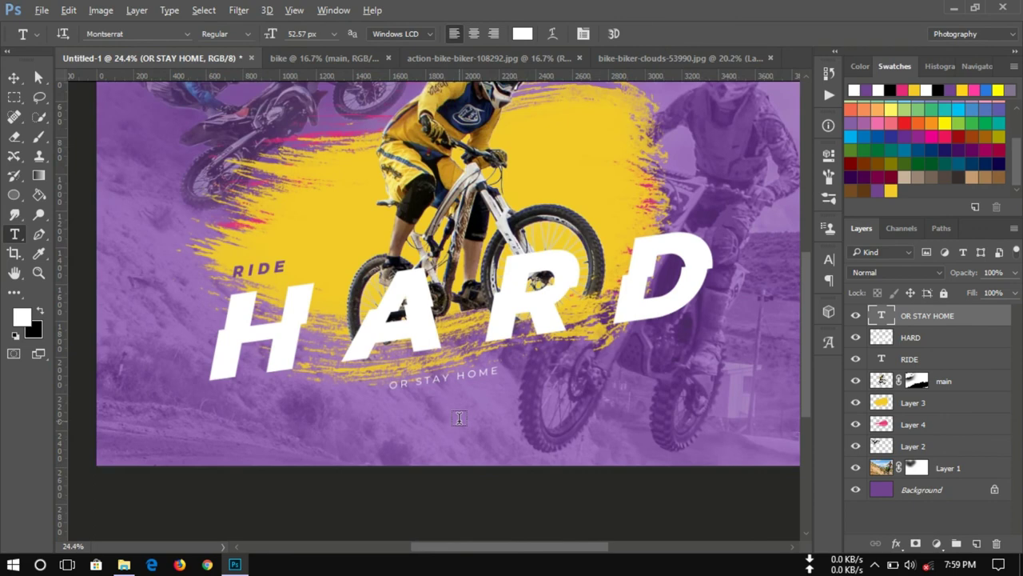
scroll(420, 502, down, 1)
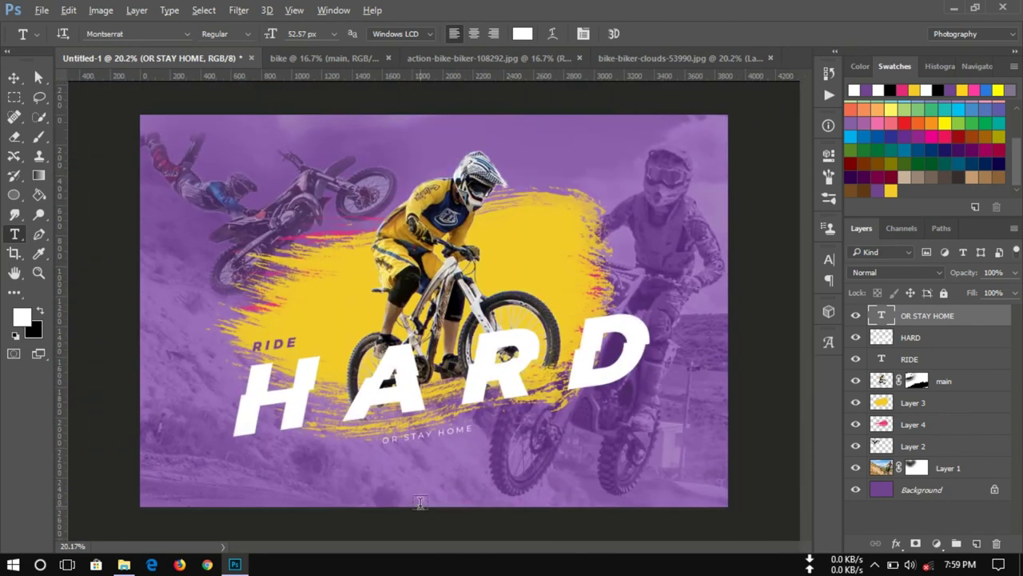
- Enlarge the tagline slightly and nudge it a little to the right
key(ctrl+t)
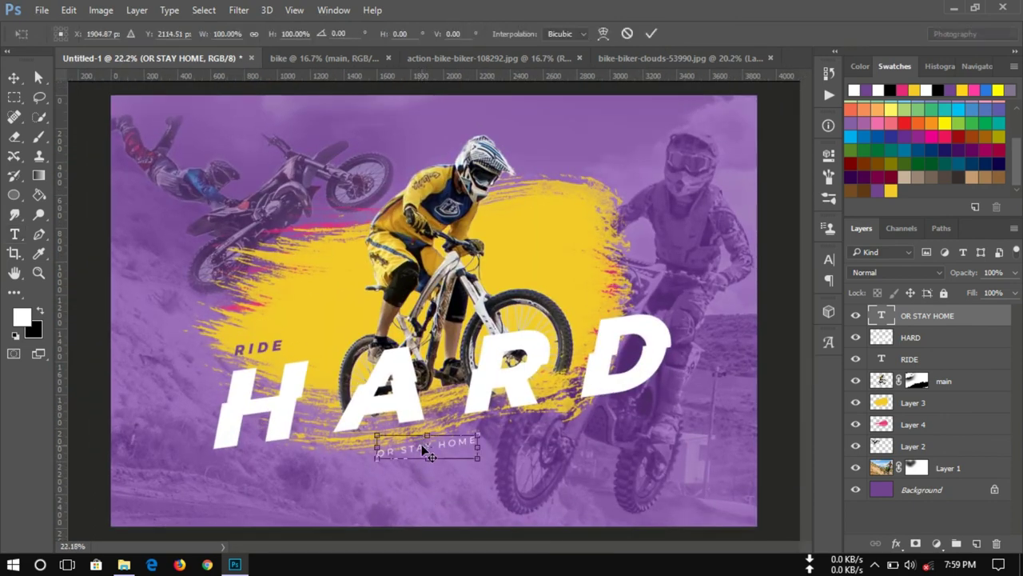
drag(478, 432, 504, 429)
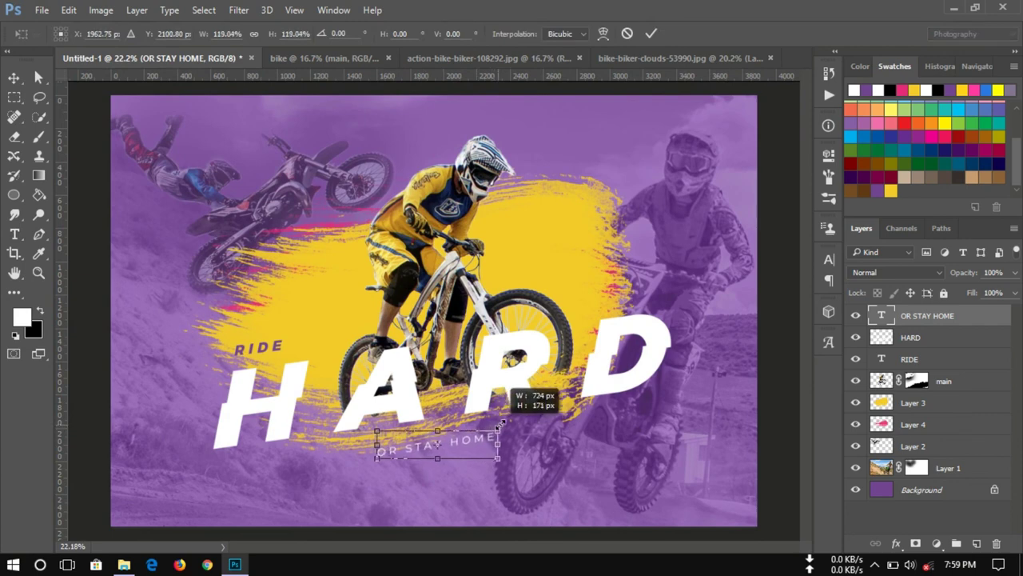
click(650, 33)
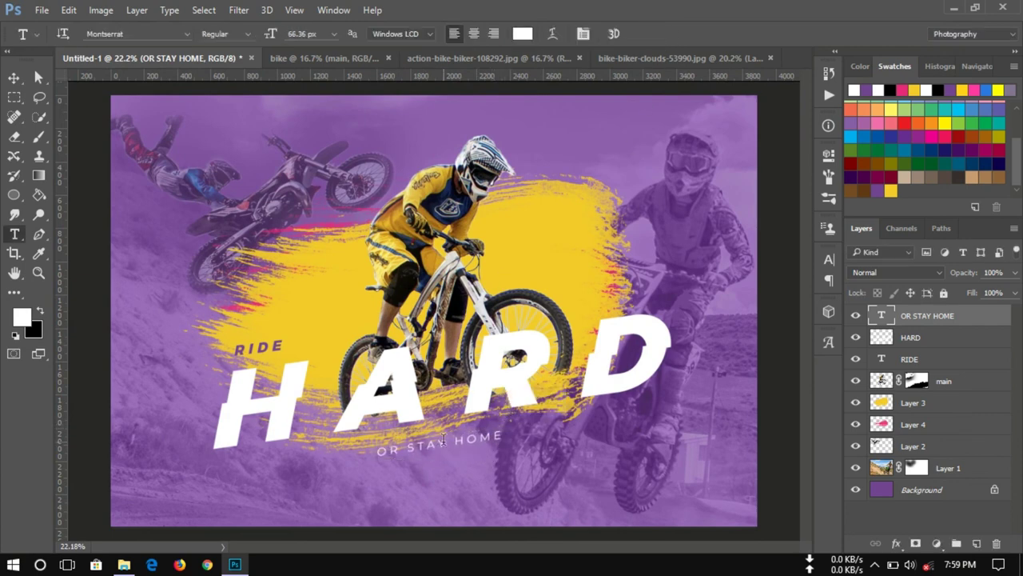
key(v)
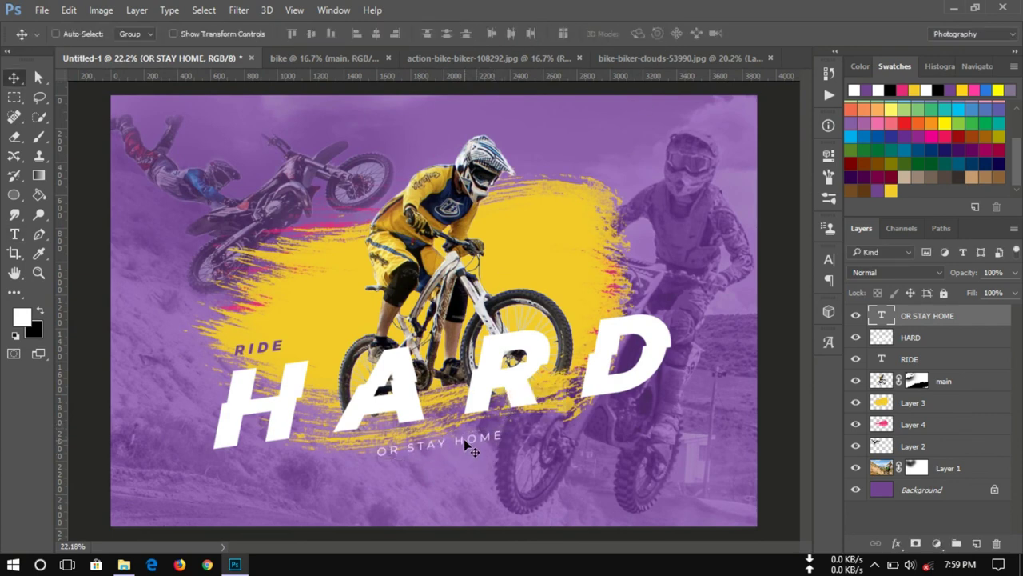
drag(464, 441, 470, 440)
- Add an exclamation mark so the tagline reads 'OR STAY HOME!'
key(t)
click(475, 441)
text(!)
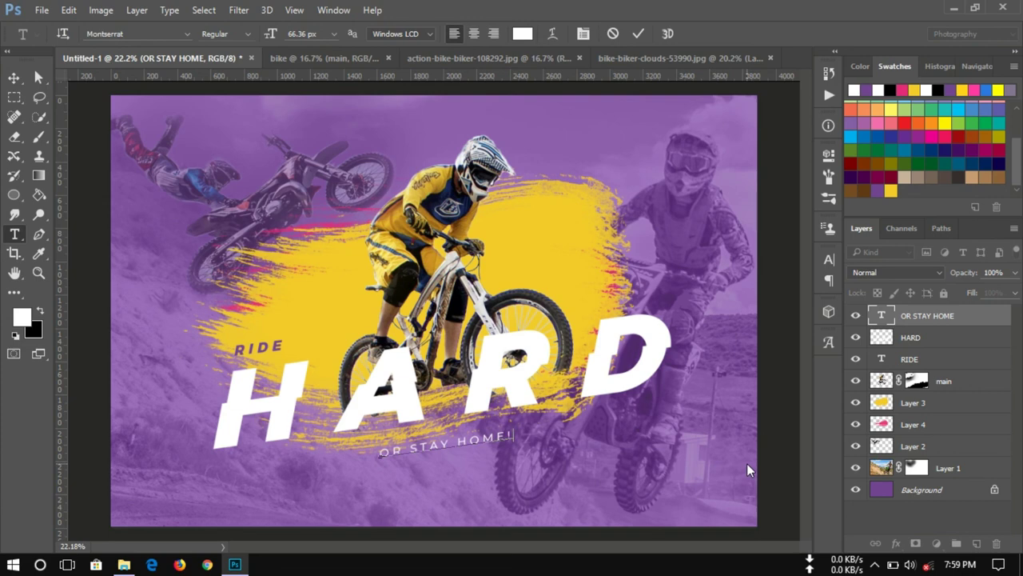
click(640, 33)
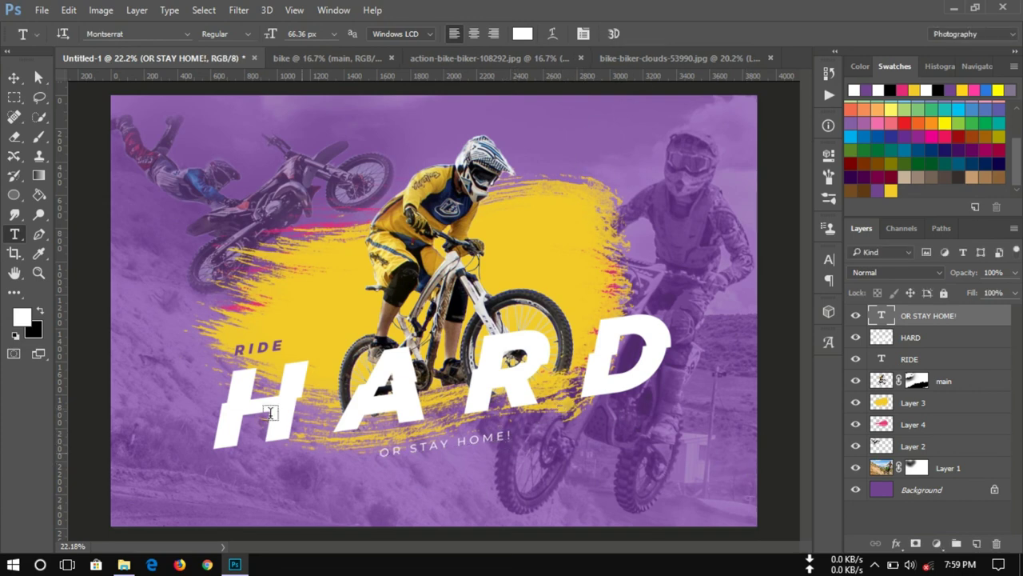
click(13, 77)
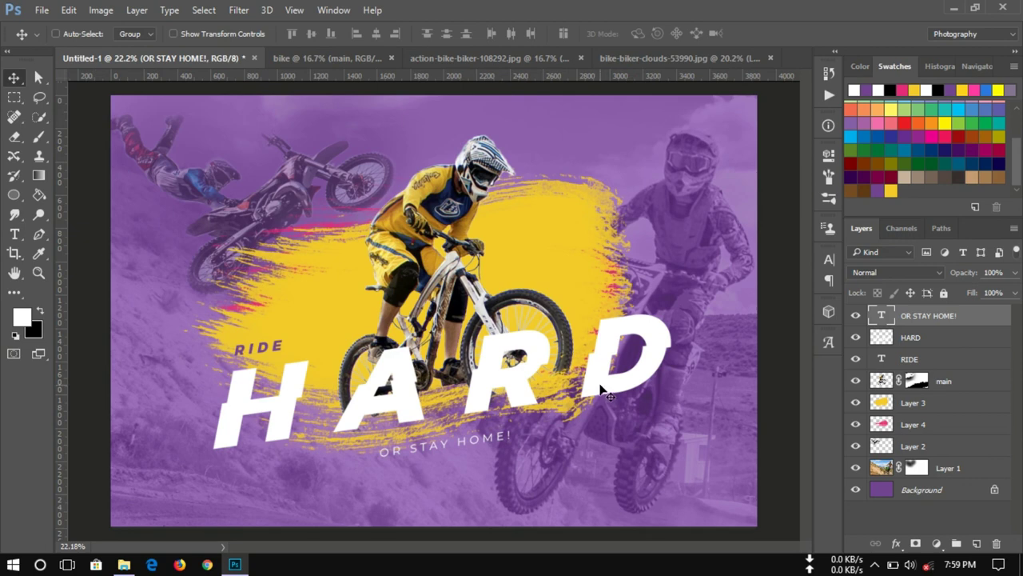
scroll(472, 385, down, 1)
scroll(460, 375, down, 1)
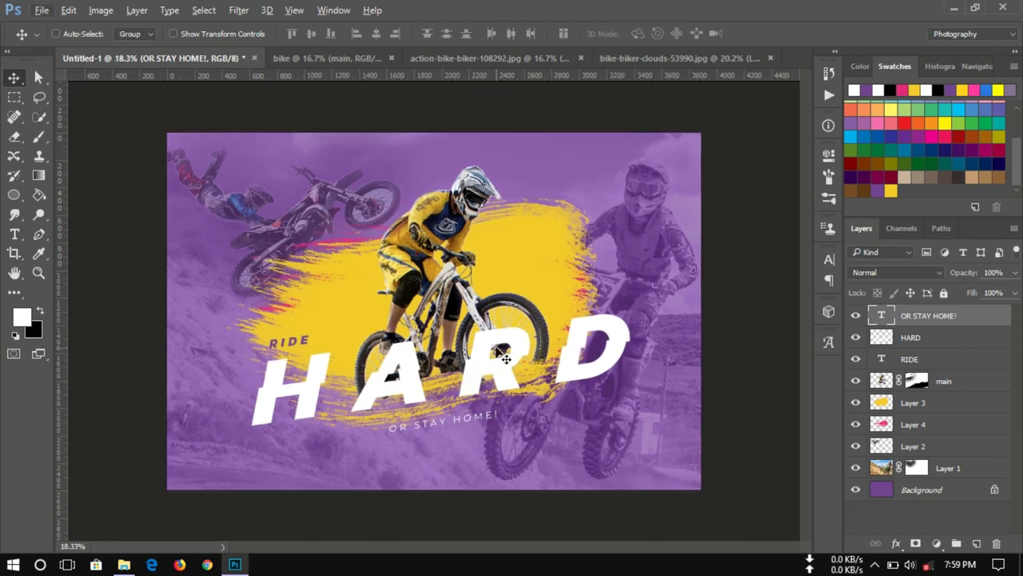